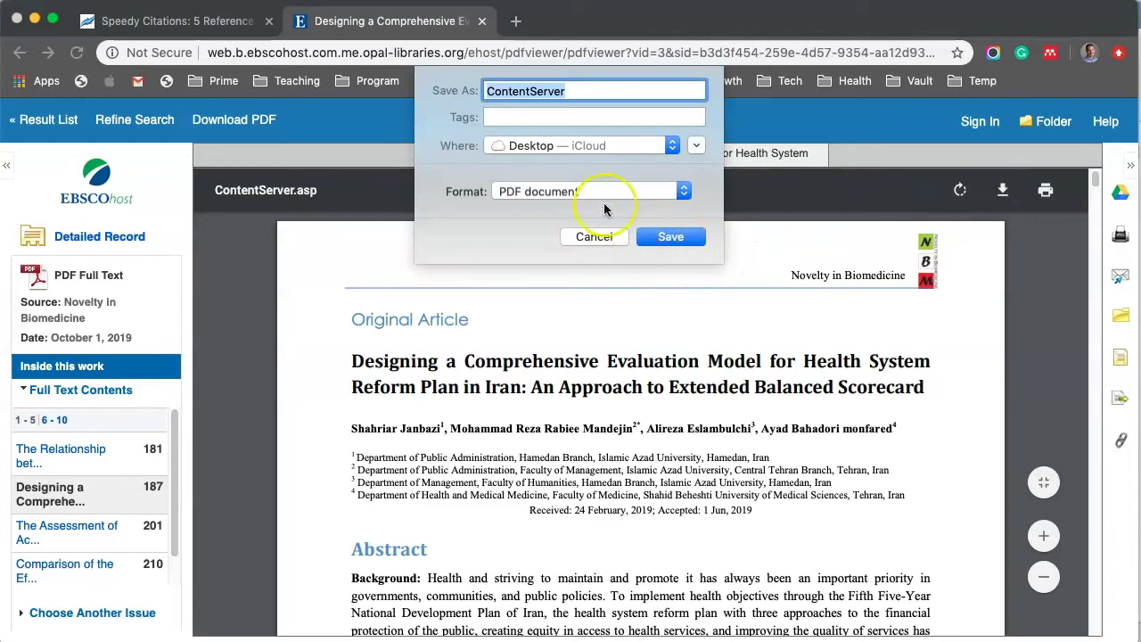
Step: Save the article to the Desktop as the PDF document ContentServer and close its preview window
left_click(670, 237)
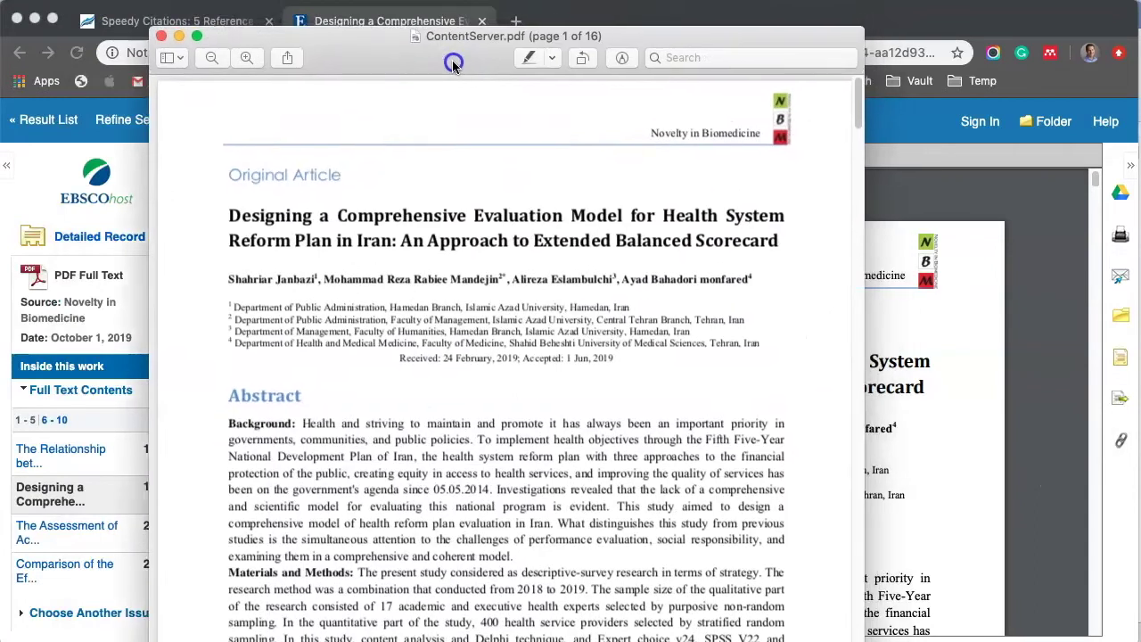
left_click_drag(452, 60, 357, 66)
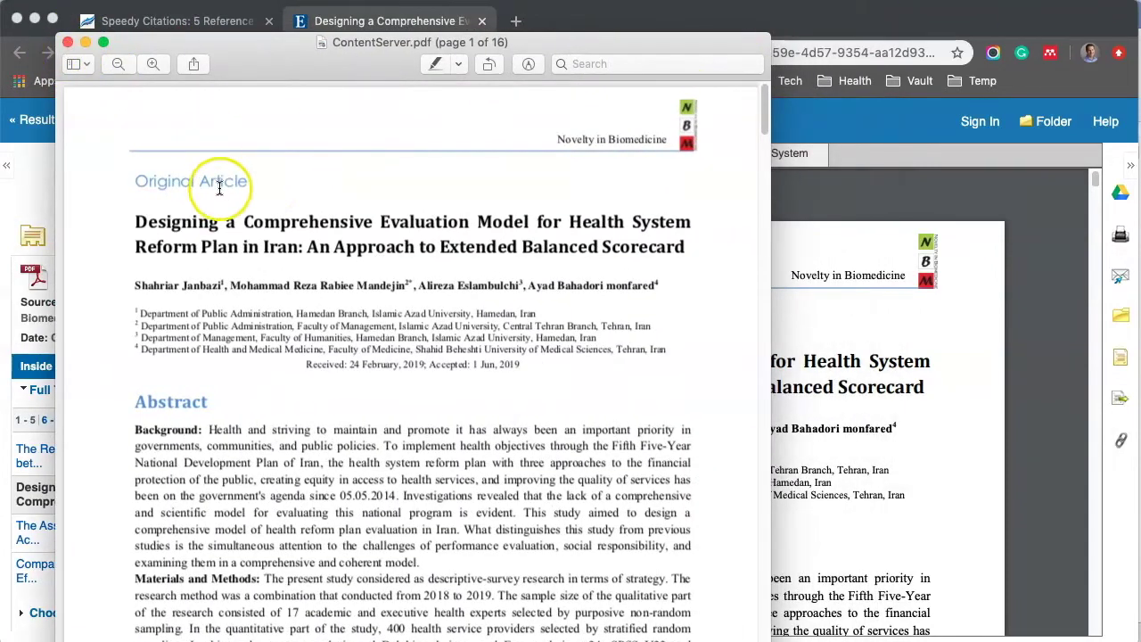
left_click(67, 45)
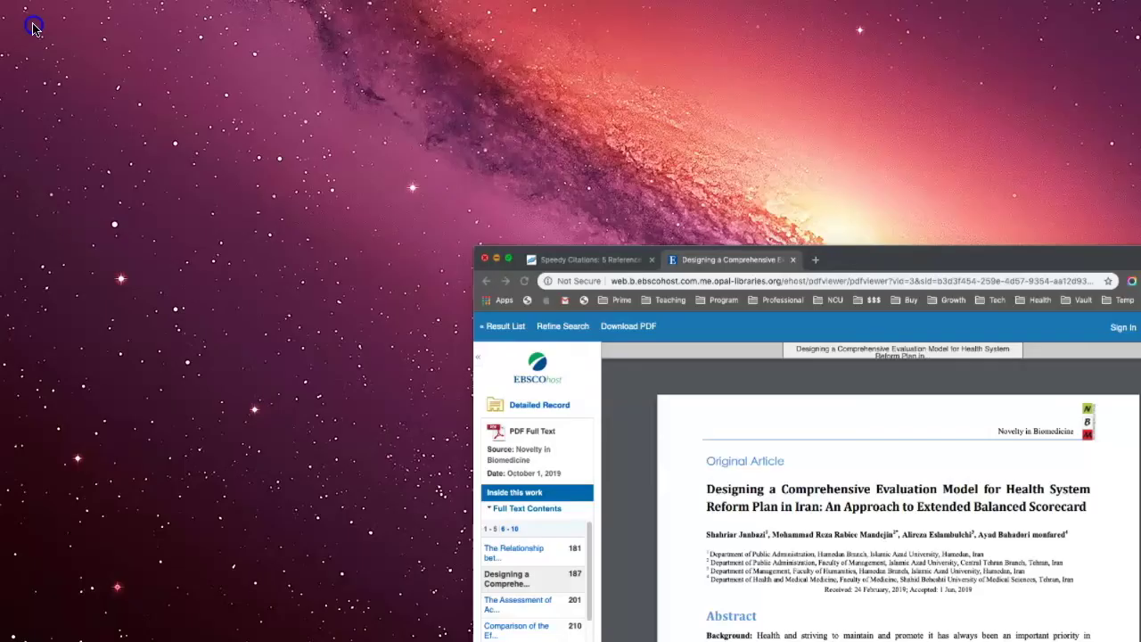
Step: Clear the browser window off the desktop, open the saved ContentServer.pdf to check it, and close it again
left_click(33, 28)
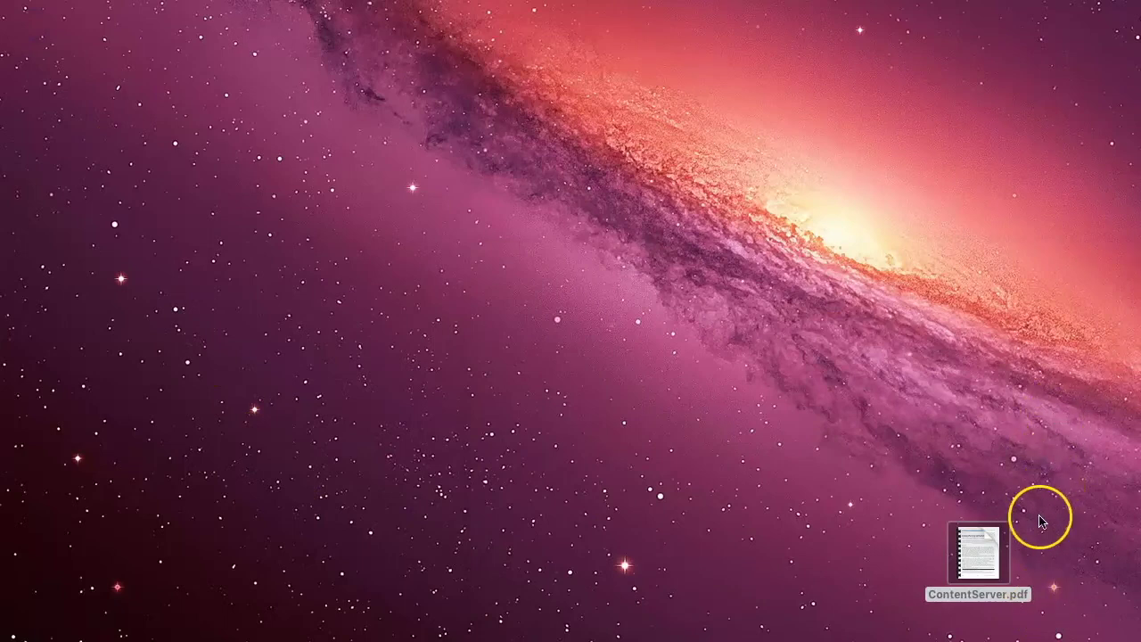
left_click_drag(977, 546, 829, 443)
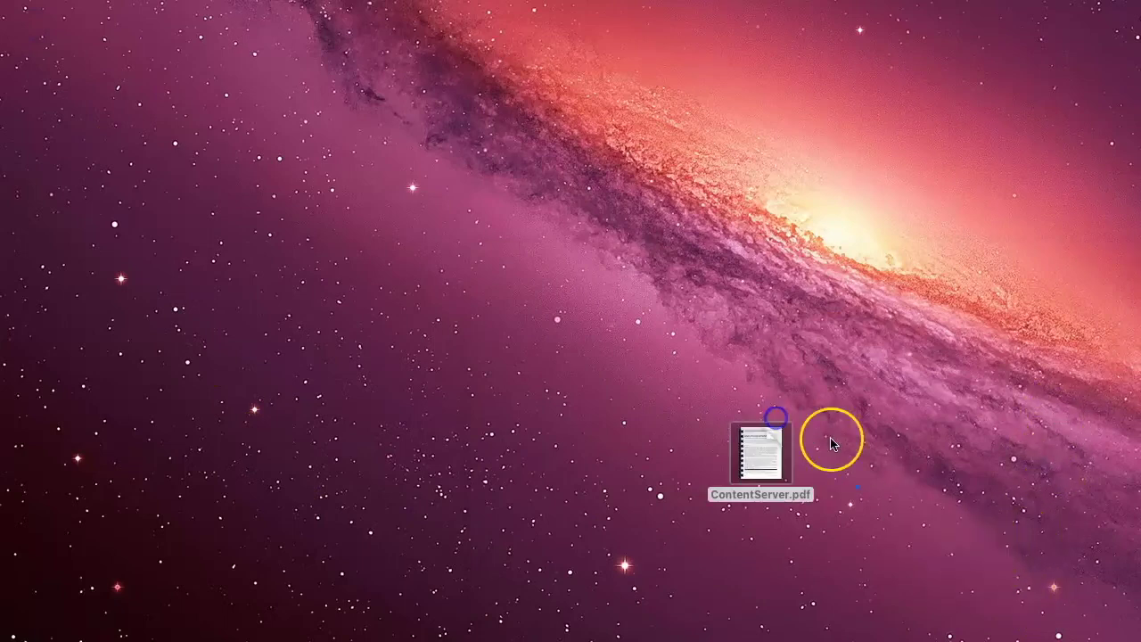
double_click(764, 451)
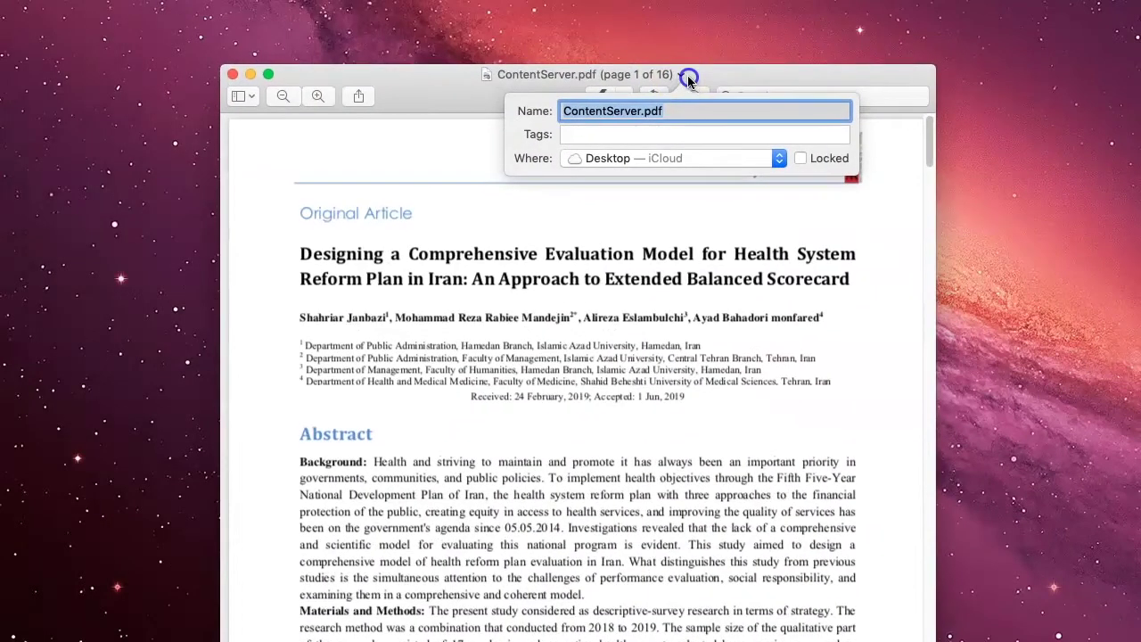
left_click(232, 74)
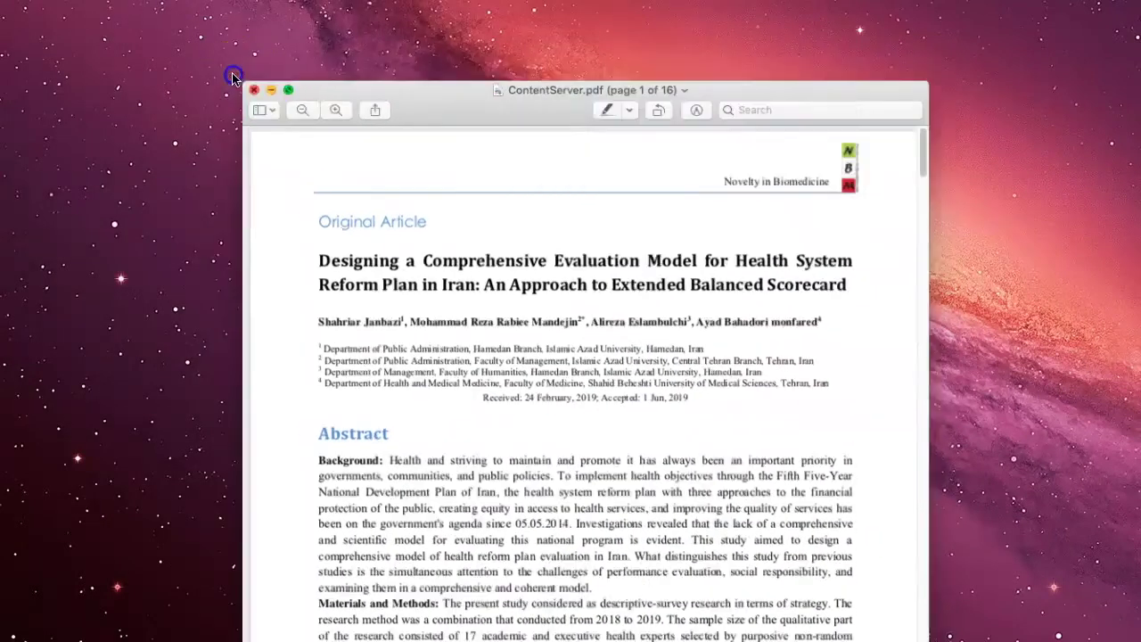
Step: Move the ContentServer.pdf file higher up on the desktop
left_click_drag(764, 454, 810, 326)
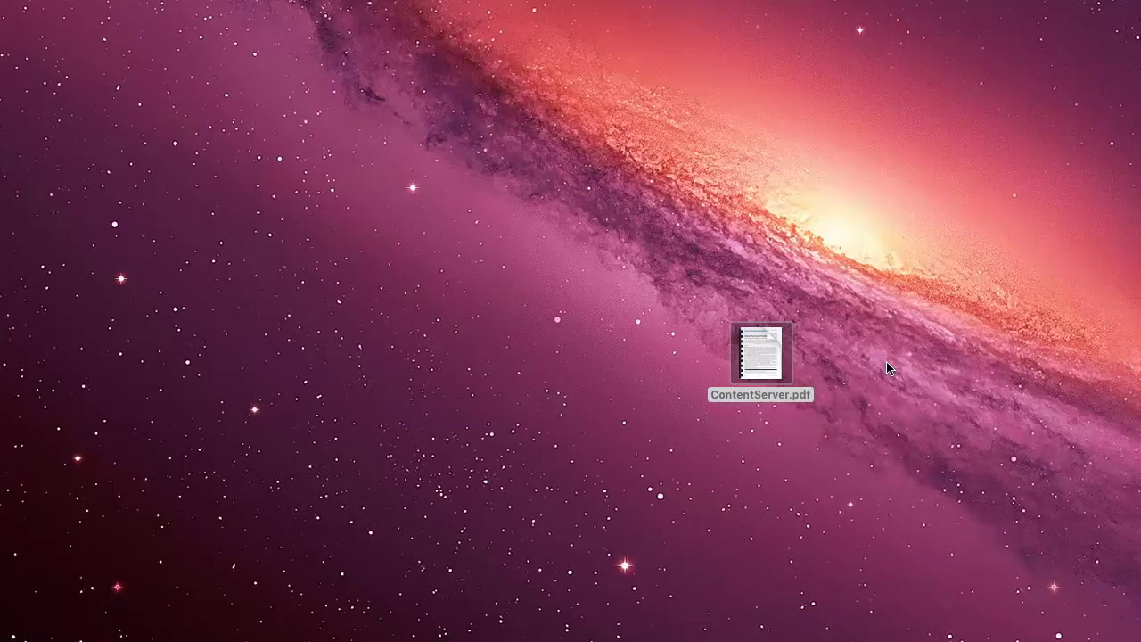
left_click(894, 406)
mouse_move(763, 346)
left_click_drag(764, 345, 881, 172)
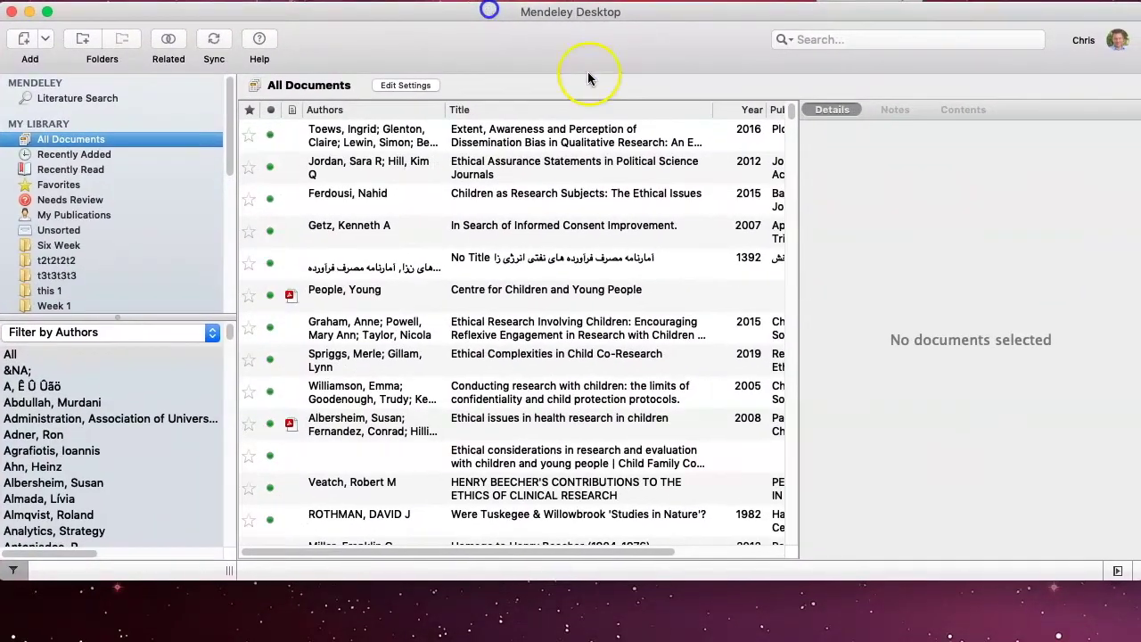
Step: Extend the Mendeley Desktop window downward and look through the library folders and the All Documents list
left_click_drag(1034, 584, 1034, 641)
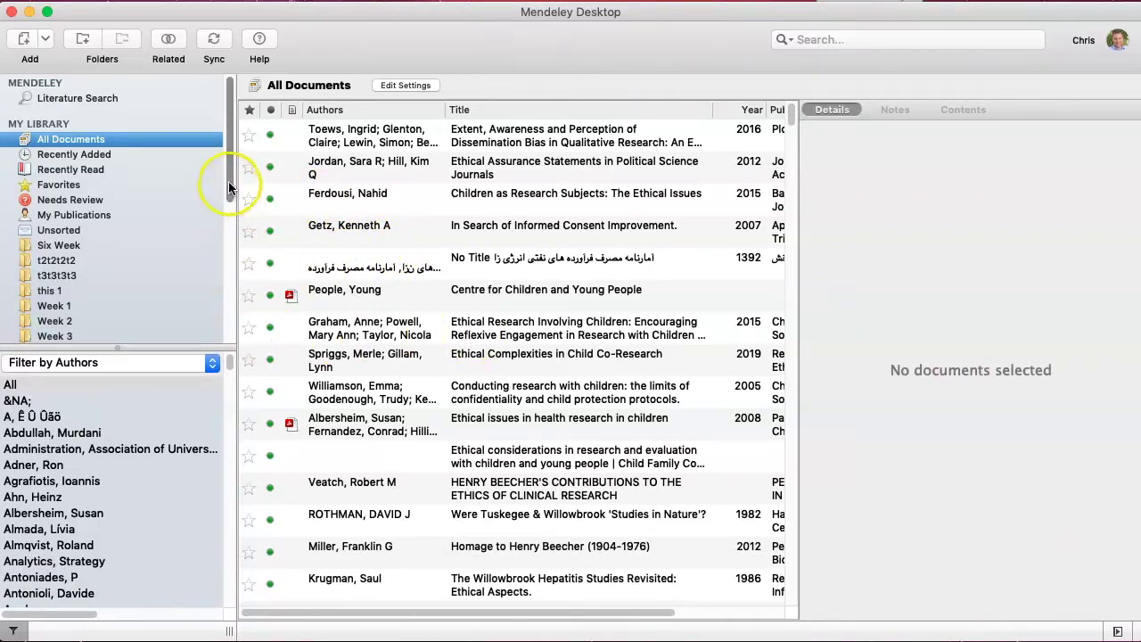
scroll(224, 217, "down", 5)
scroll(222, 267, "down", 7)
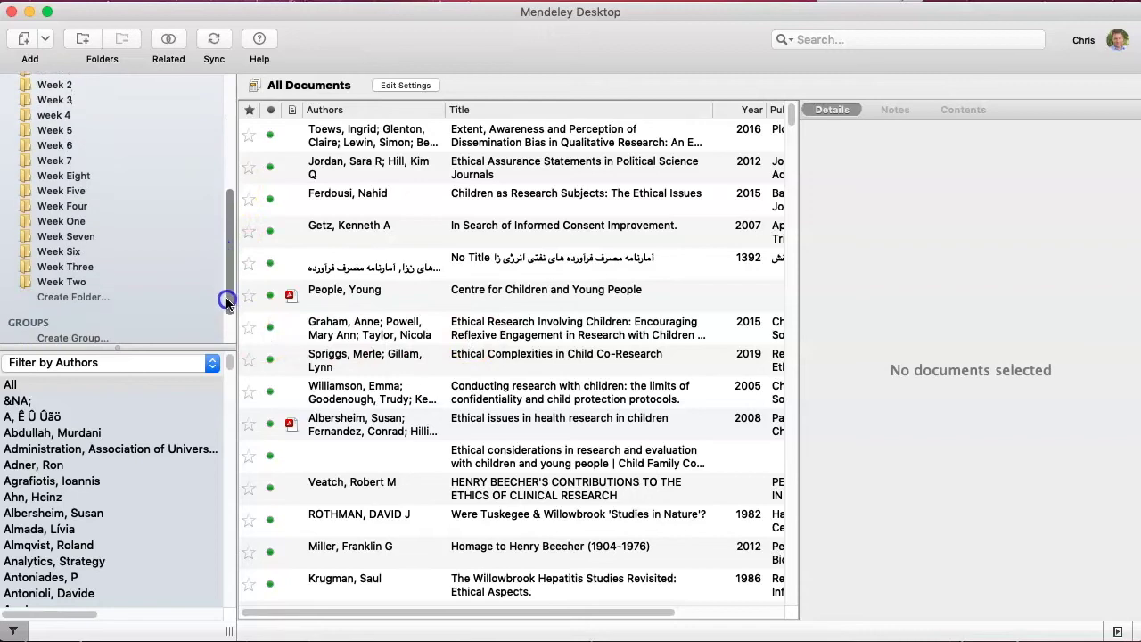
left_click_drag(231, 314, 223, 148)
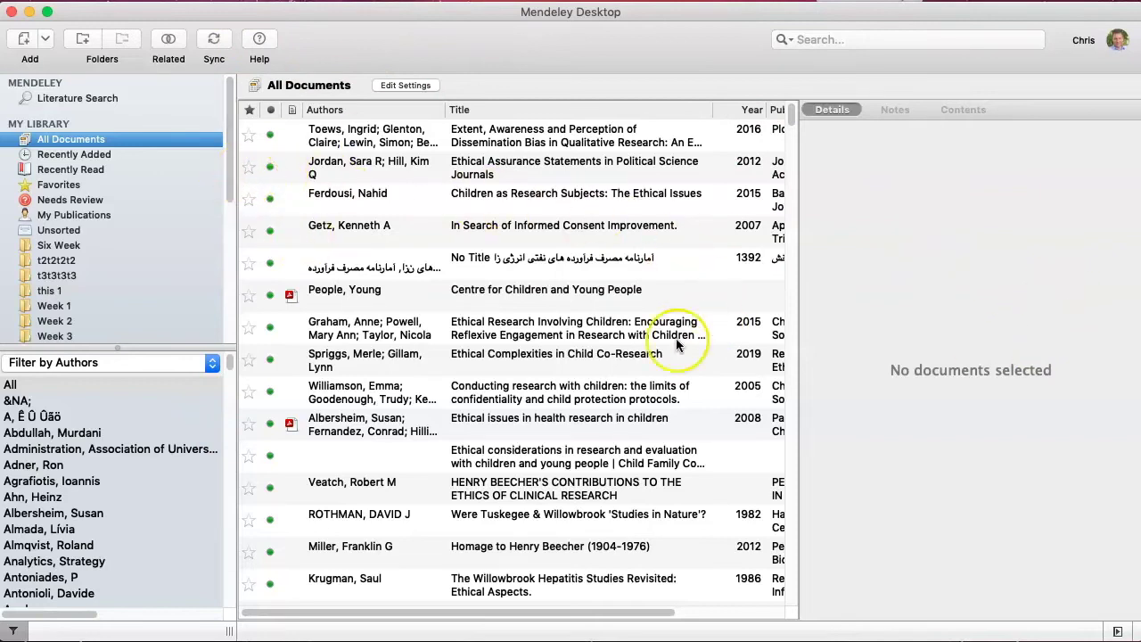
scroll(637, 499, "down", 10)
scroll(630, 492, "down", 5)
scroll(642, 499, "up", 15)
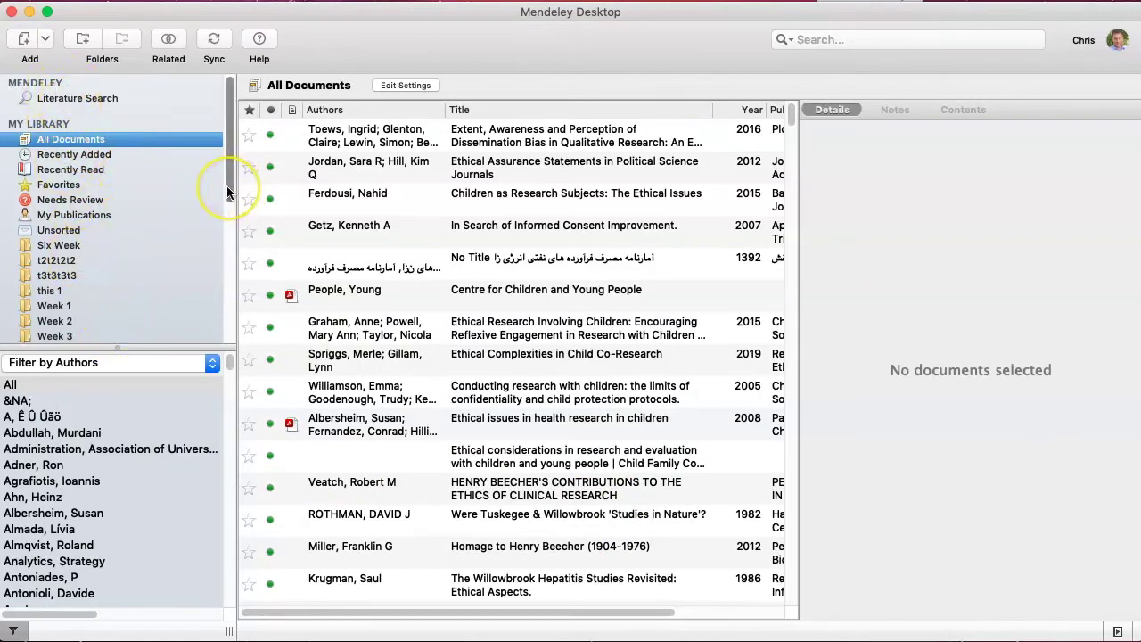
Step: Create a new library folder named Balanced Scorecard
left_click_drag(228, 185, 225, 334)
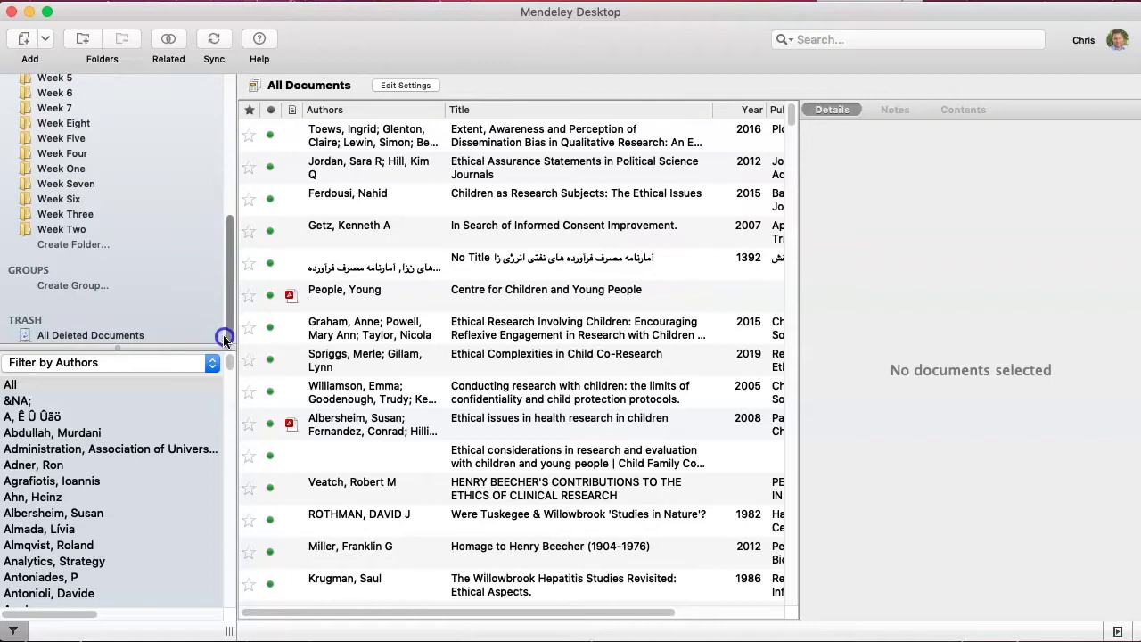
left_click(85, 246)
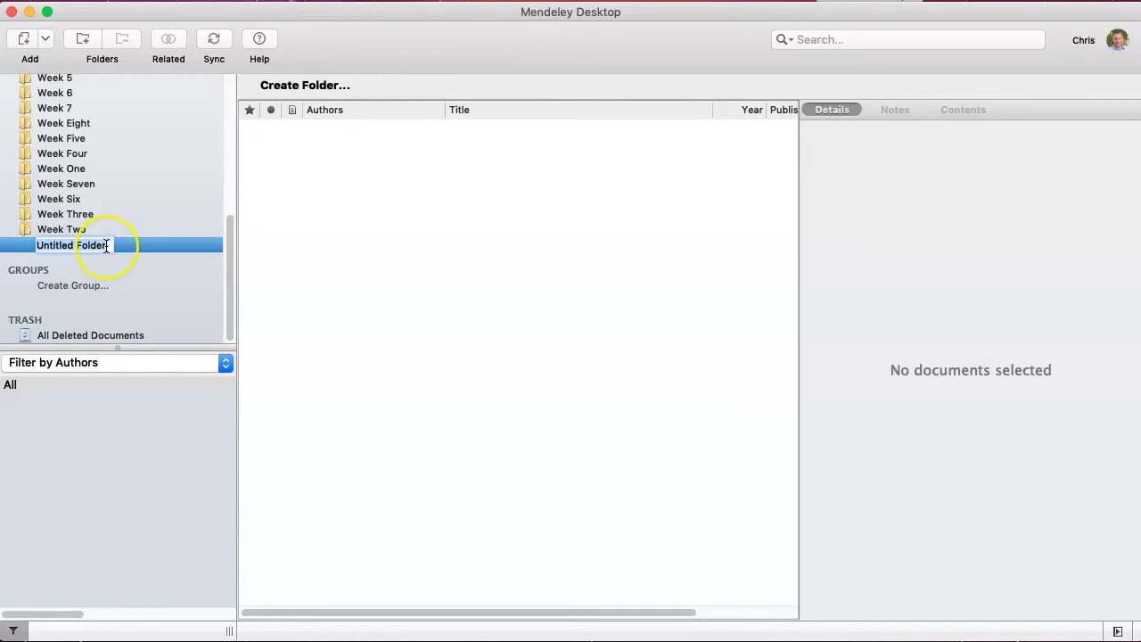
left_click_drag(110, 246, 38, 246)
type("Bala")
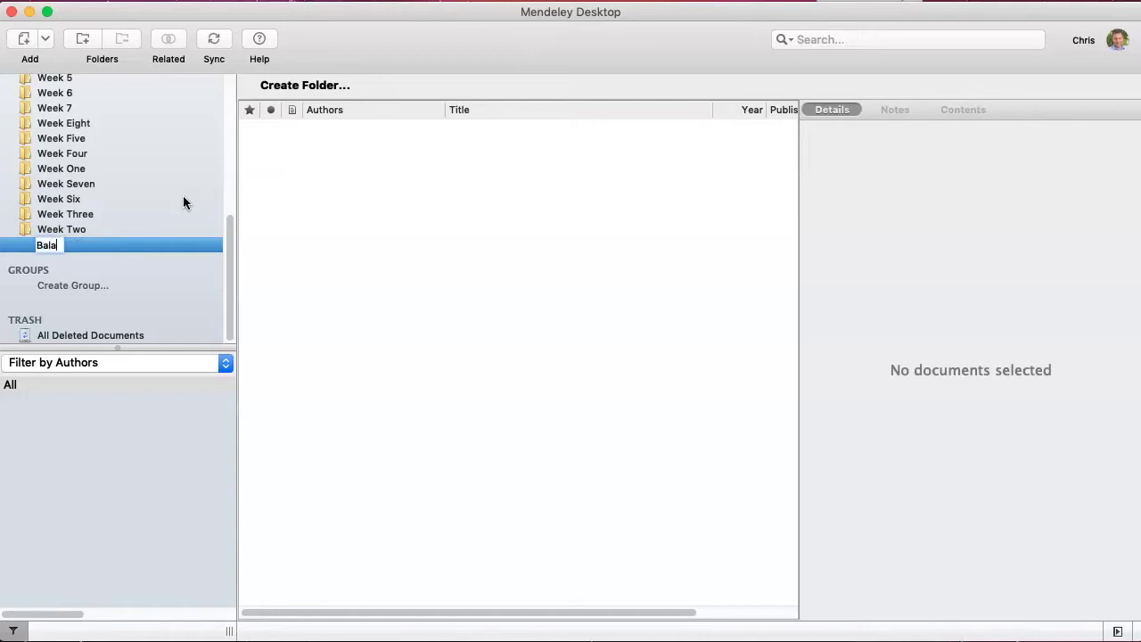
type("nced Sc")
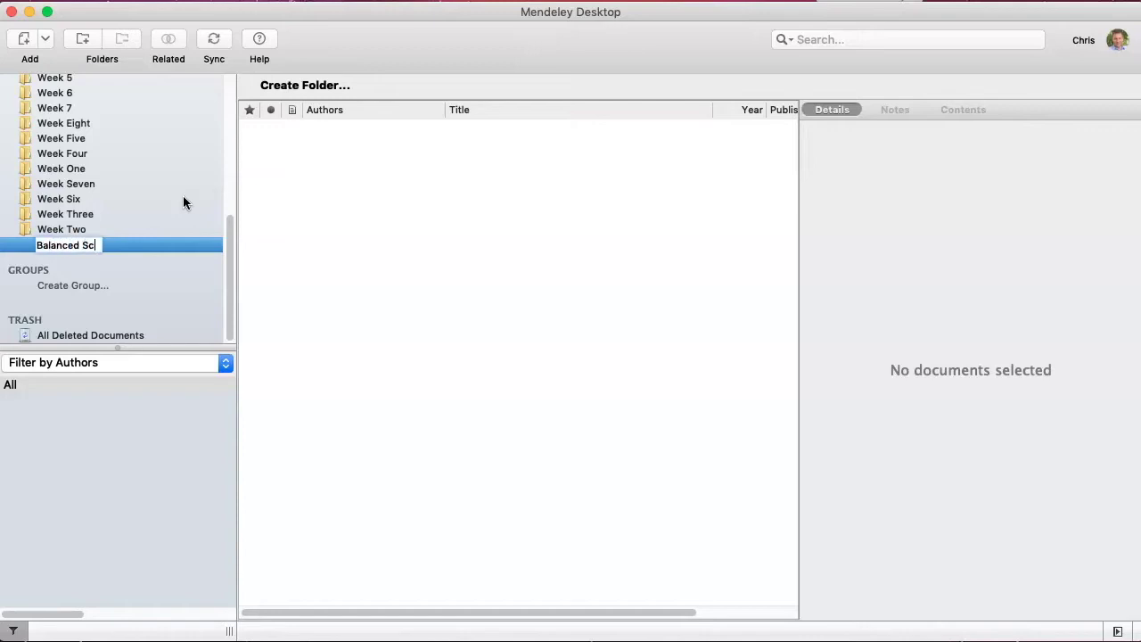
type("orecard")
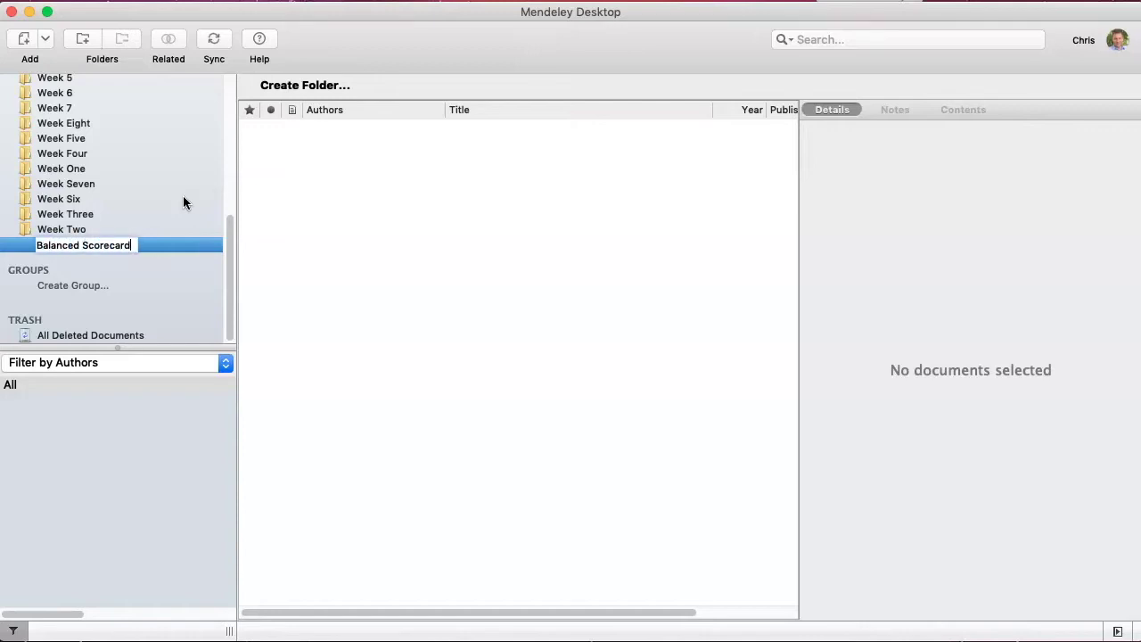
left_click(184, 222)
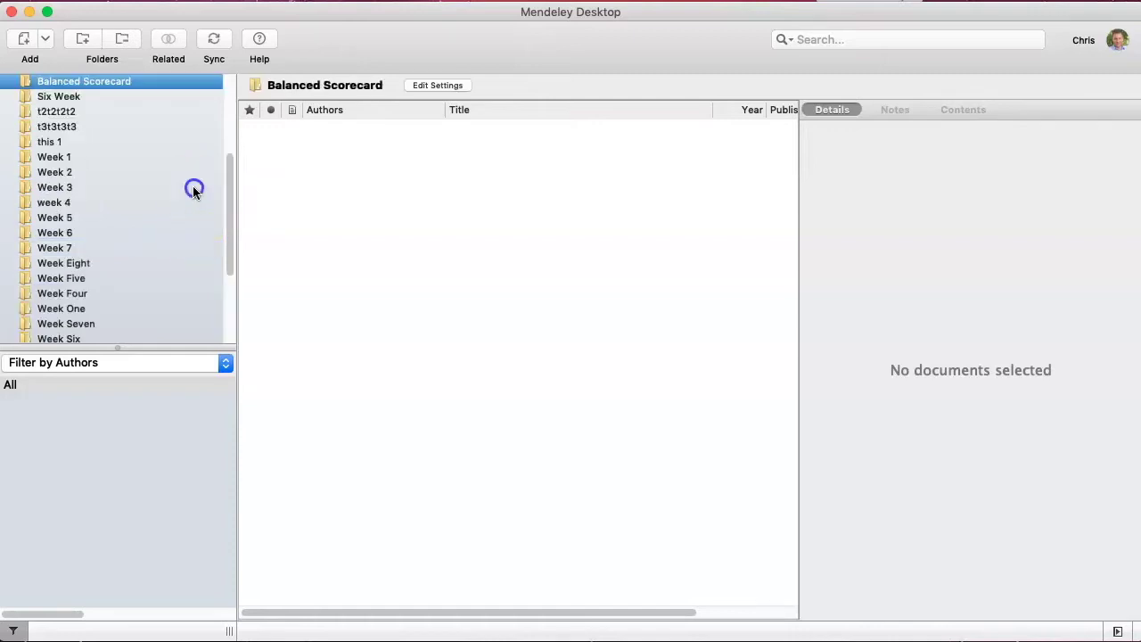
Step: Import the saved PDF on the health system reform plan evaluation model into the Balanced Scorecard folder
left_click_drag(229, 208, 218, 115)
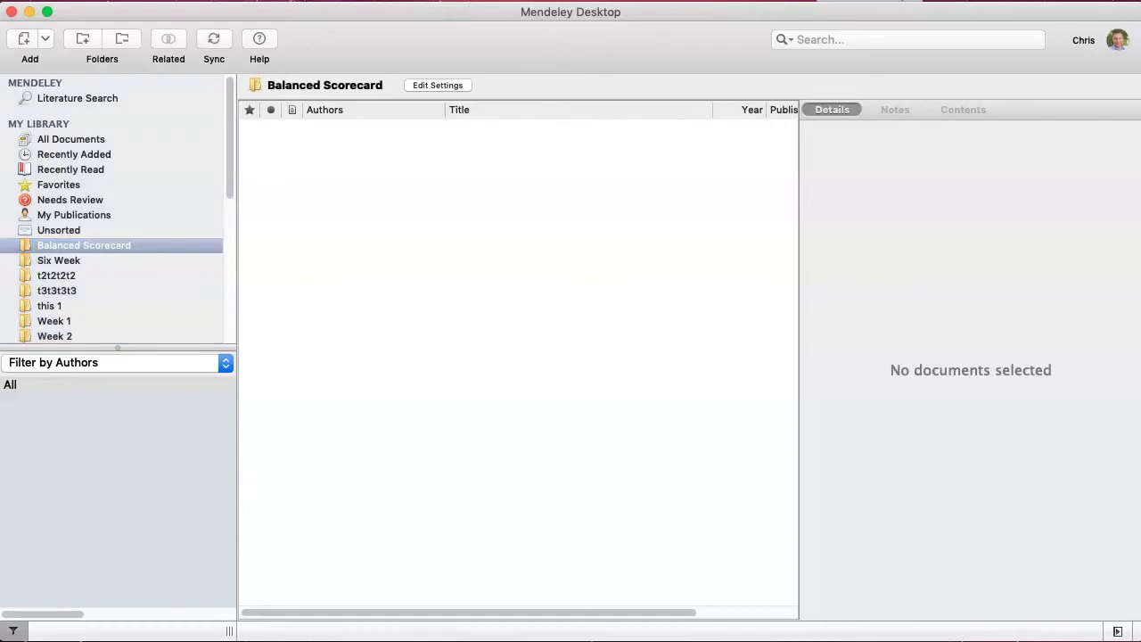
left_click_drag(610, 27, 347, 205)
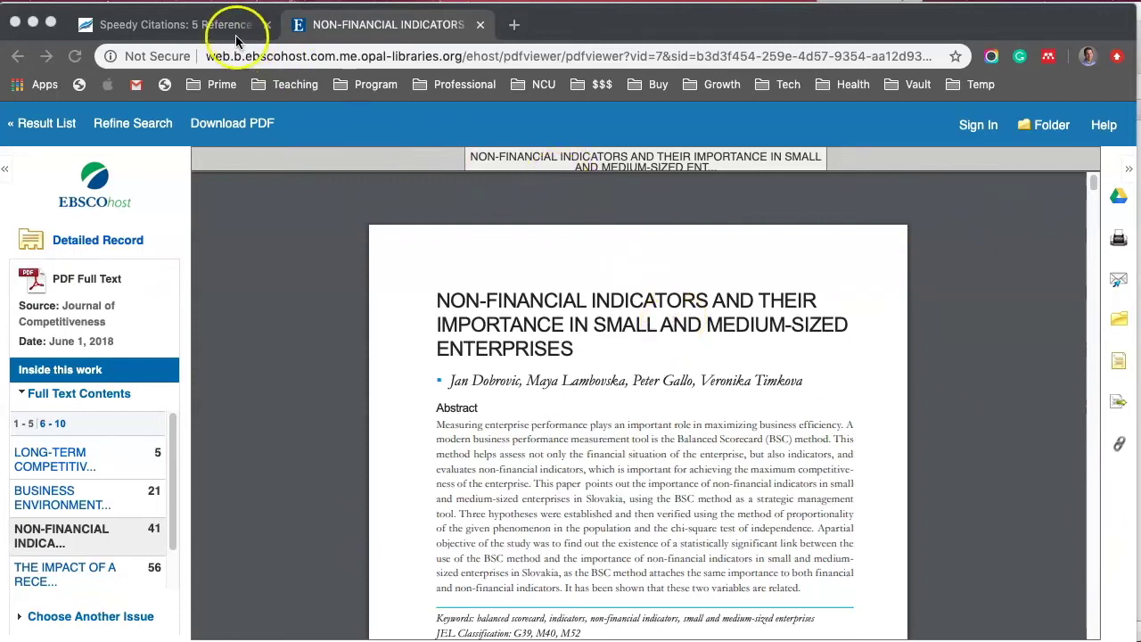
Step: Switch to Mendeley Desktop and import the analytical hierarchy process and Non-Financial Indicators PDFs into the Balanced Scorecard folder
left_click(619, 631)
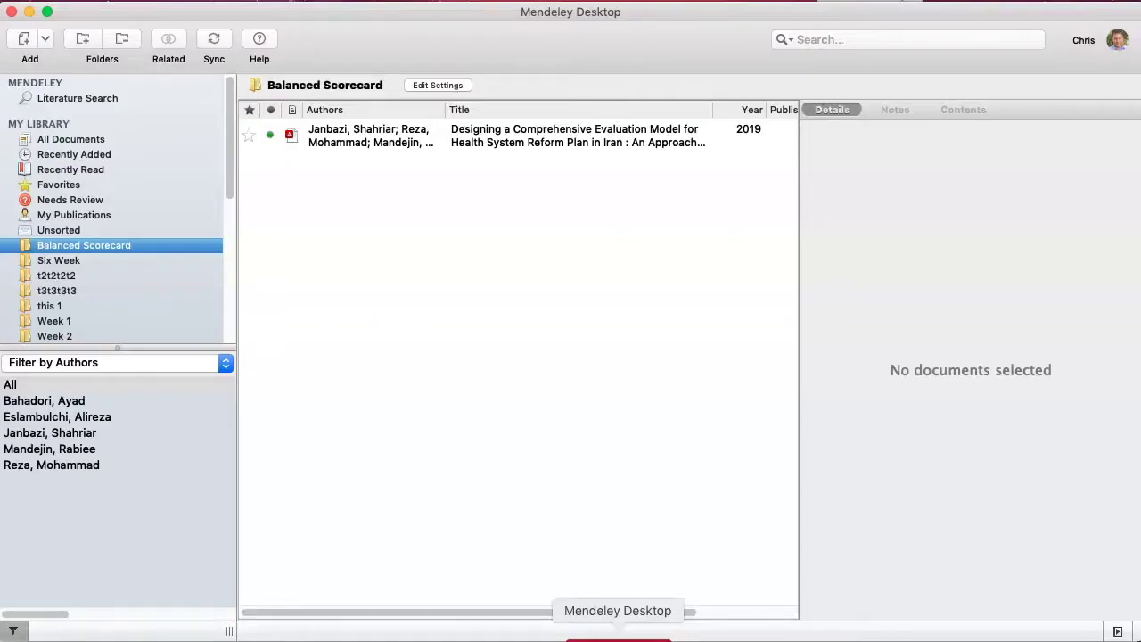
left_click_drag(869, 1, 348, 236)
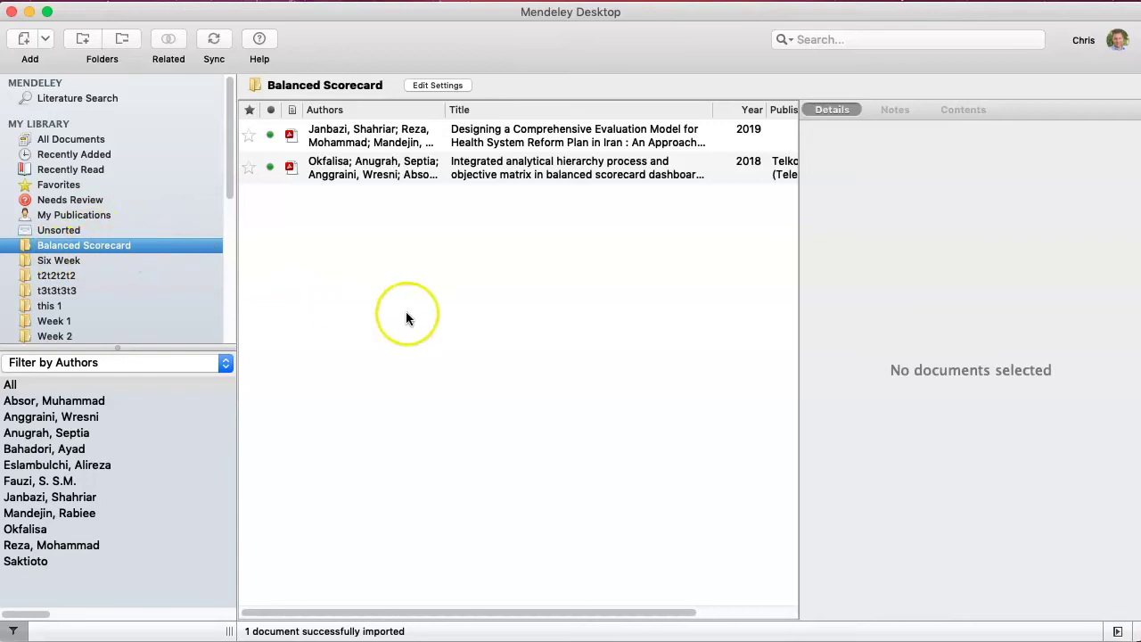
left_click_drag(956, 520, 293, 229)
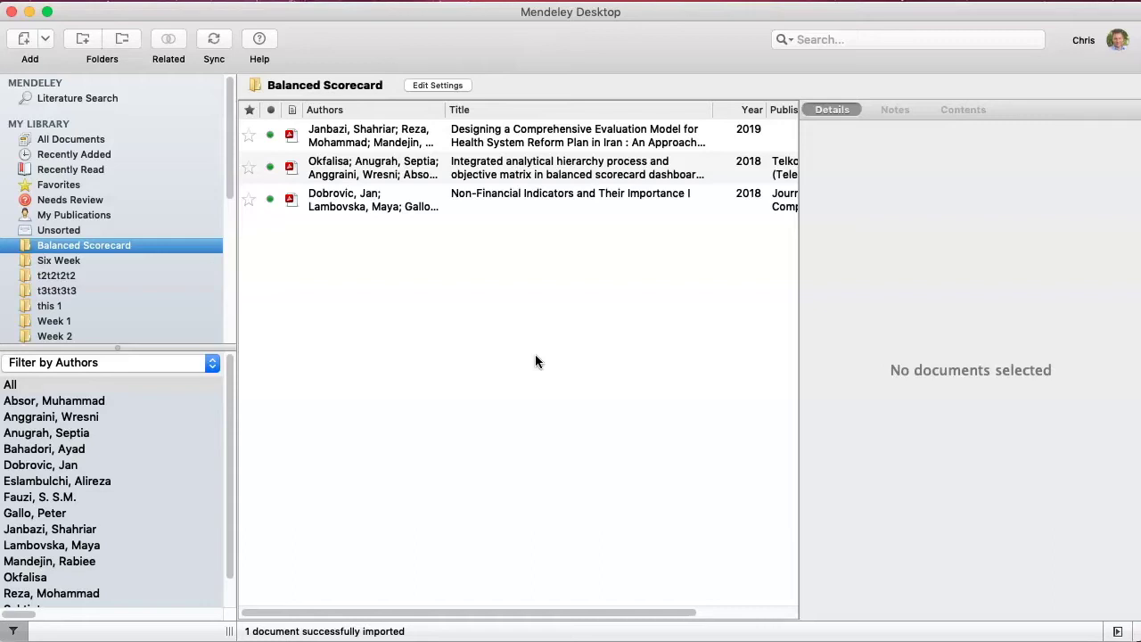
Step: Switch to Chrome, glance over the Non-Financial Indicators article and return to the balanced scorecard result list
left_click(383, 632)
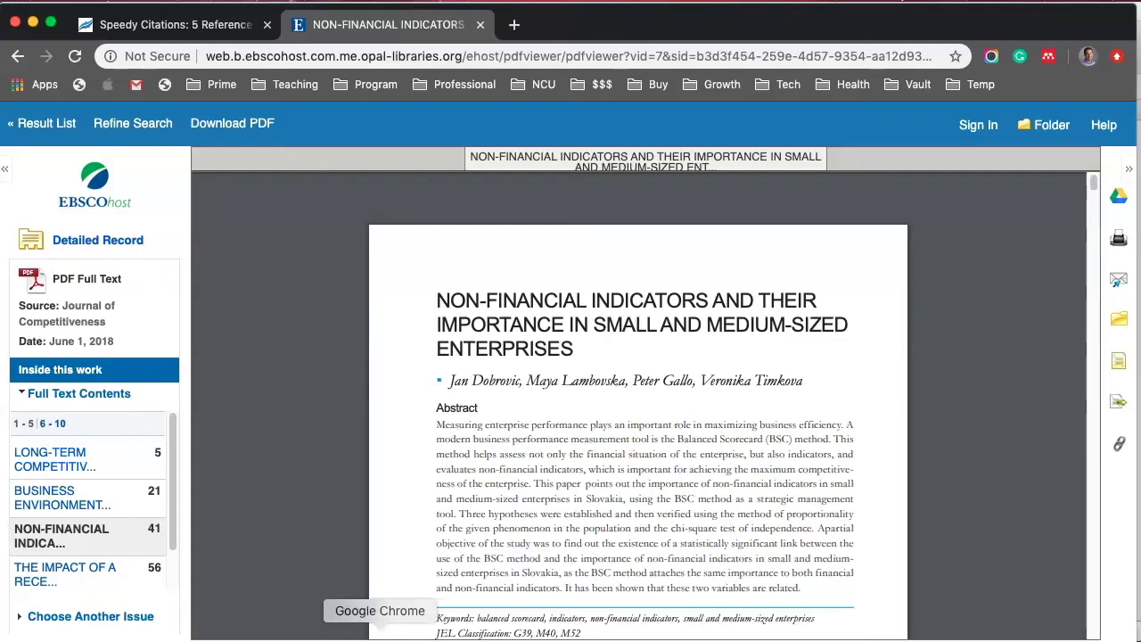
scroll(763, 407, "down", 3)
scroll(759, 402, "up", 3)
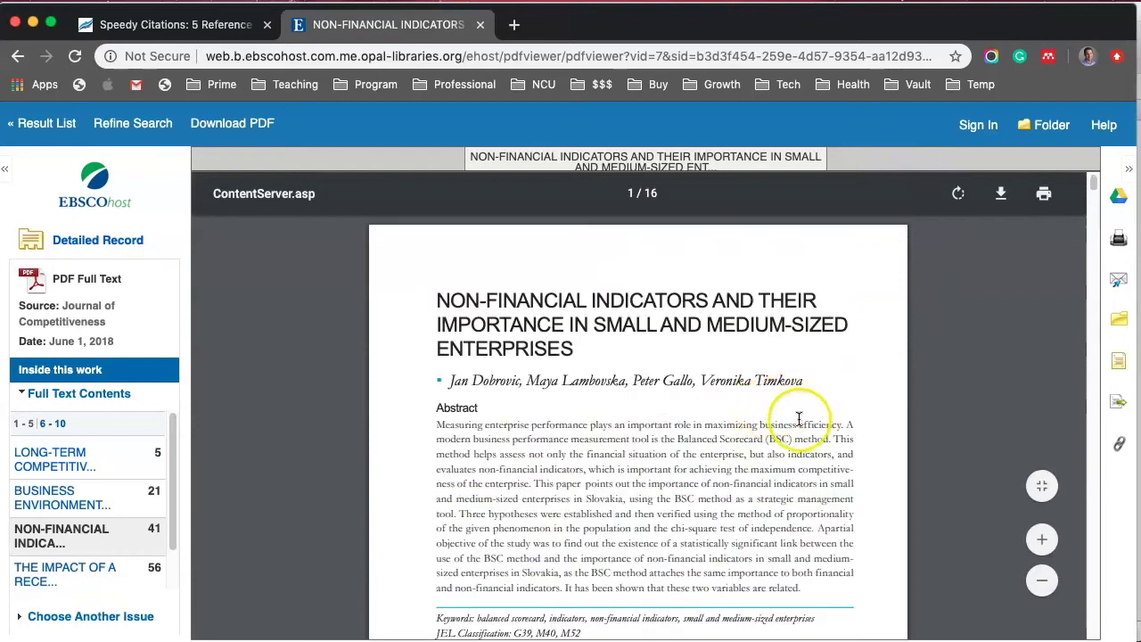
scroll(797, 413, "down", 1)
scroll(798, 419, "down", 4)
scroll(793, 419, "up", 5)
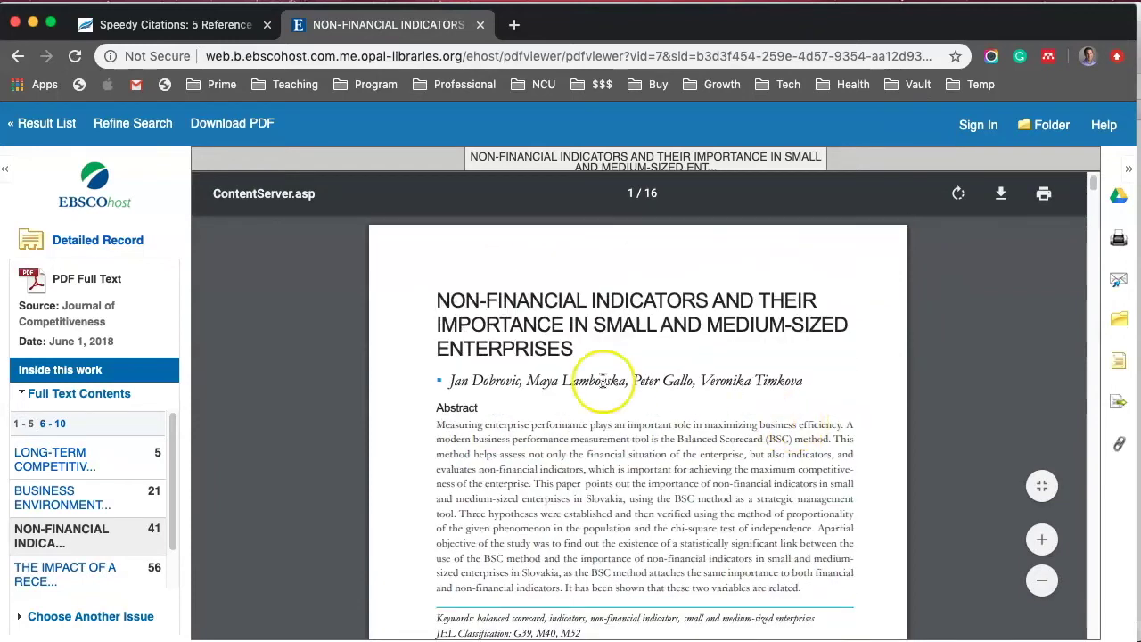
left_click(17, 58)
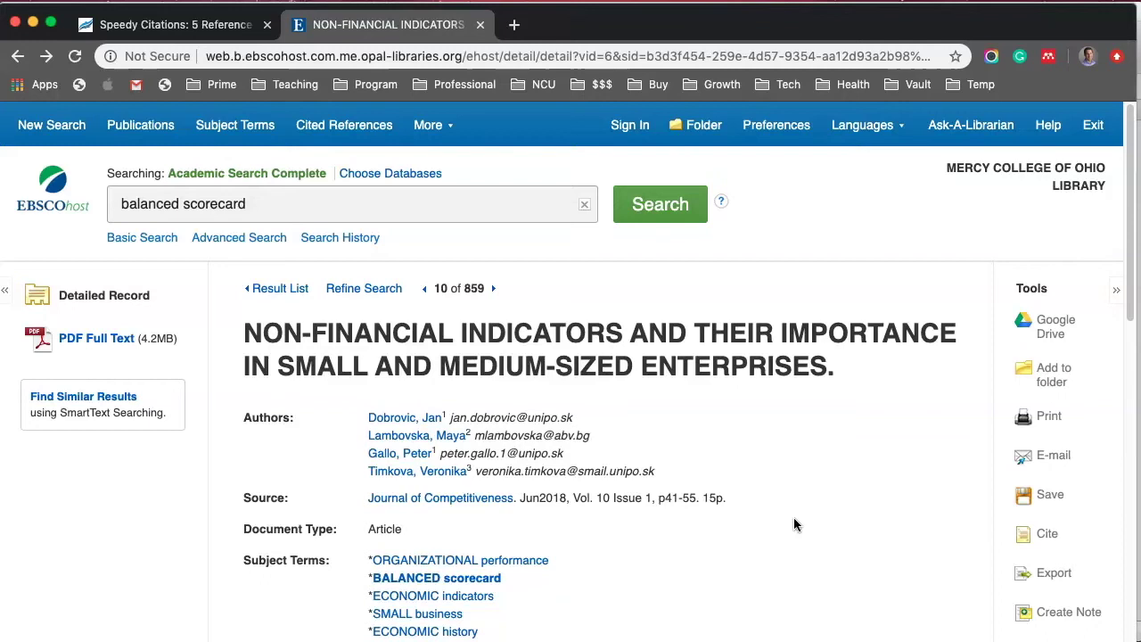
left_click(17, 59)
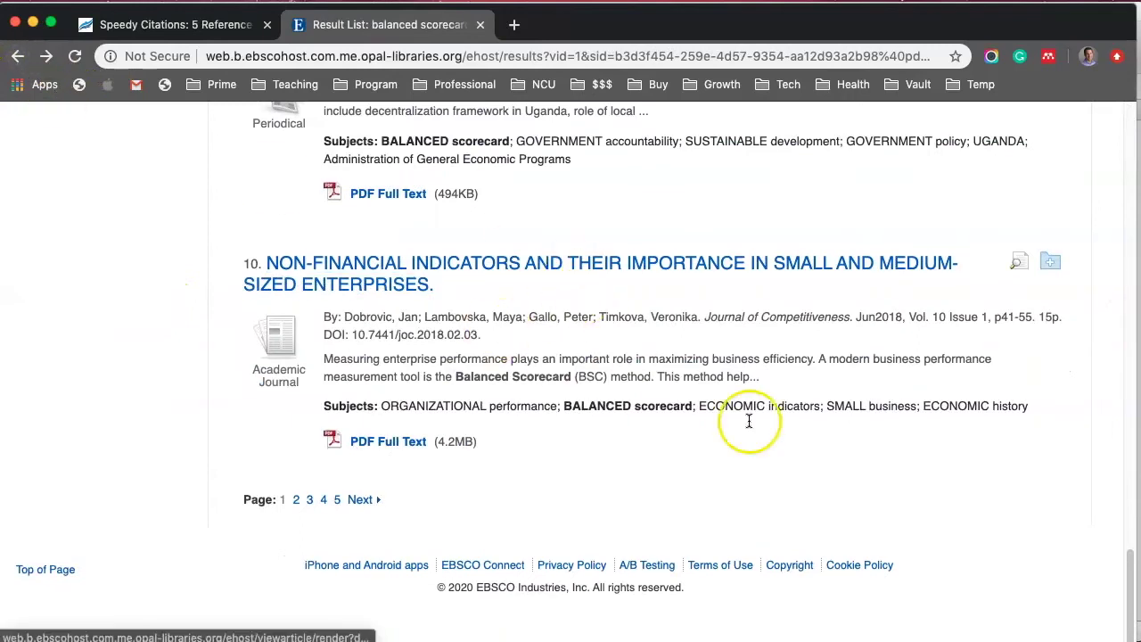
Step: Open the detailed record of result 7, "Balanced Scorecard as an Effective Management Tool for a Projectoriented Company"
scroll(823, 438, "up", 5)
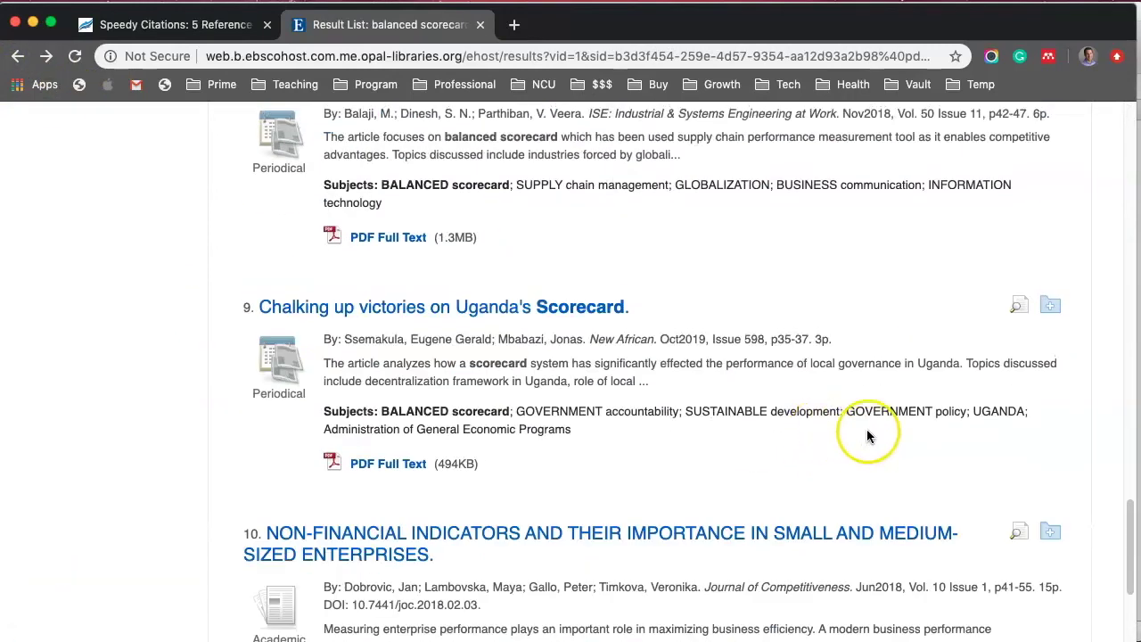
scroll(846, 434, "up", 7)
scroll(847, 437, "up", 1)
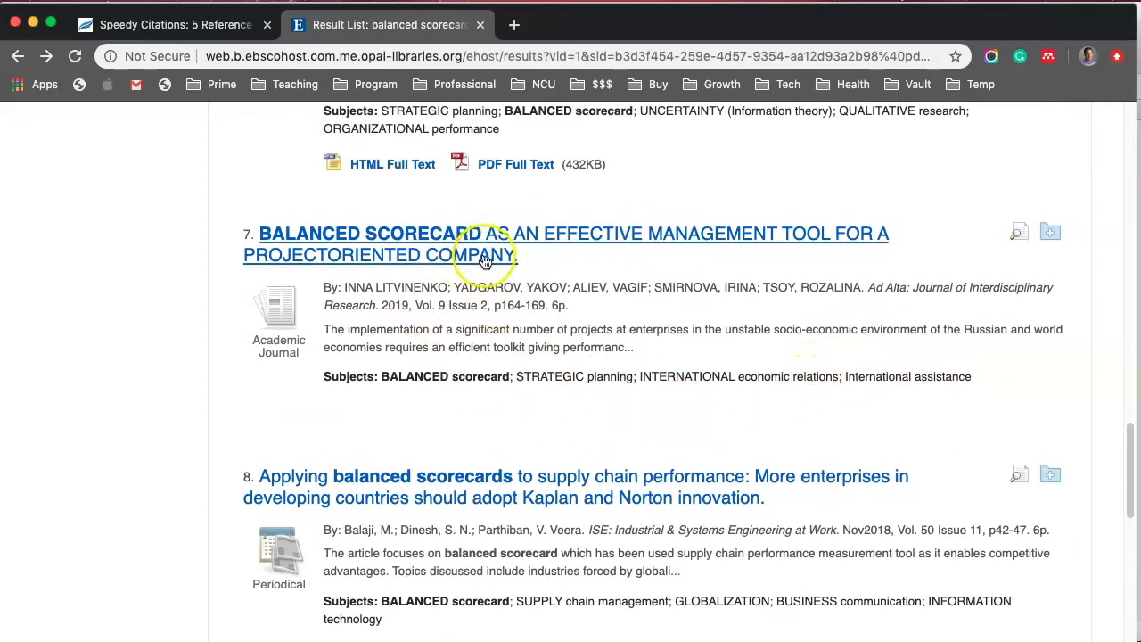
scroll(659, 368, "down", 1)
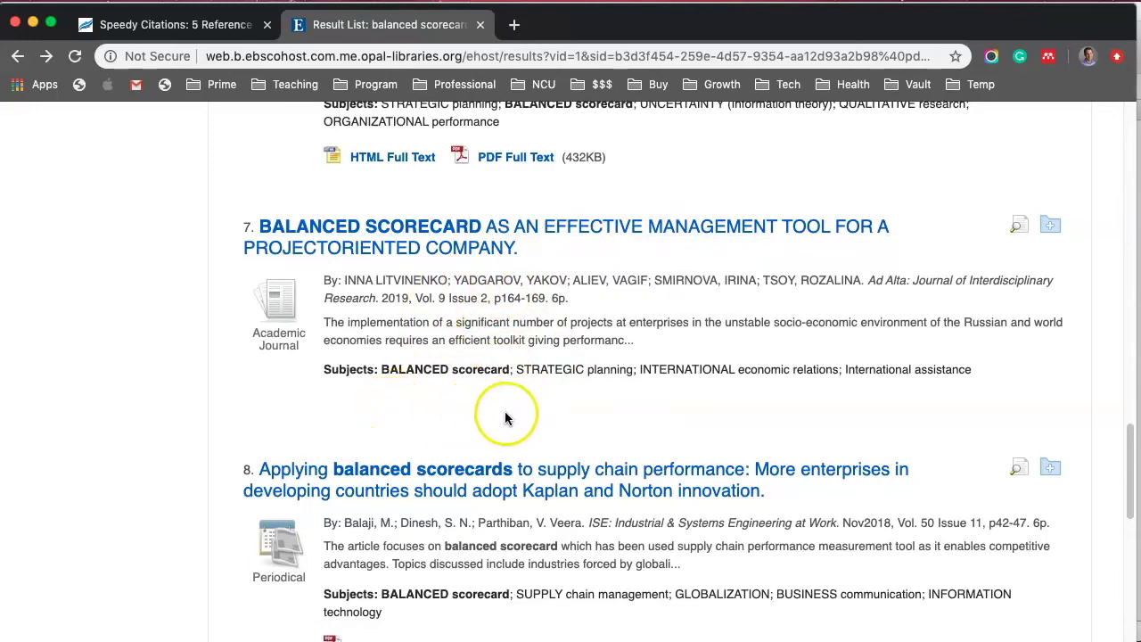
scroll(506, 418, "down", 2)
scroll(517, 462, "down", 1)
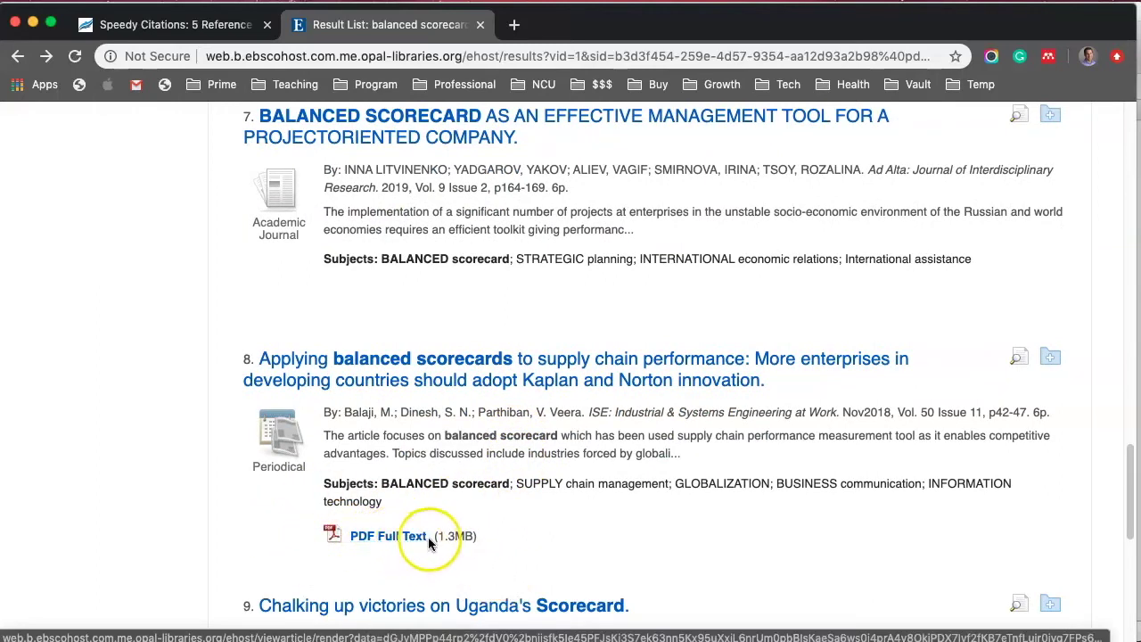
scroll(579, 331, "up", 1)
scroll(581, 332, "up", 3)
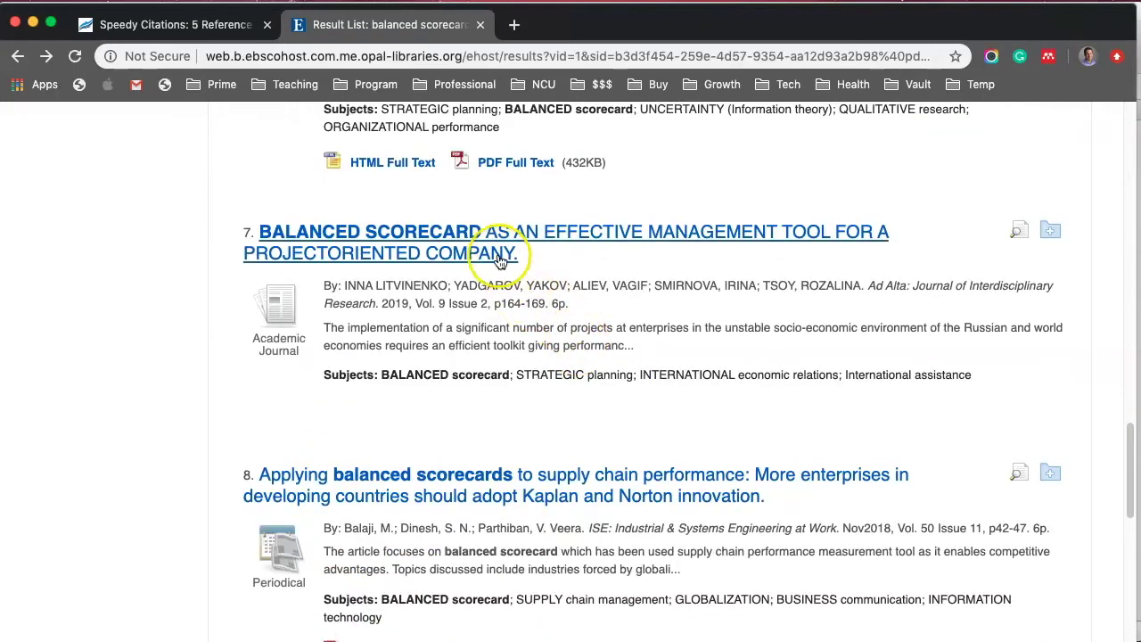
left_click(479, 246)
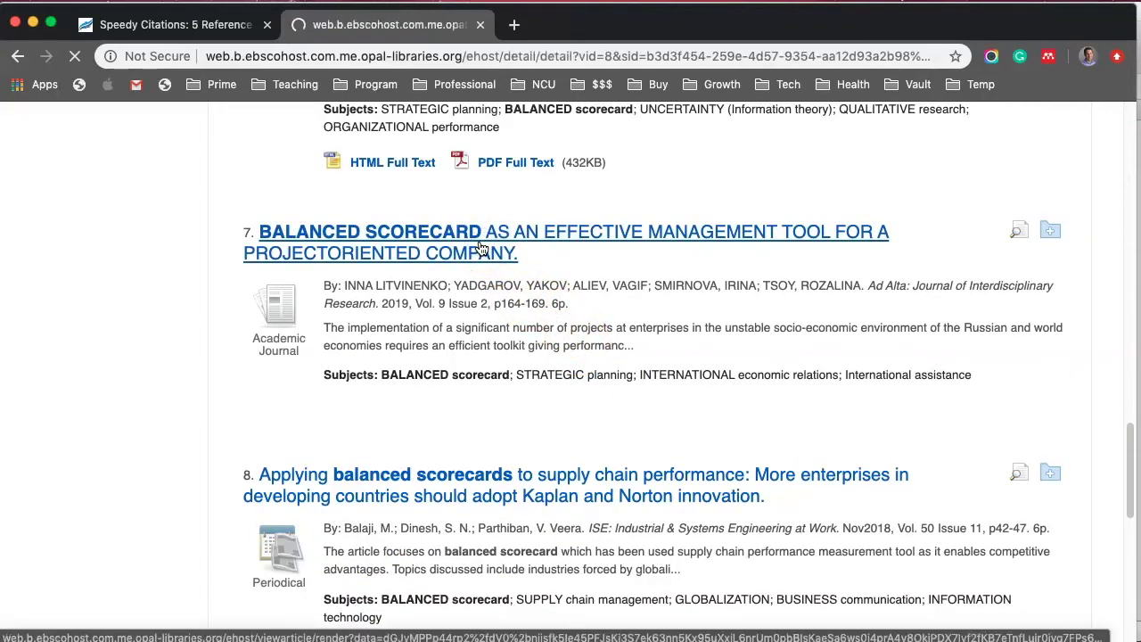
Step: Review the detailed record of the project-oriented company article and export its citation as a file in RIS format
scroll(794, 477, "down", 5)
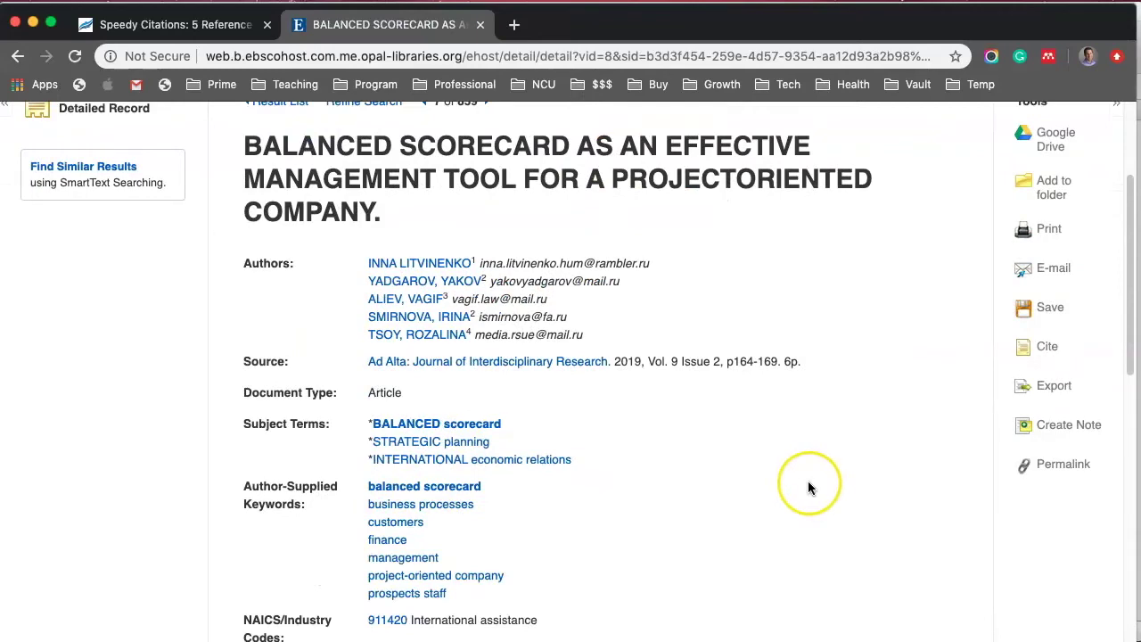
scroll(807, 486, "down", 6)
scroll(805, 485, "up", 10)
scroll(757, 460, "up", 2)
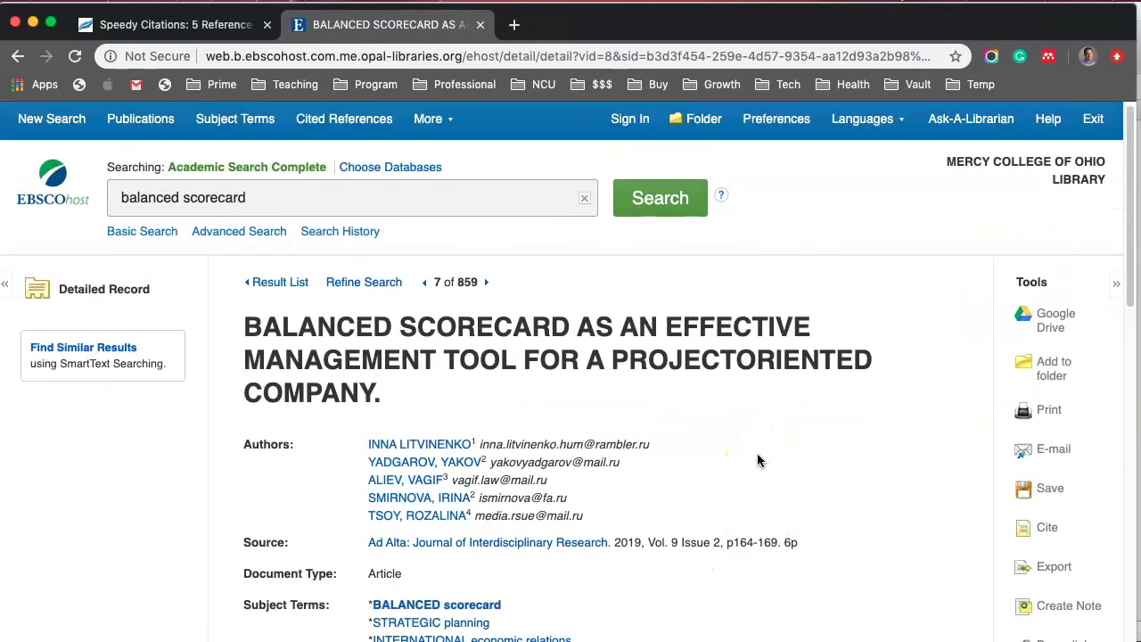
scroll(758, 460, "down", 3)
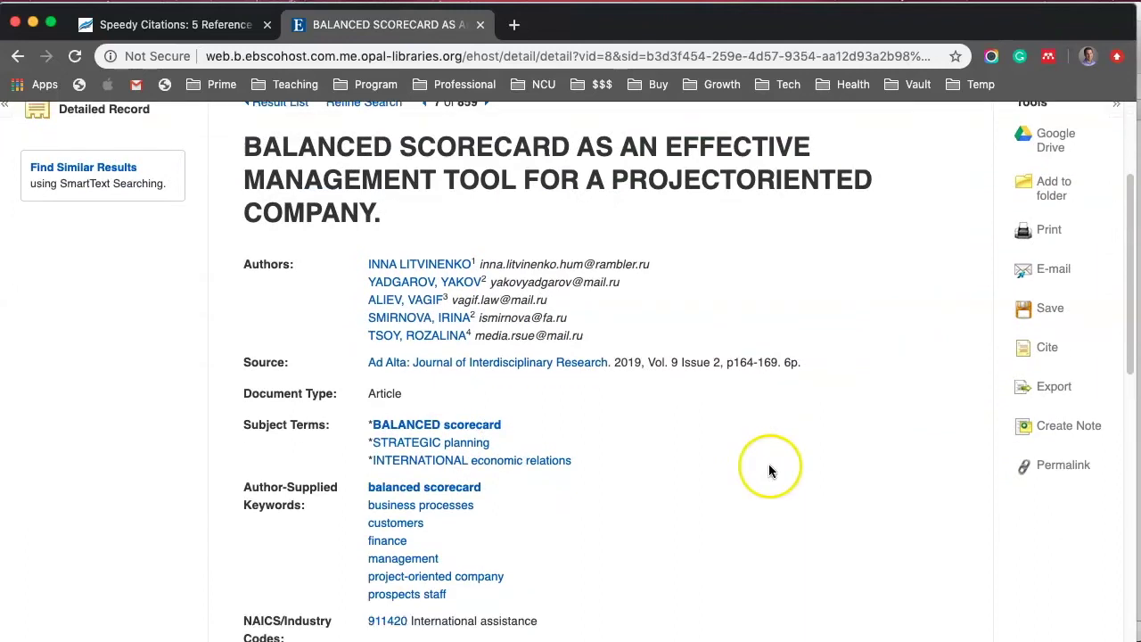
scroll(770, 477, "down", 1)
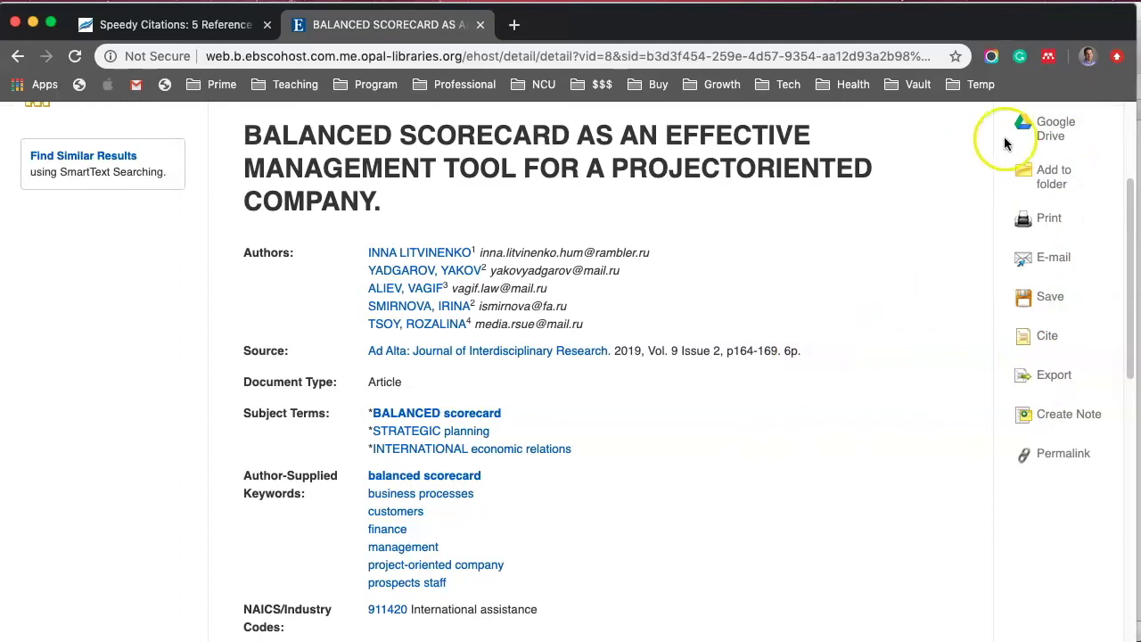
left_click(1056, 377)
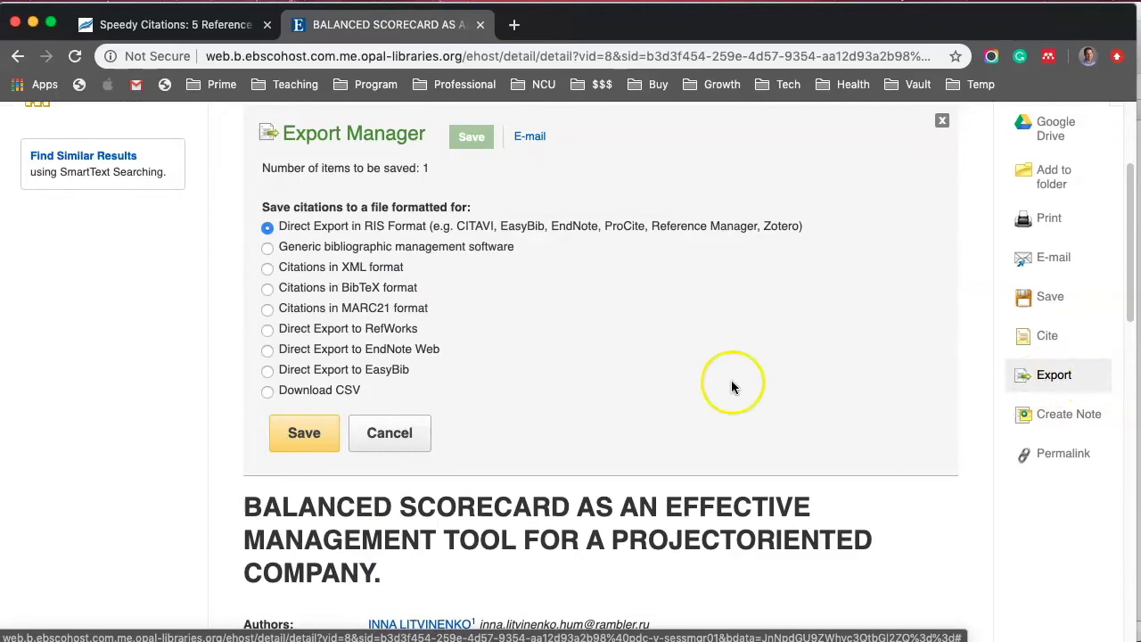
scroll(727, 357, "up", 1)
scroll(753, 358, "up", 1)
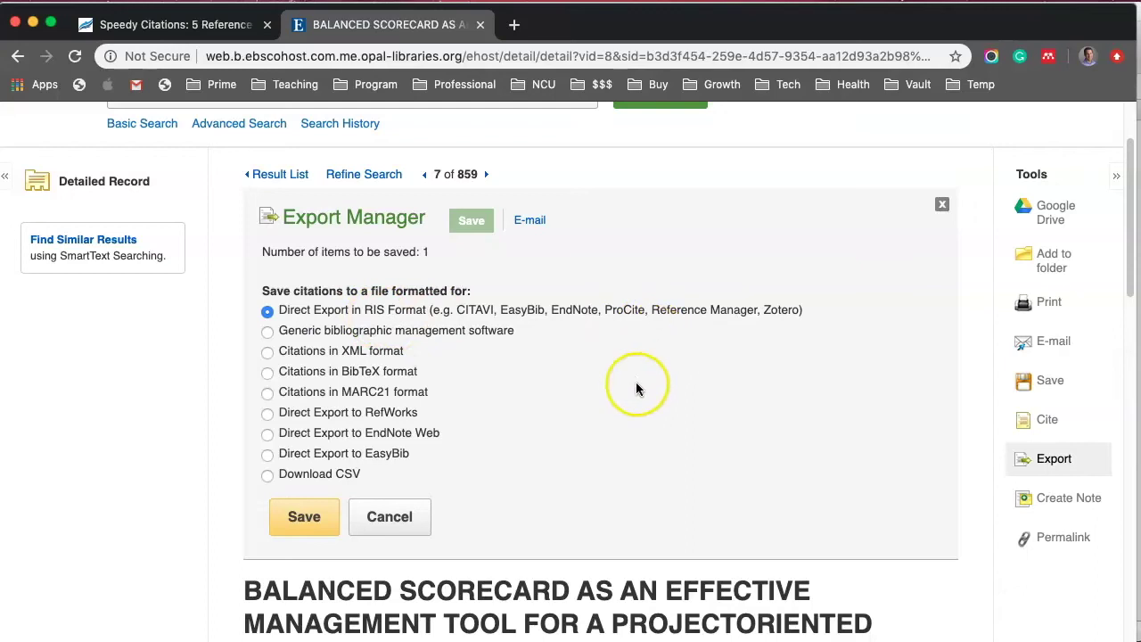
left_click(305, 521)
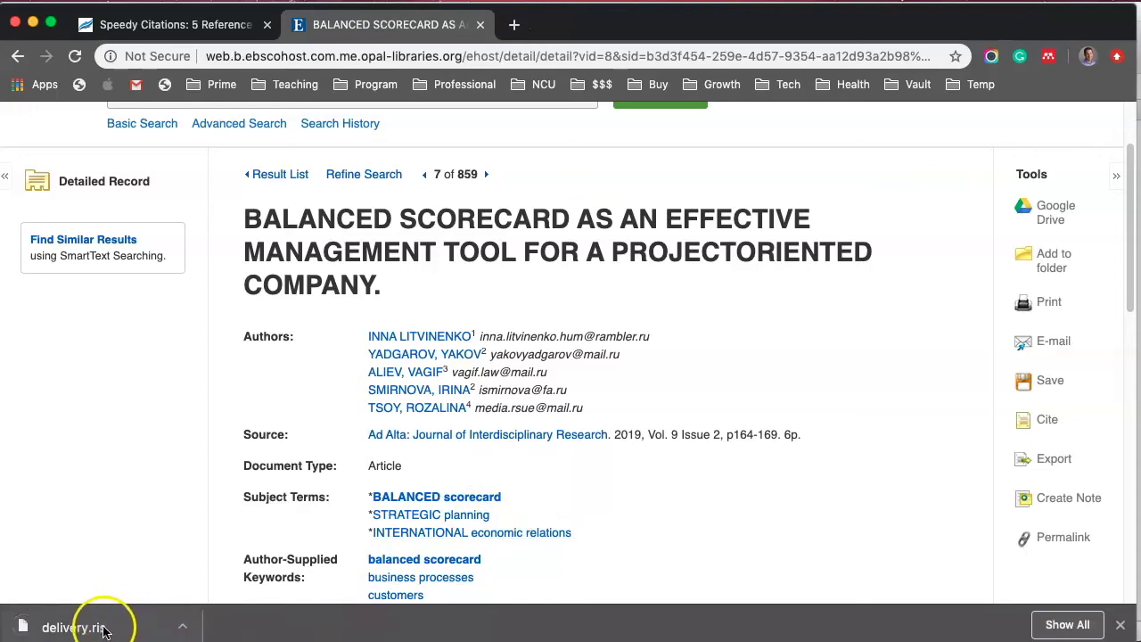
Step: Move the downloaded delivery.ris to the desktop and import it into the Balanced Scorecard folder in Mendeley Desktop
left_click_drag(113, 629, 984, 0)
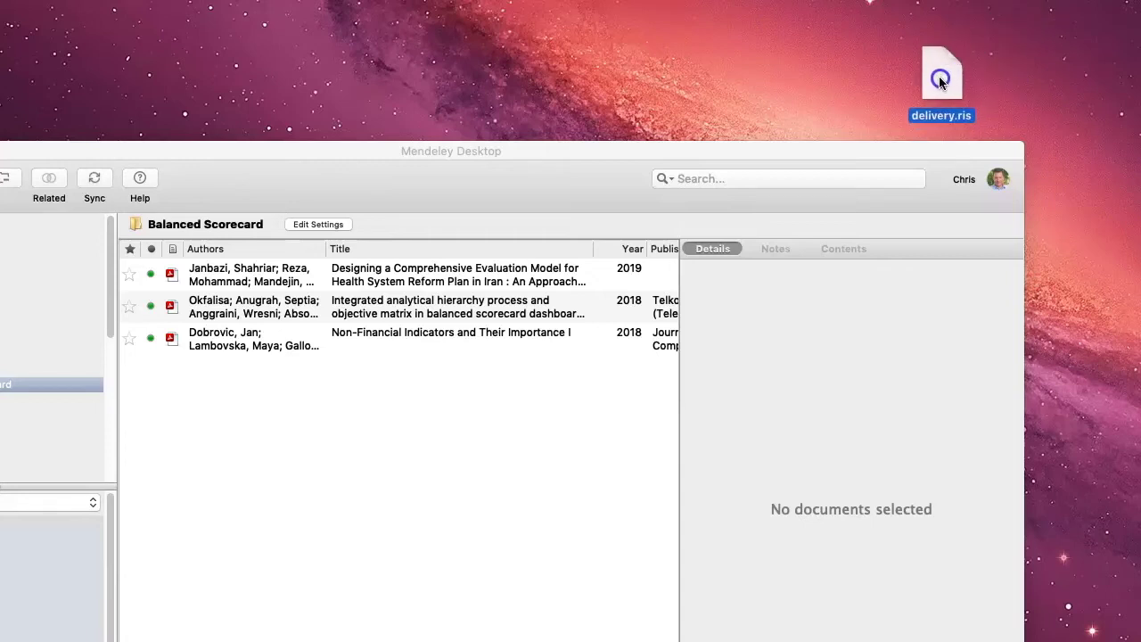
double_click(940, 78)
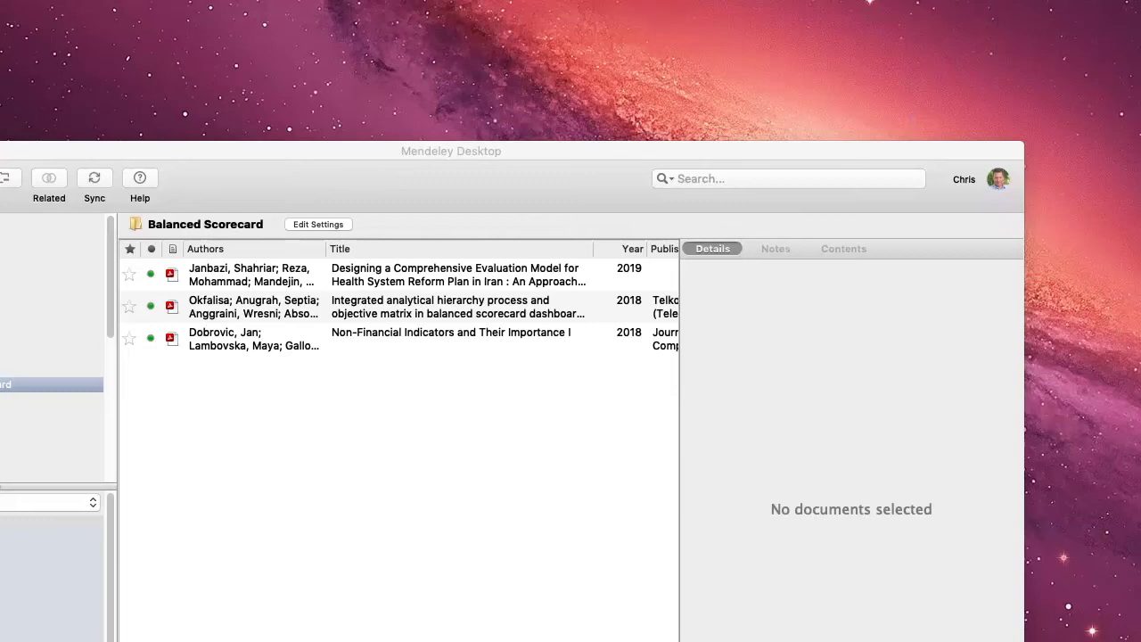
left_click_drag(883, 156, 962, 29)
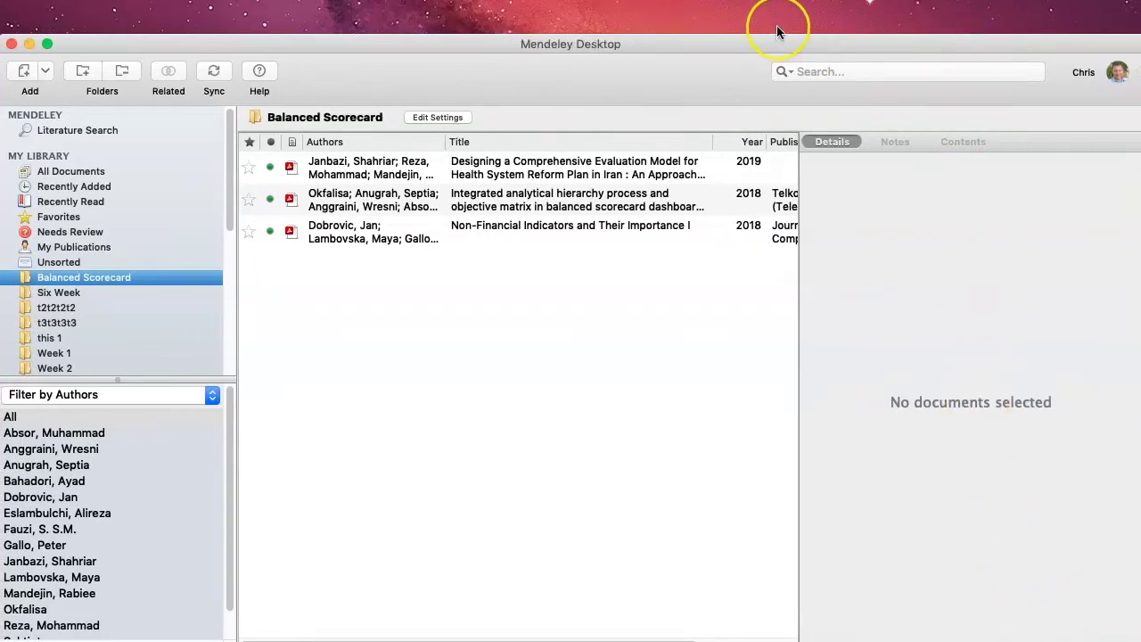
left_click(729, 7)
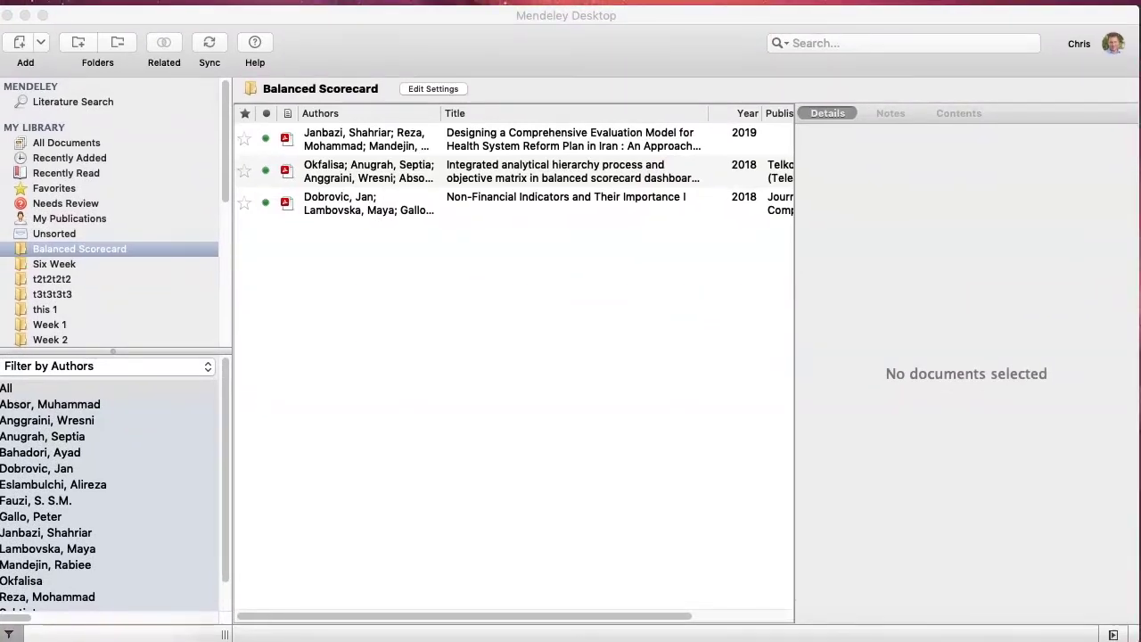
left_click_drag(919, 1, 382, 318)
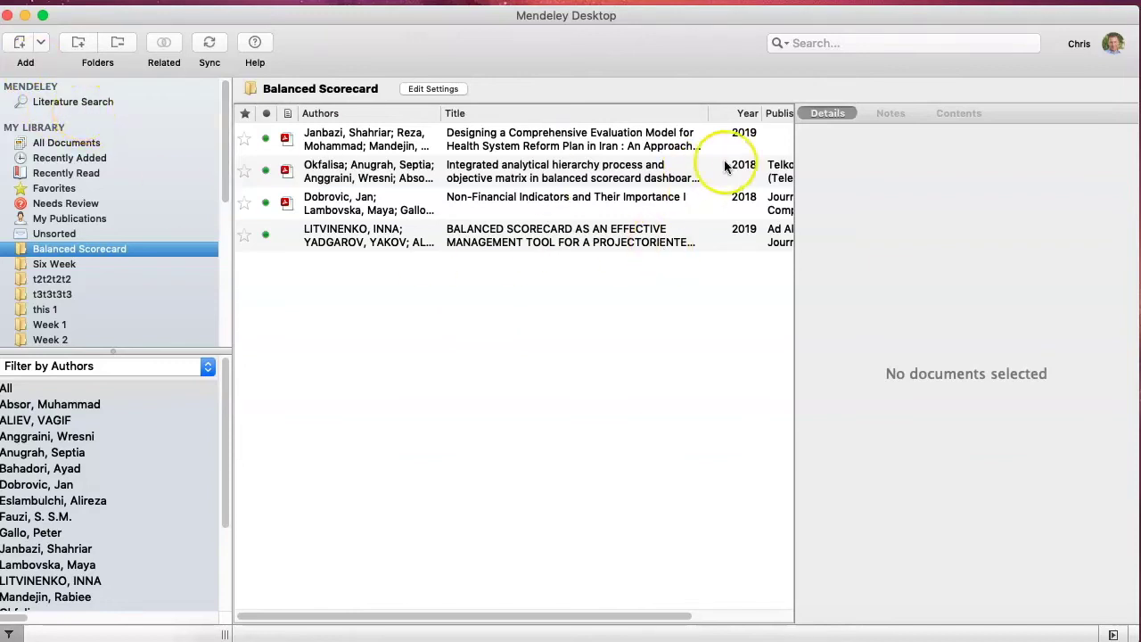
left_click(819, 43)
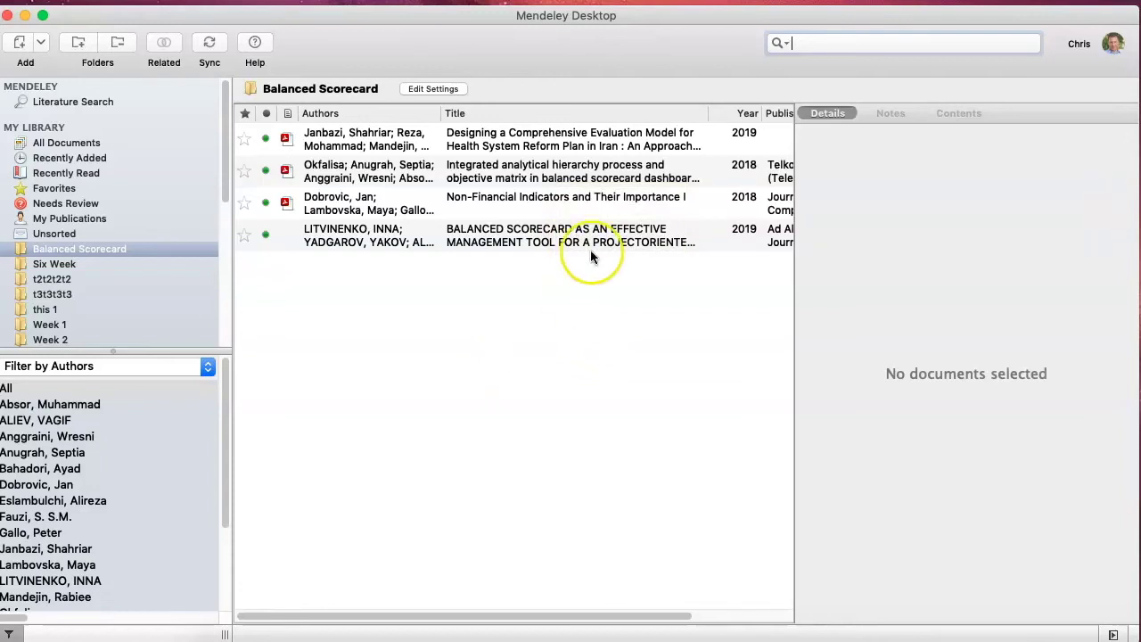
left_click(715, 13)
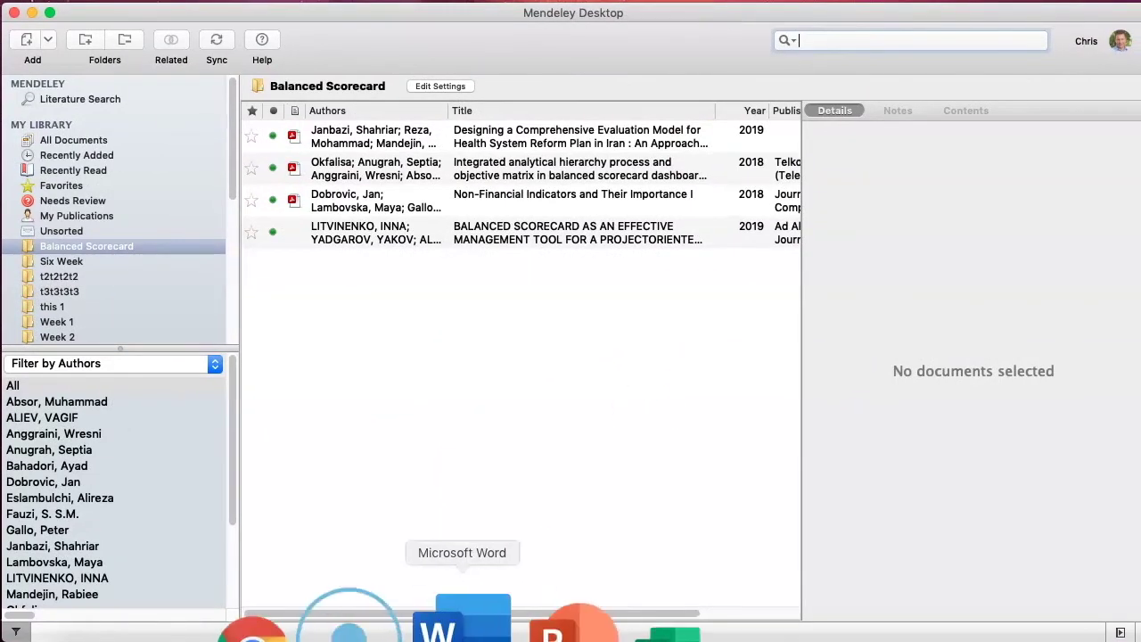
Step: Switch to the Sample Business Paper in Microsoft Word and place the cursor after "and stakeholders." at the end of the first body paragraph
left_click(450, 624)
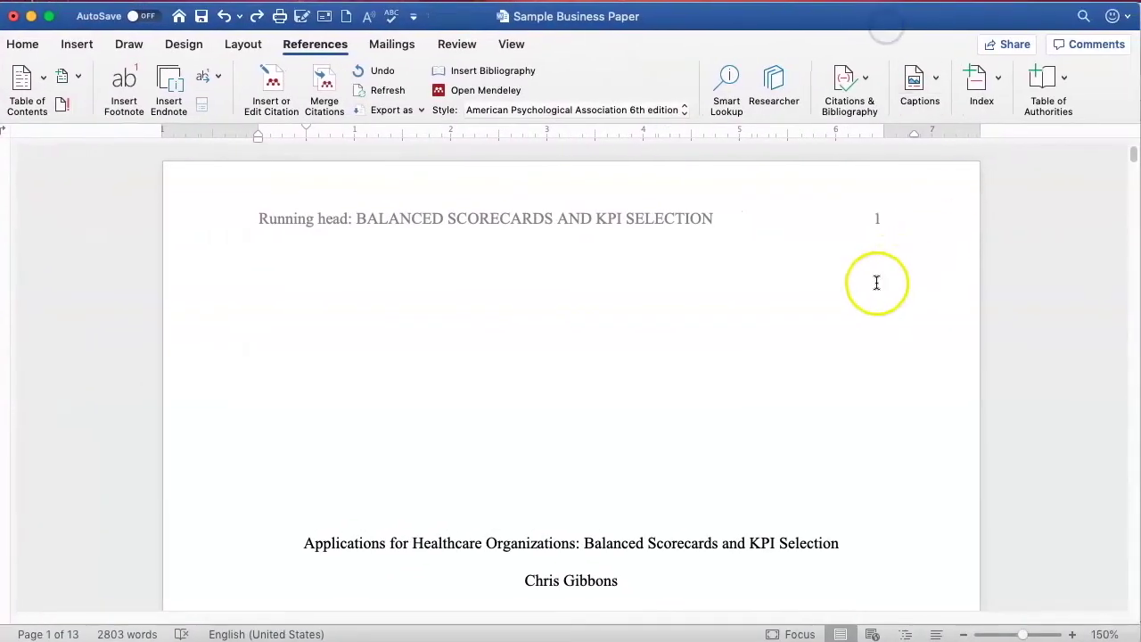
scroll(869, 289, "down", 5)
scroll(864, 298, "down", 10)
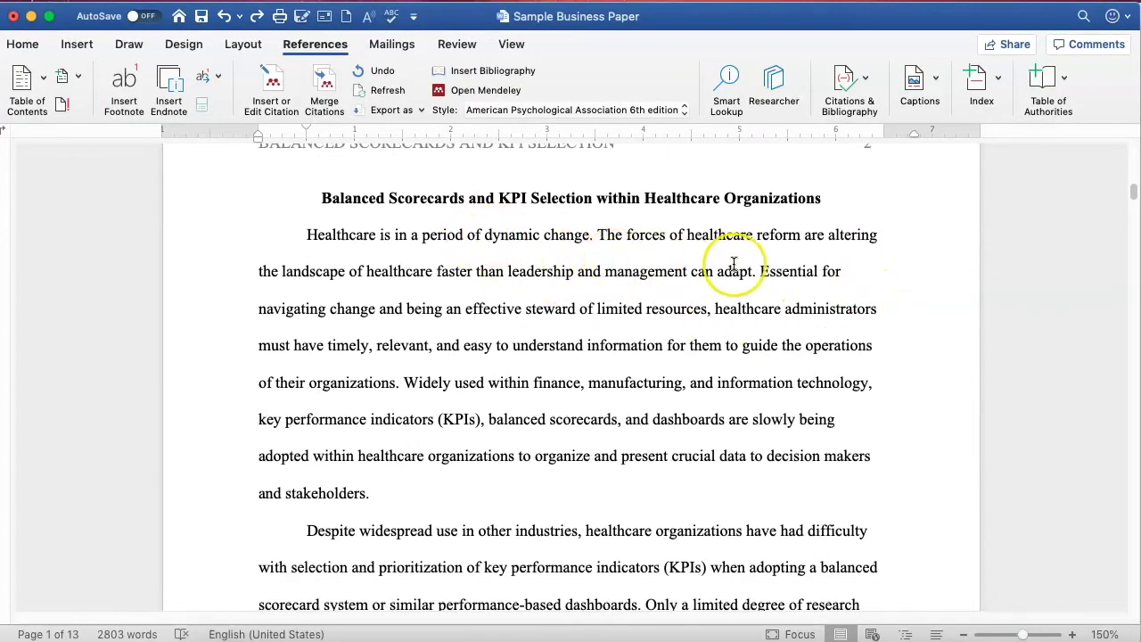
left_click(364, 496)
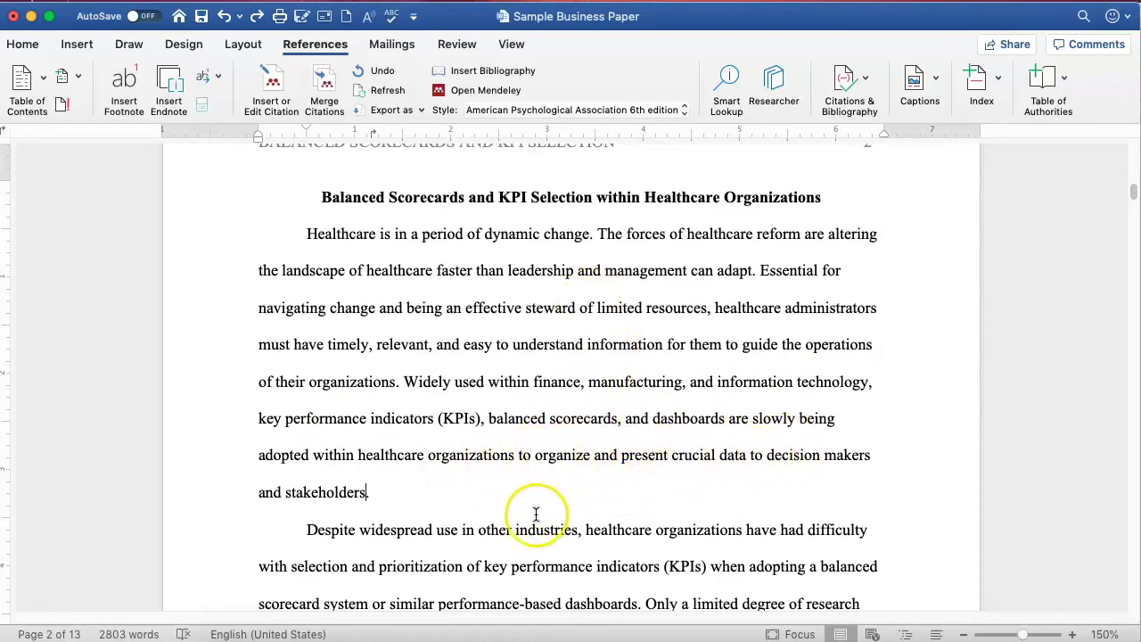
left_click(430, 496)
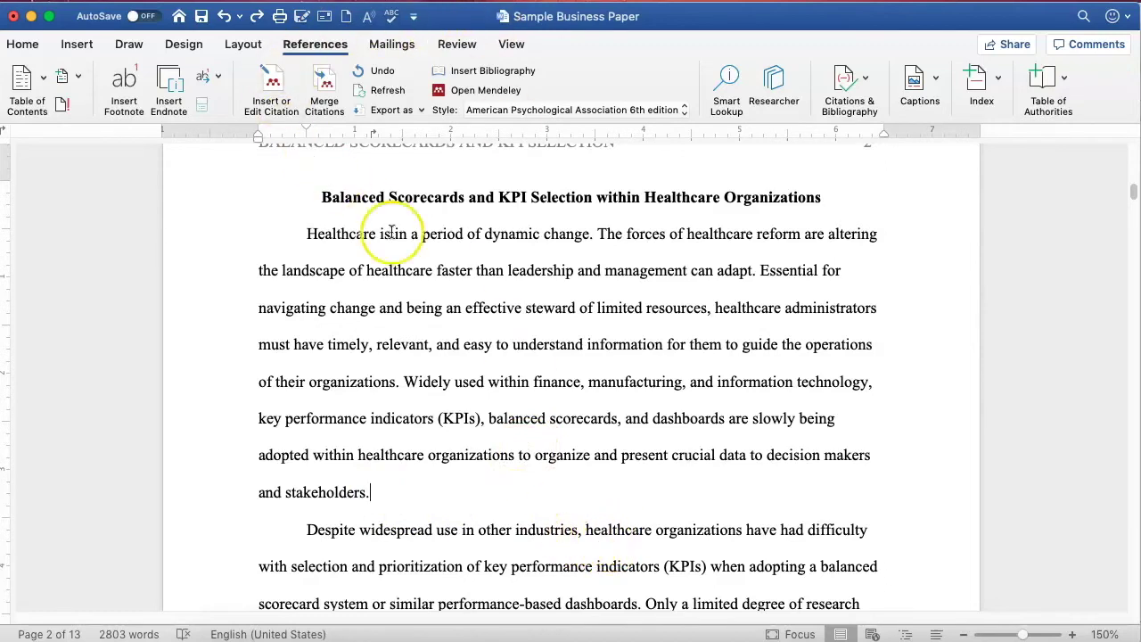
left_click(24, 45)
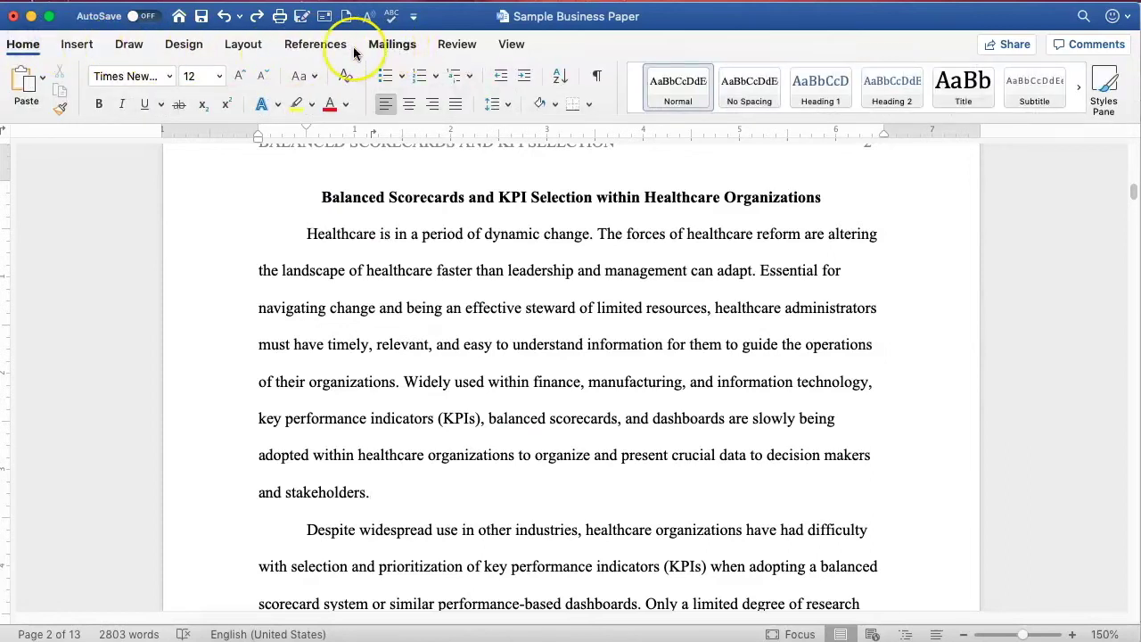
left_click(326, 49)
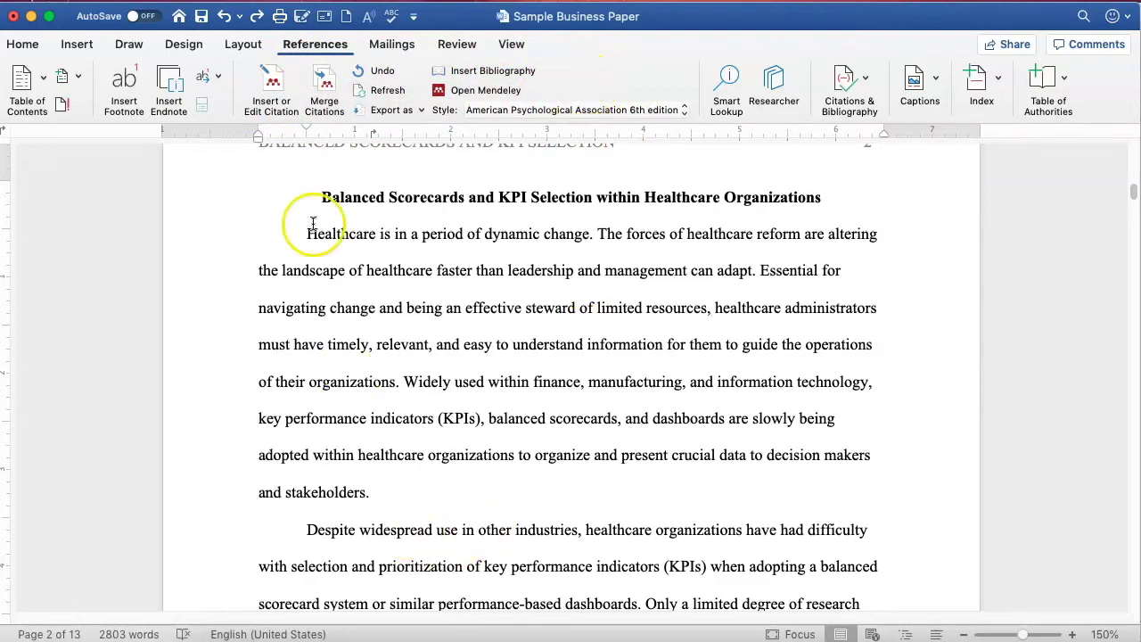
Step: Try to cite the health system reform plan evaluation model article from Mendeley's Balanced Scorecard folder after "and stakeholders."
left_click(272, 85)
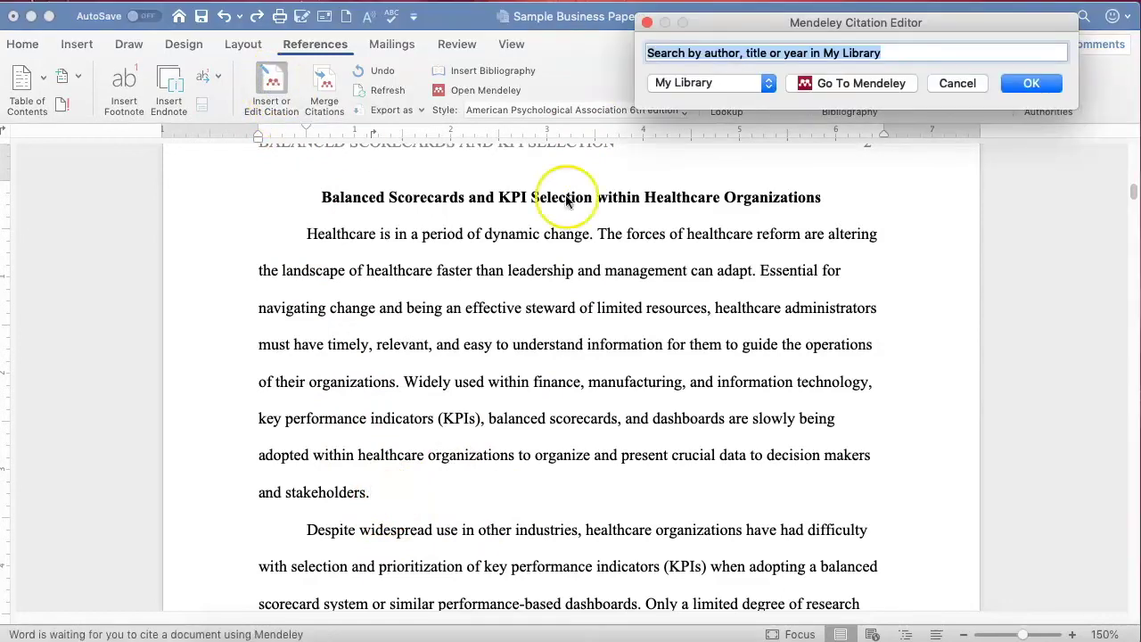
left_click(864, 83)
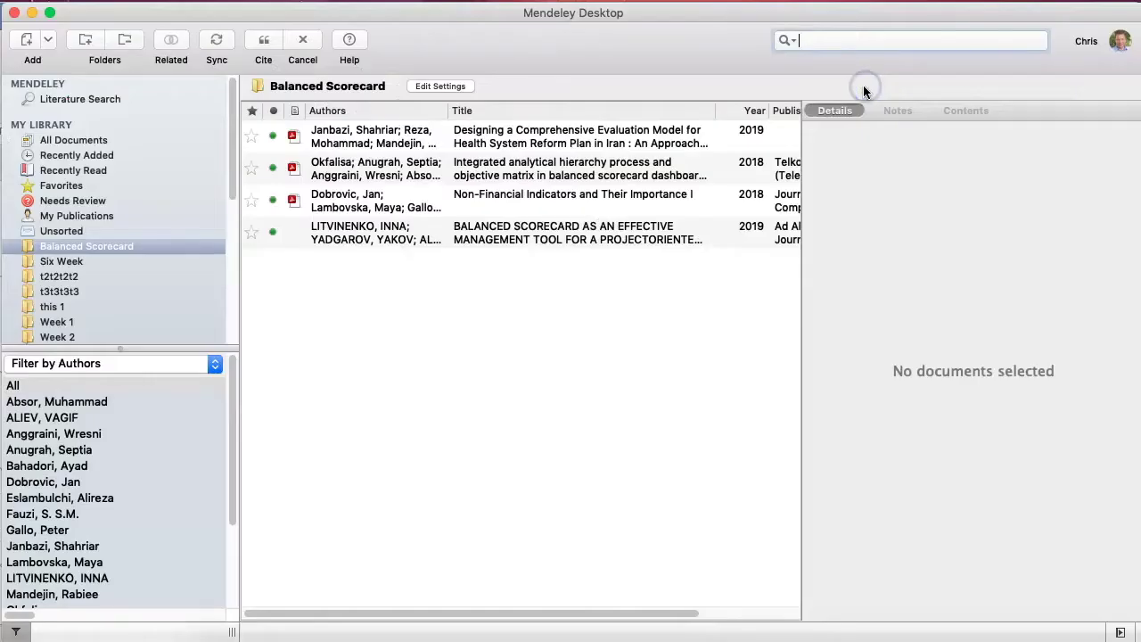
left_click(93, 261)
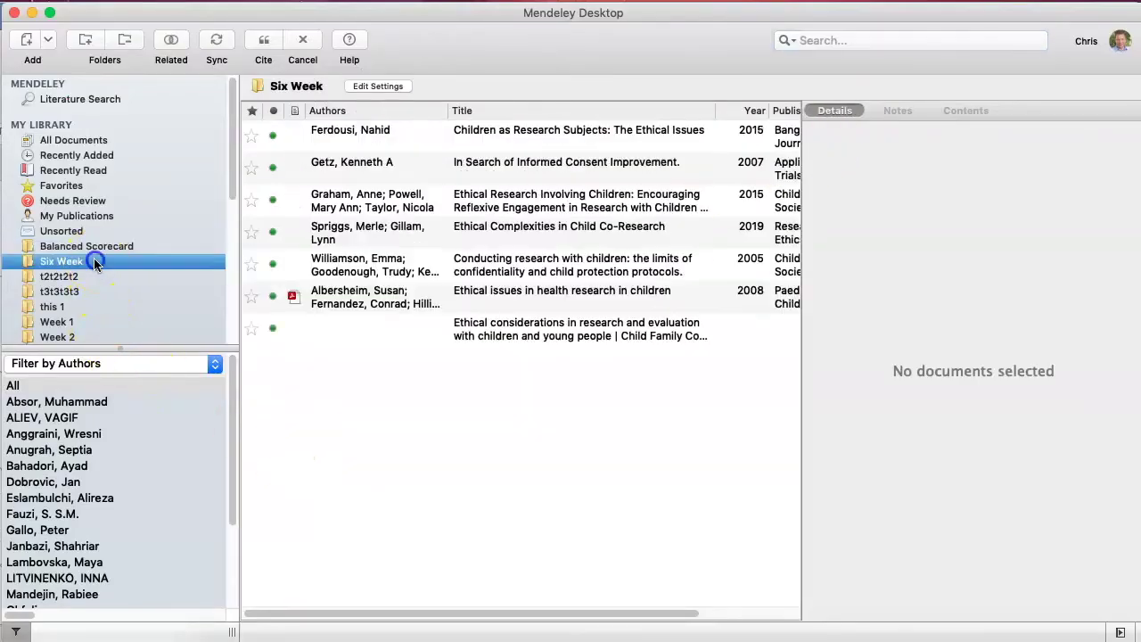
left_click(94, 276)
left_click(114, 246)
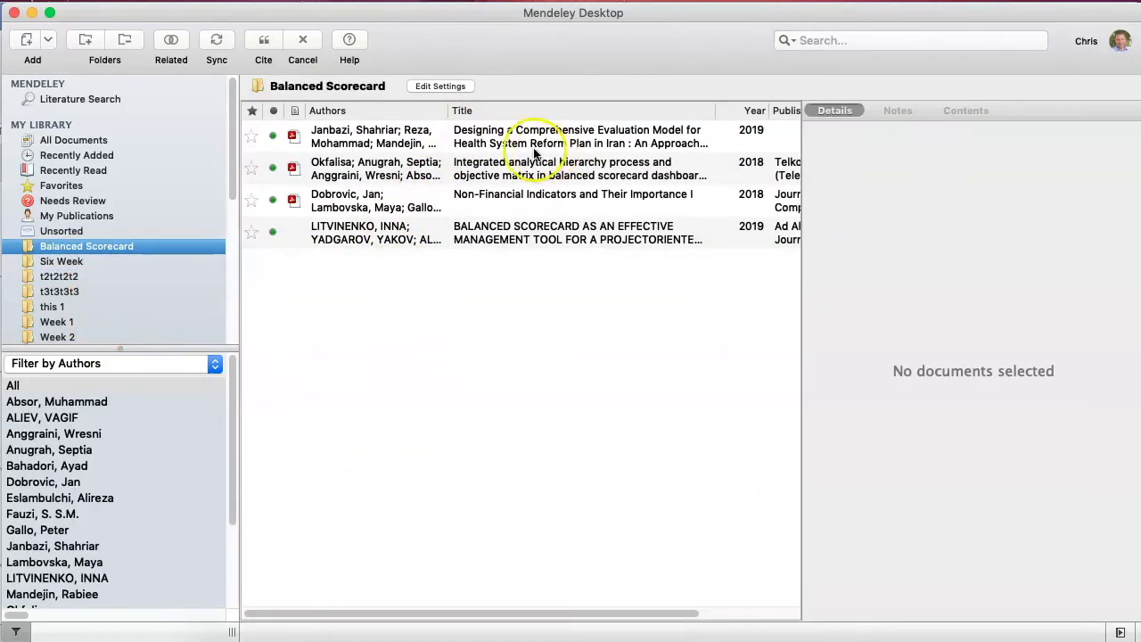
left_click(482, 138)
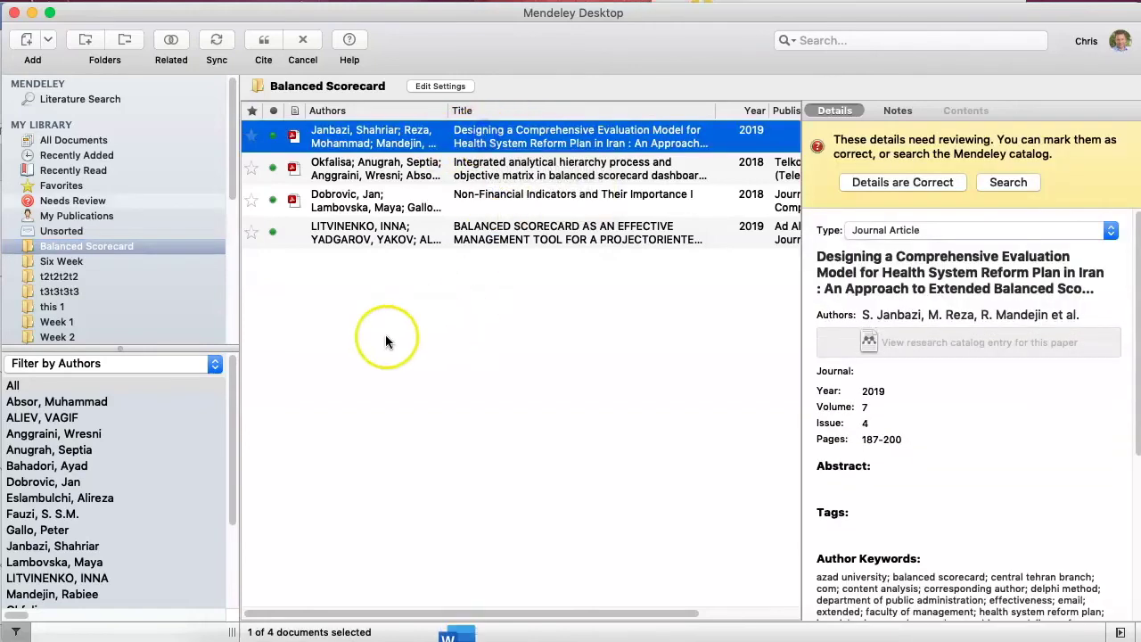
left_click(263, 50)
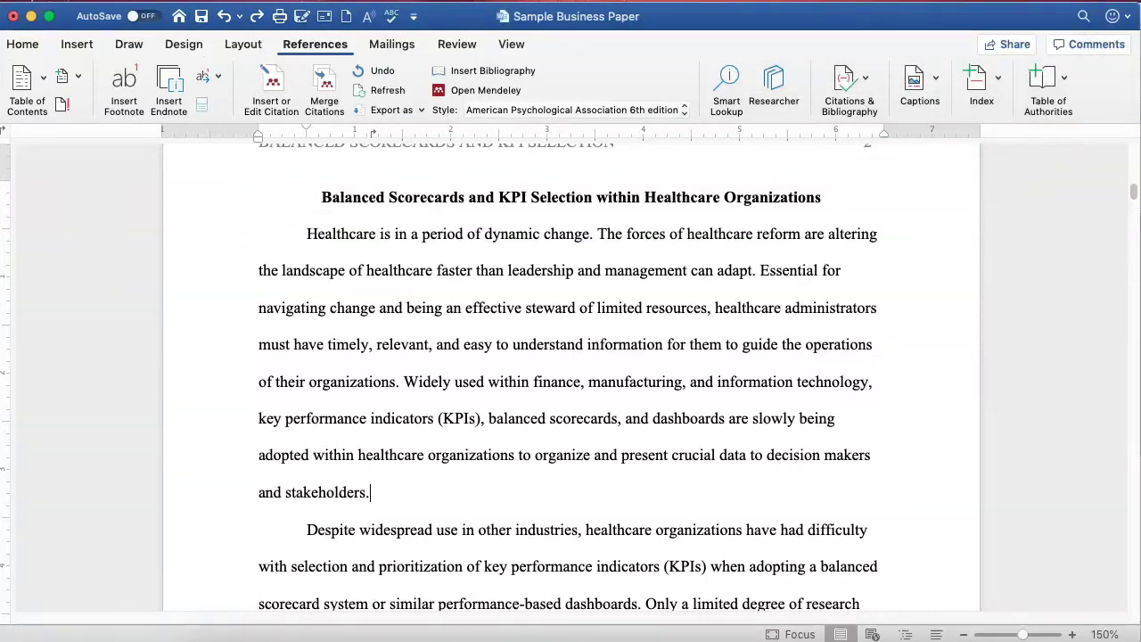
Step: Mark the health system reform plan article's details as correct in Mendeley and insert its citation after "and stakeholders."
left_click(272, 85)
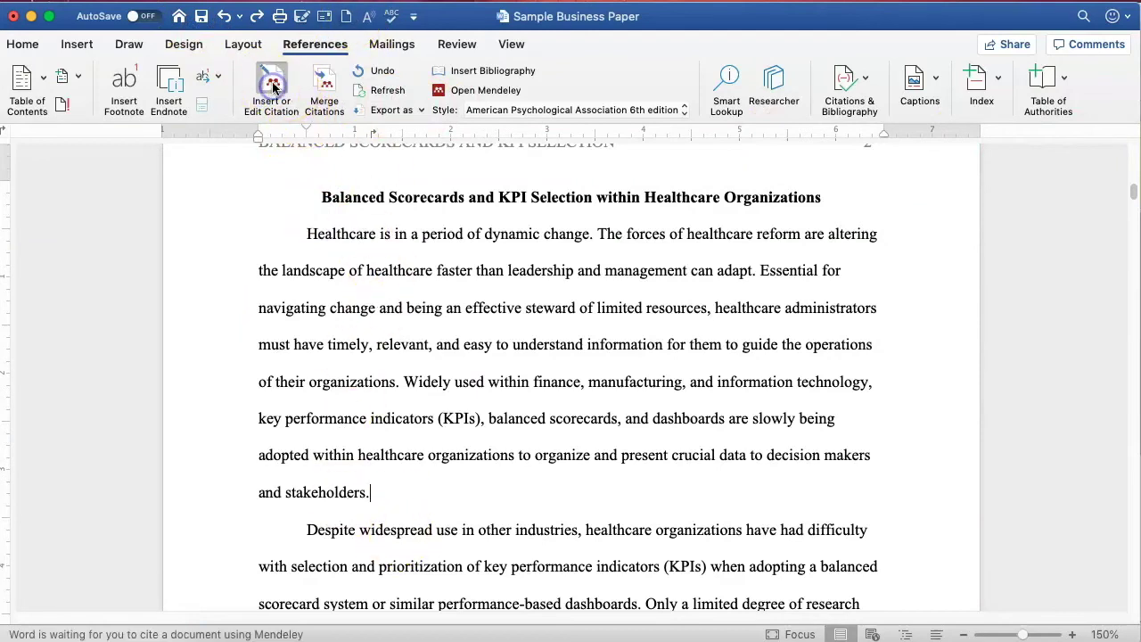
left_click(875, 86)
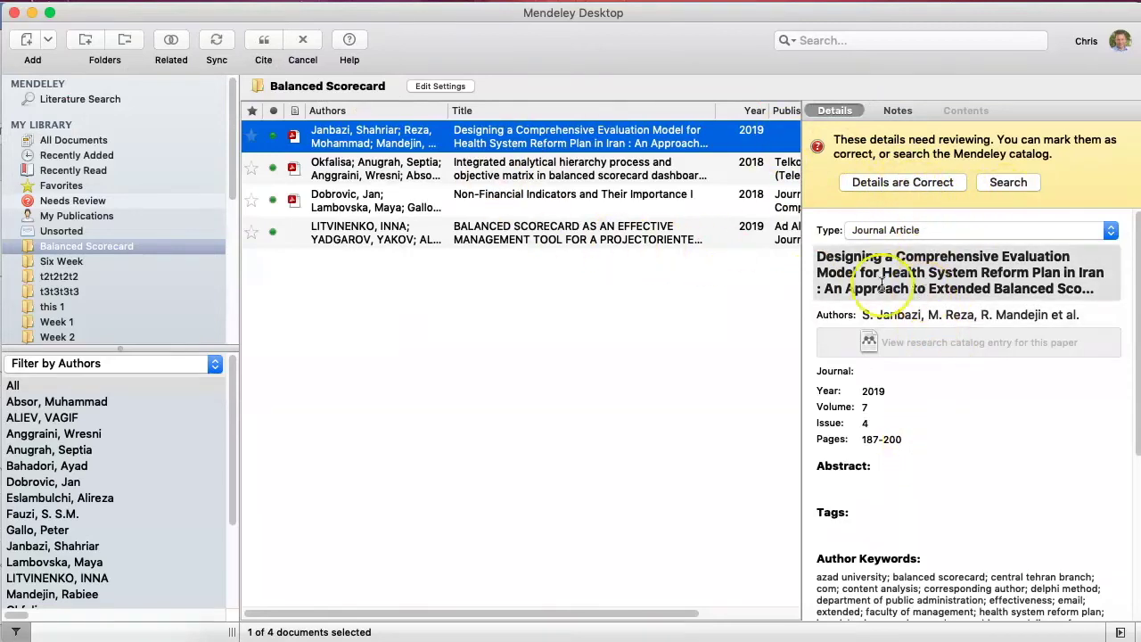
left_click(900, 186)
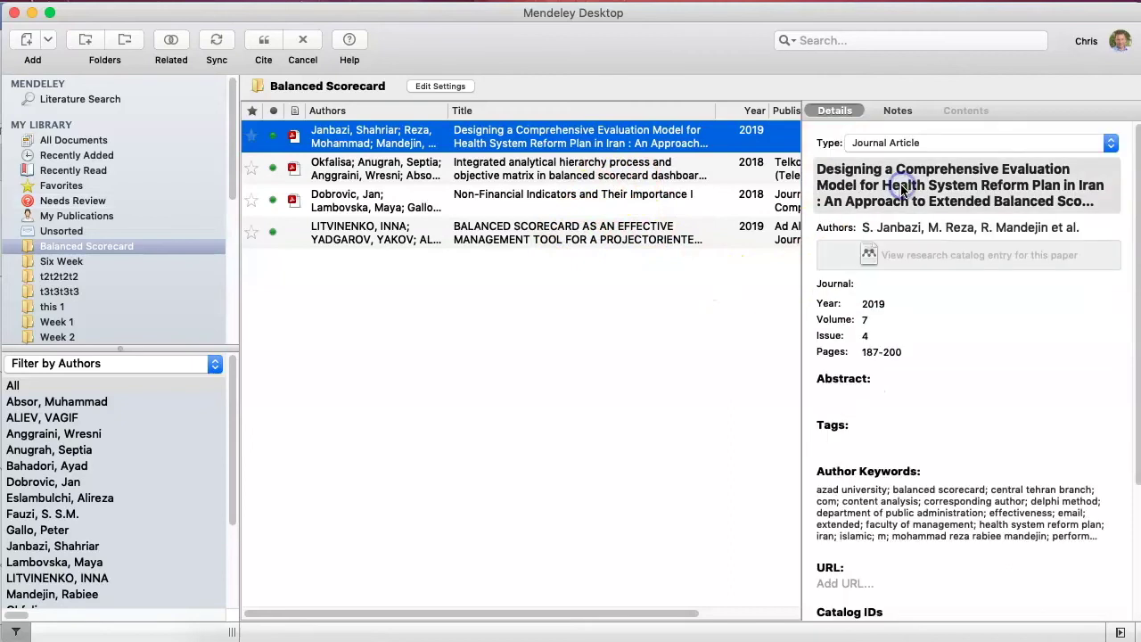
left_click(264, 44)
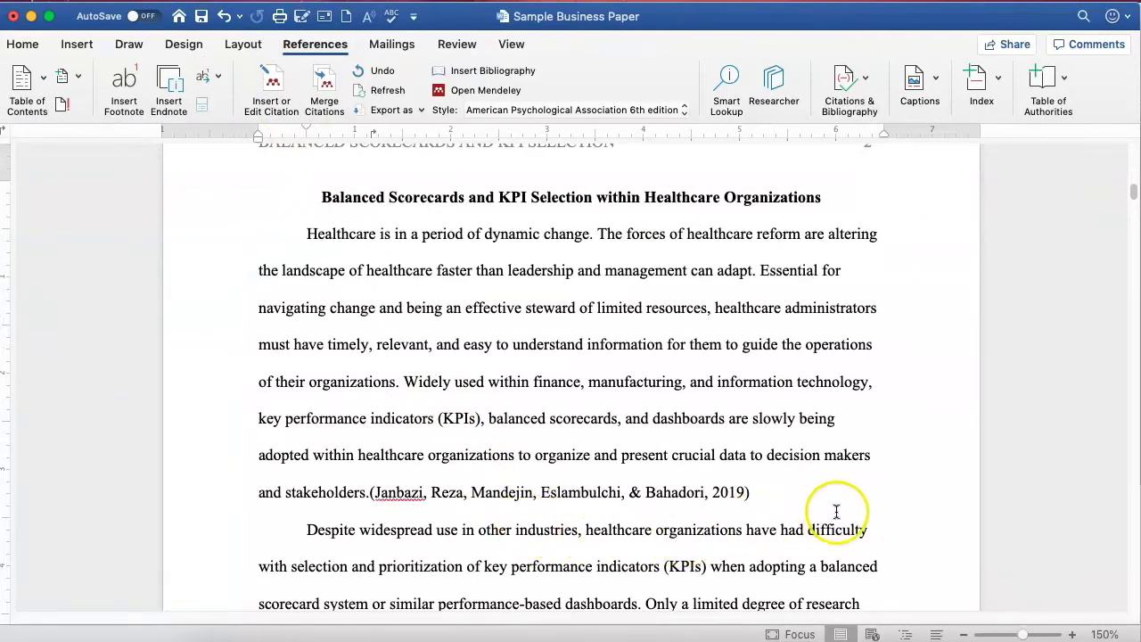
Step: Examine the citation inserted at the end of the first body paragraph and look through the text that follows
scroll(834, 538, "down", 2)
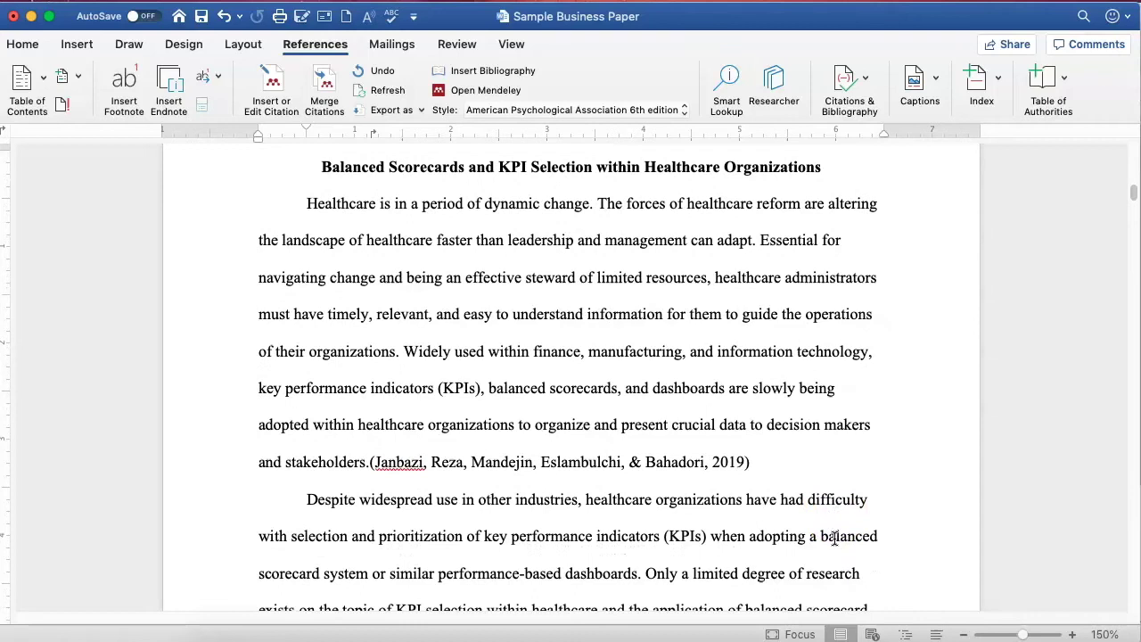
scroll(834, 539, "down", 3)
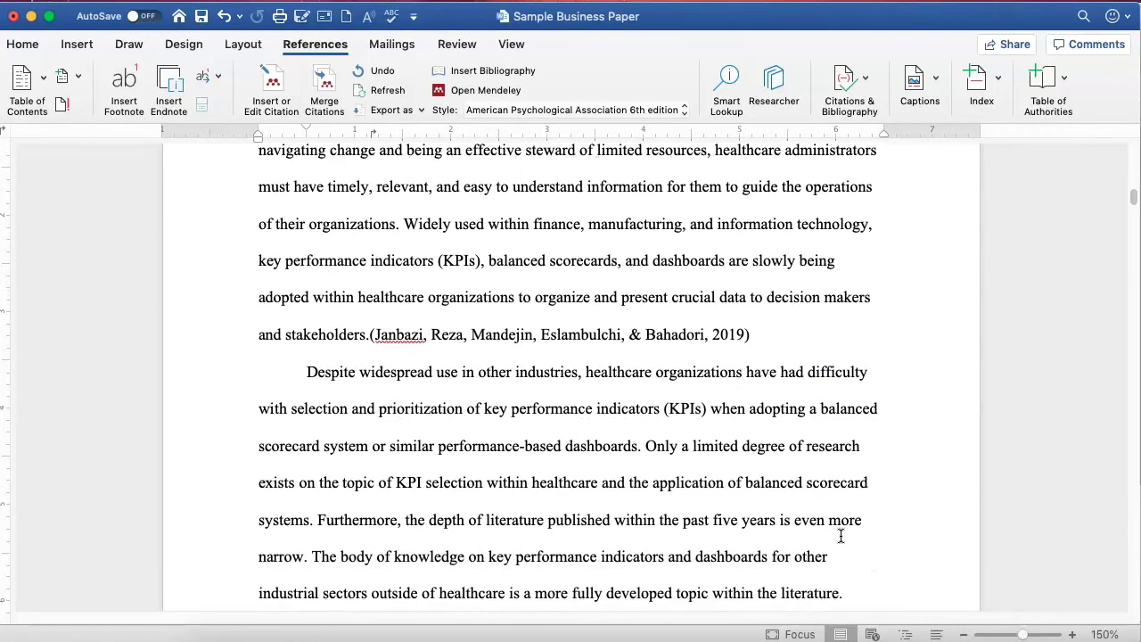
left_click(461, 332)
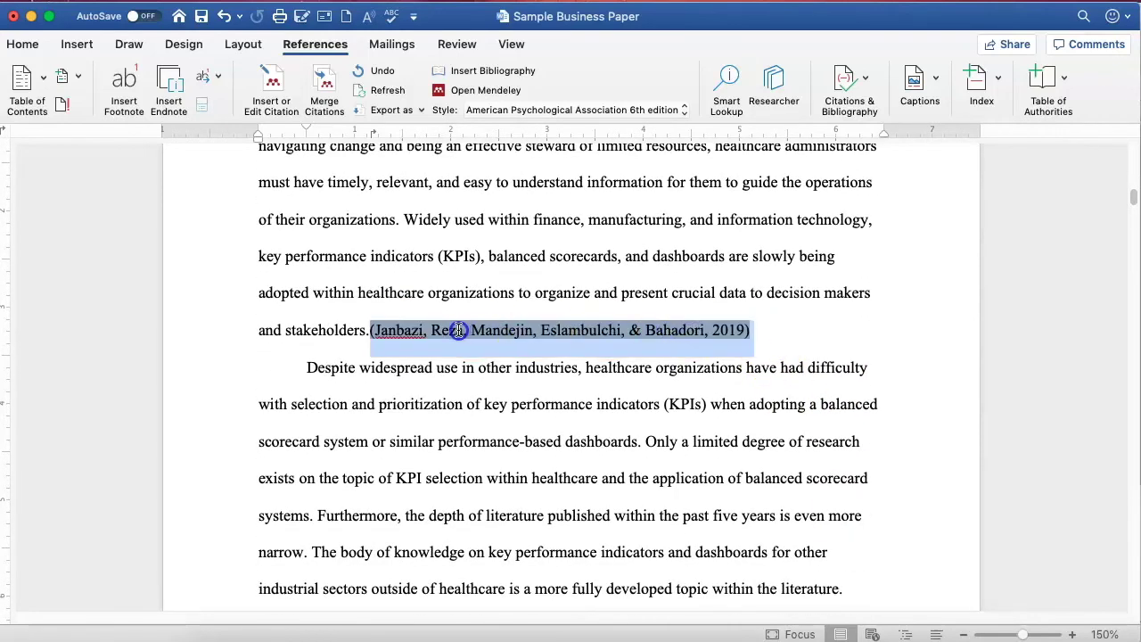
left_click(774, 326)
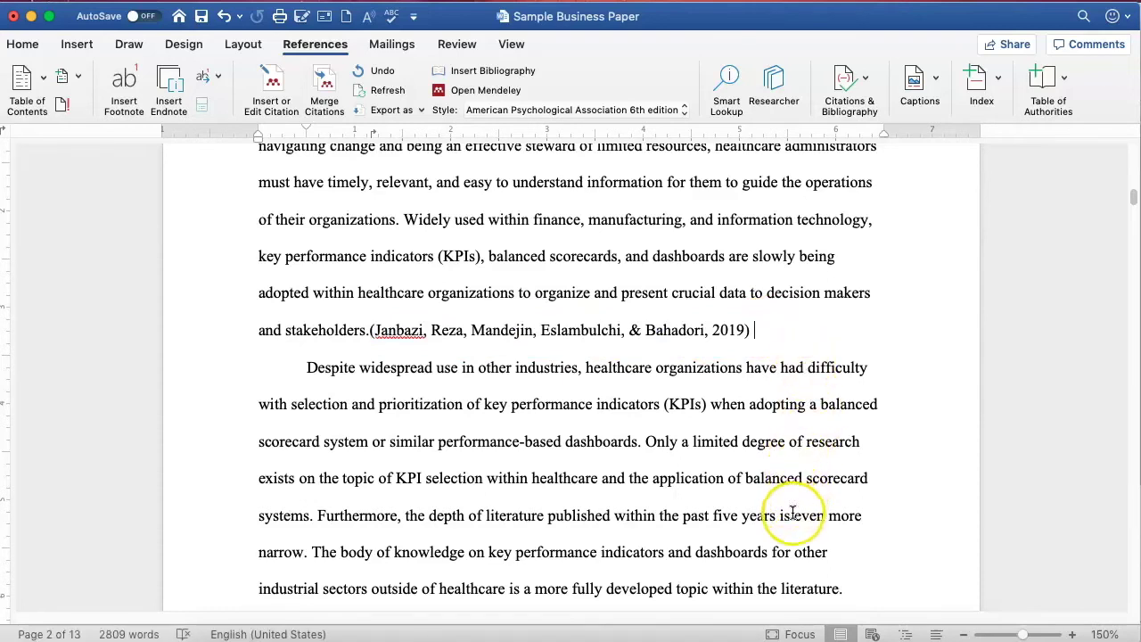
scroll(791, 515, "down", 10)
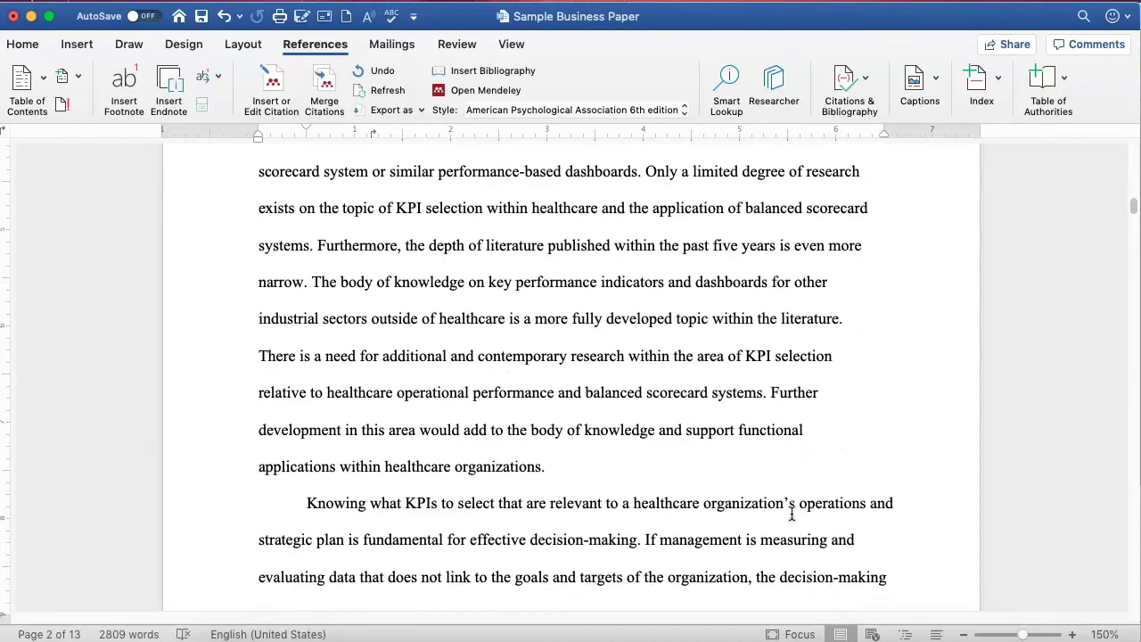
Step: Cite the 2018 integrated analytical hierarchy process article from Mendeley's Balanced Scorecard folder after "encourages the use of a balanced scorecard." on page 4
scroll(794, 512, "down", 10)
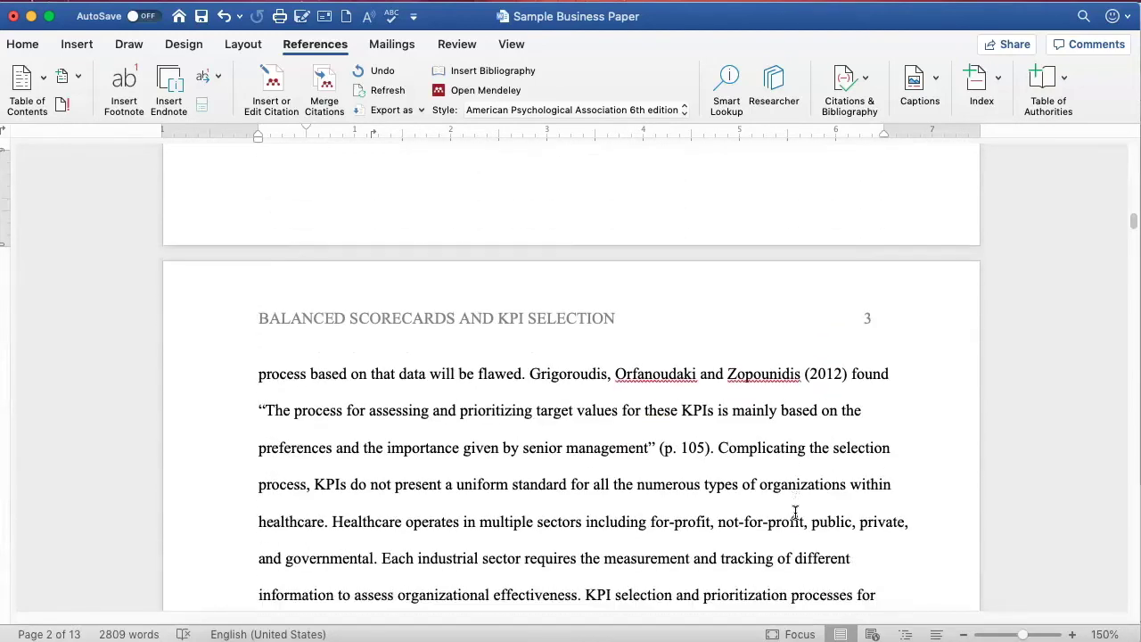
scroll(794, 513, "down", 5)
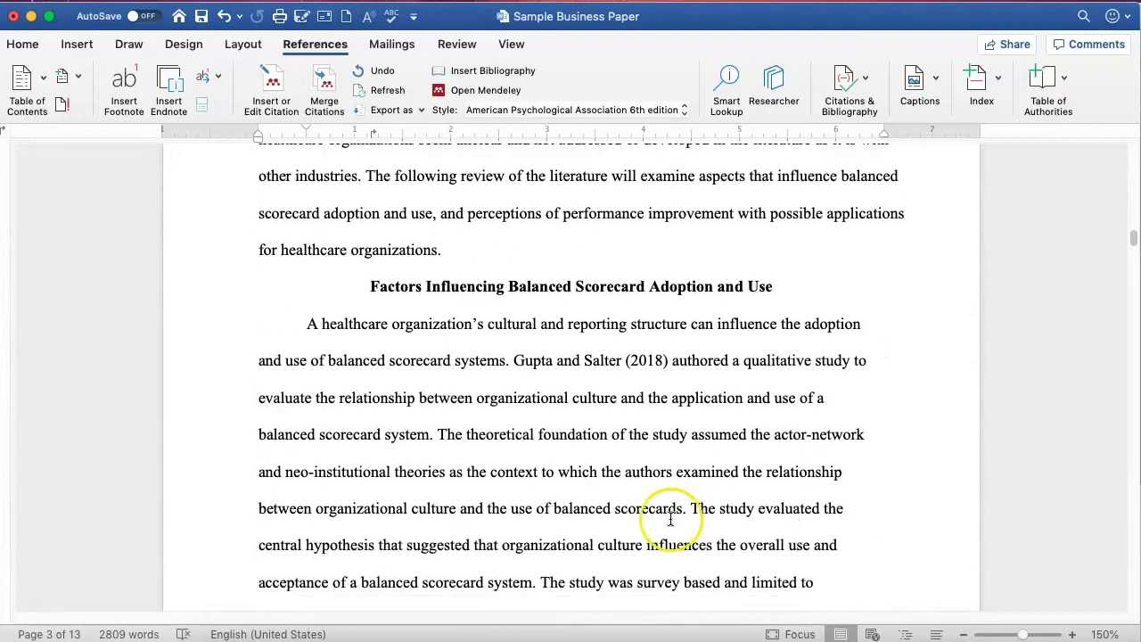
scroll(610, 602, "down", 3)
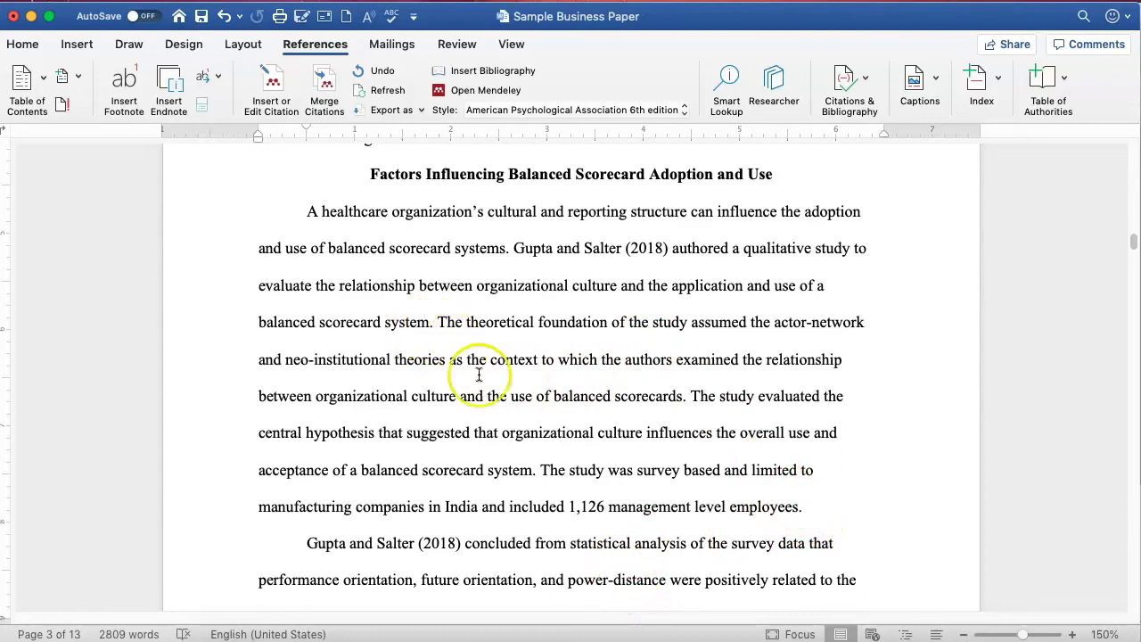
scroll(692, 571, "down", 10)
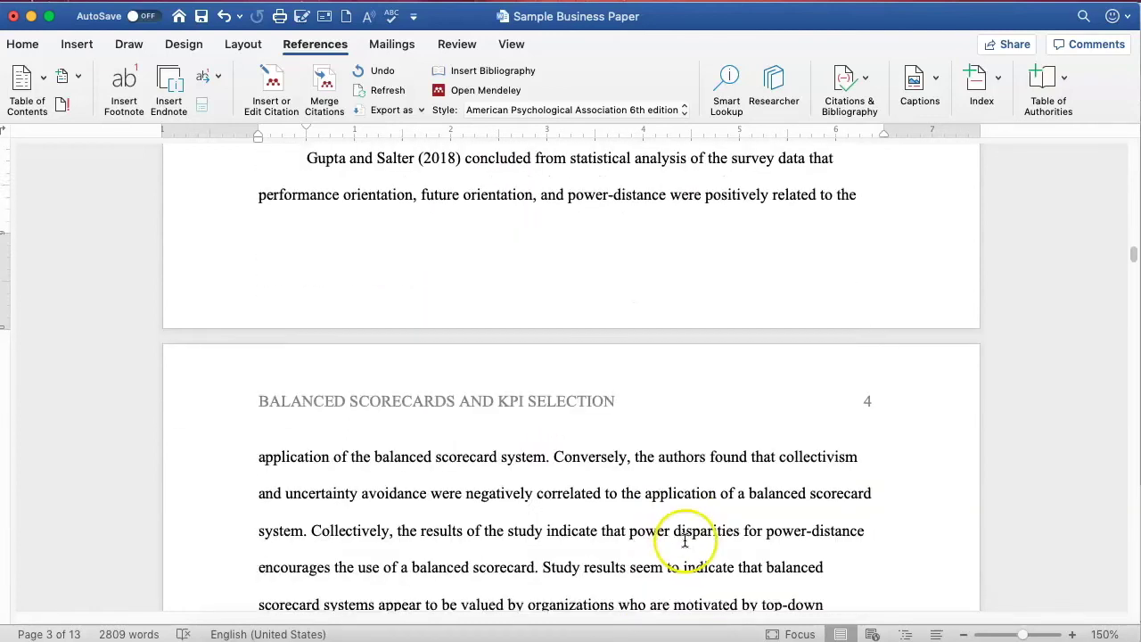
scroll(685, 539, "down", 5)
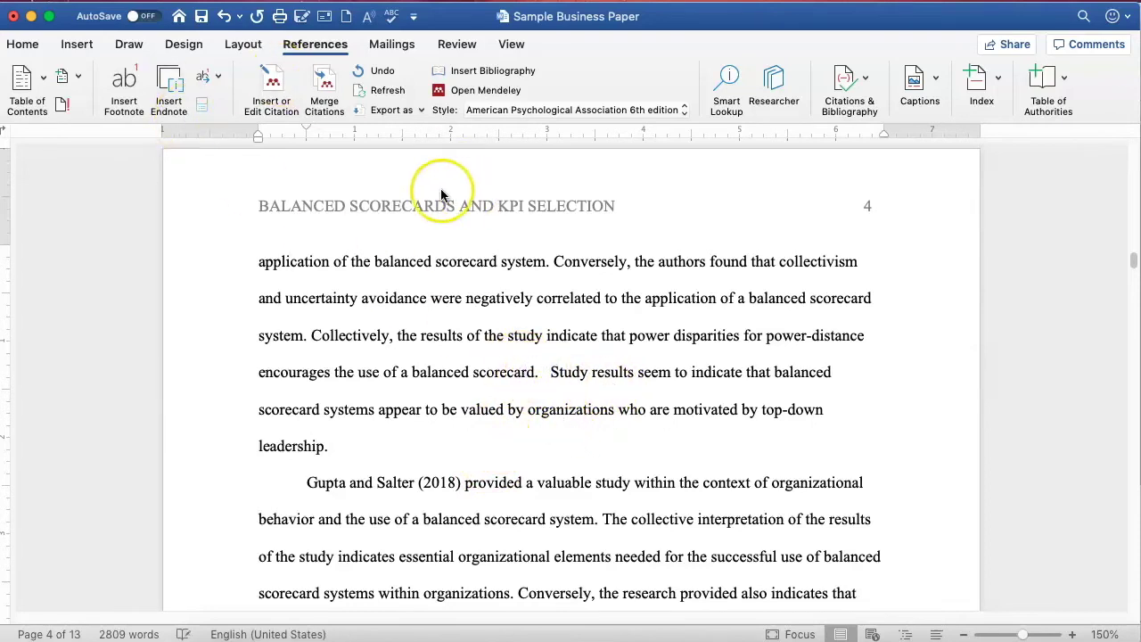
left_click(275, 87)
left_click(852, 82)
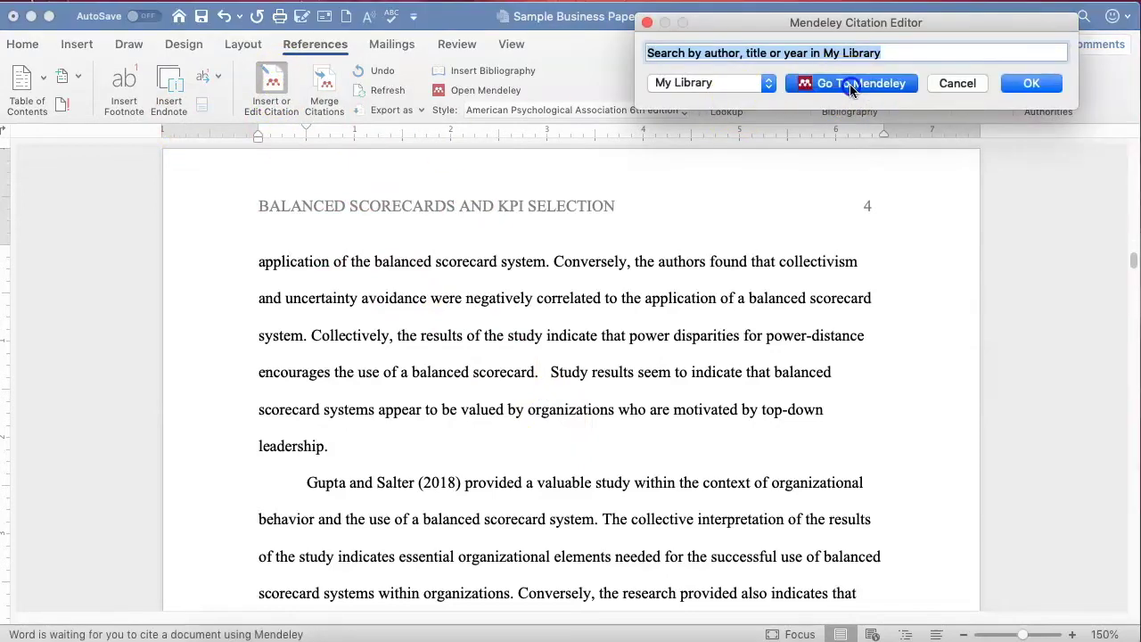
left_click(511, 172)
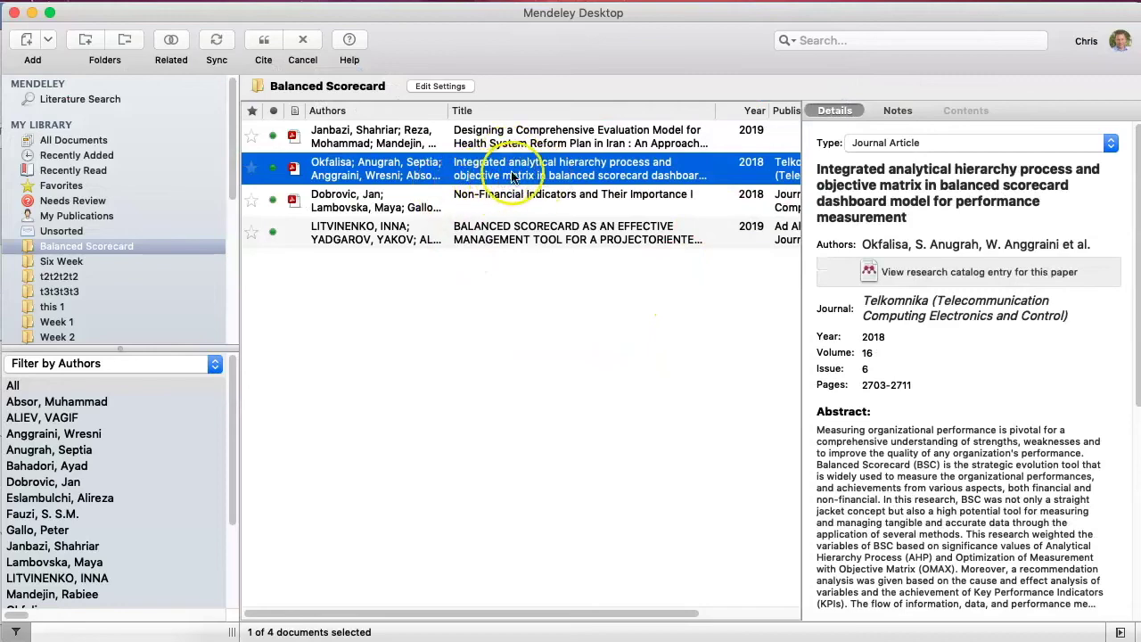
left_click(263, 51)
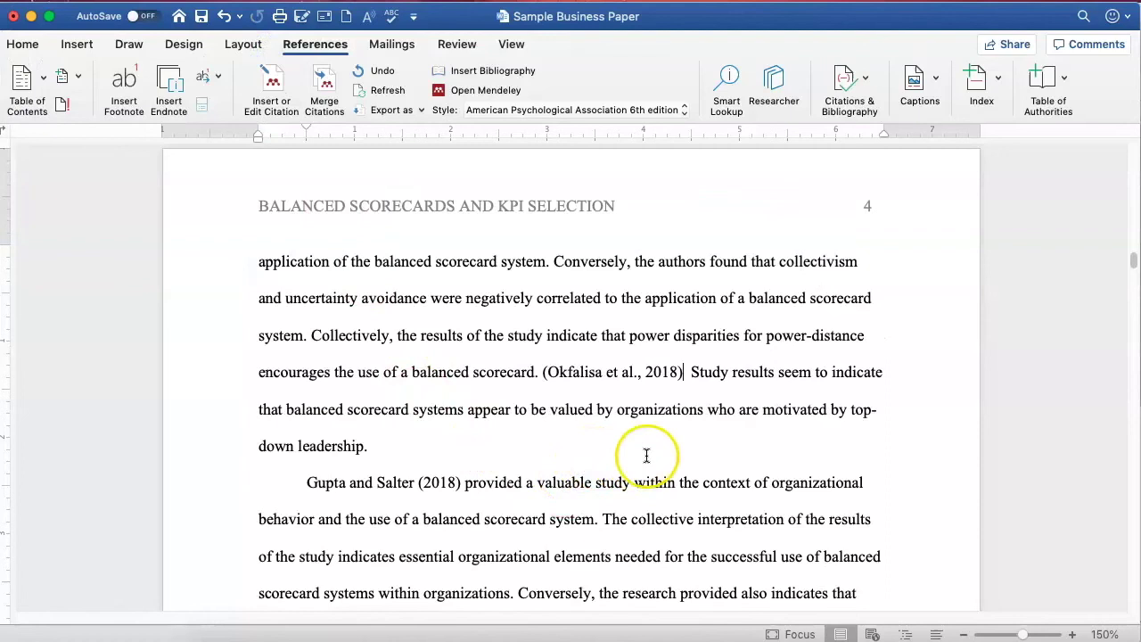
Step: Cite "Non-Financial Indicators and Their Importance I" from Mendeley after "scorecard systems within organizations." and examine the inserted citation
scroll(693, 490, "down", 4)
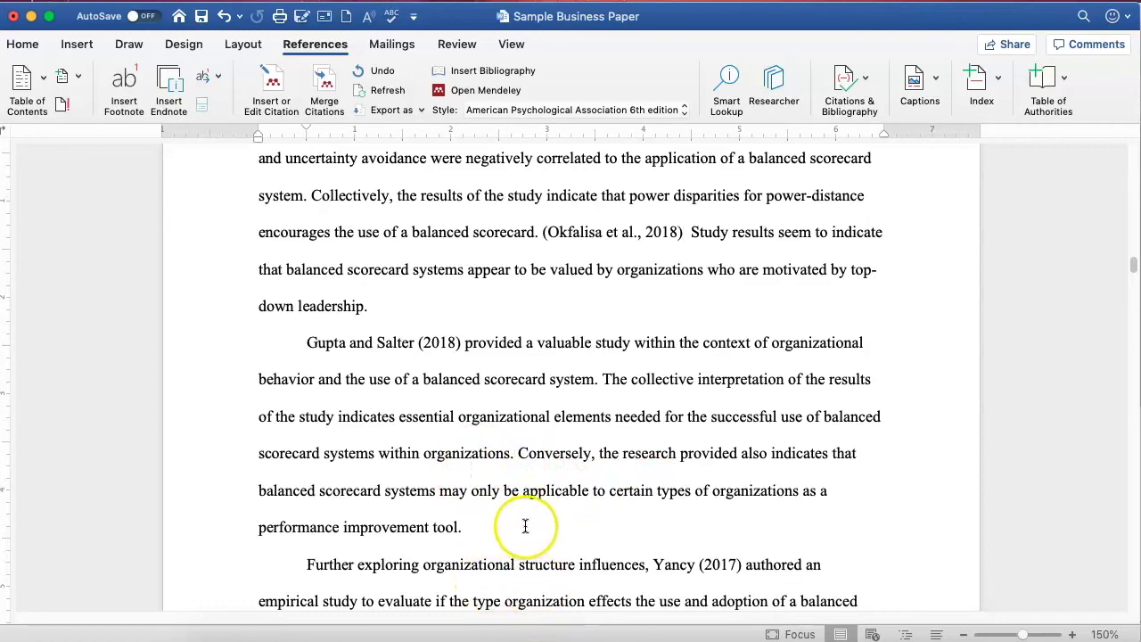
left_click(270, 92)
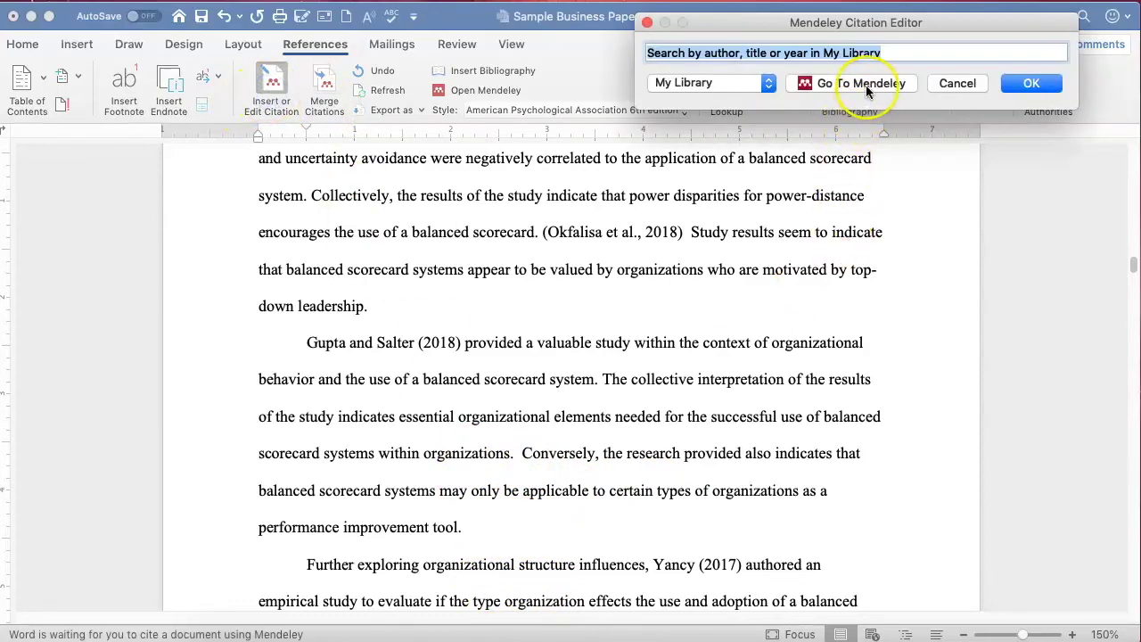
left_click(865, 85)
left_click(450, 211)
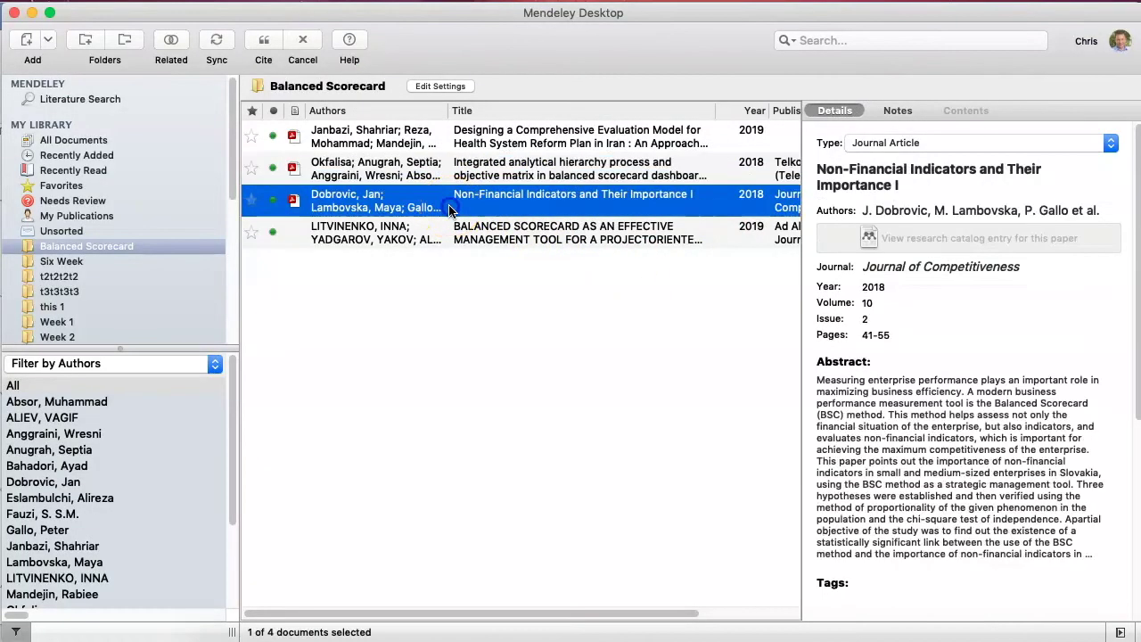
left_click(263, 49)
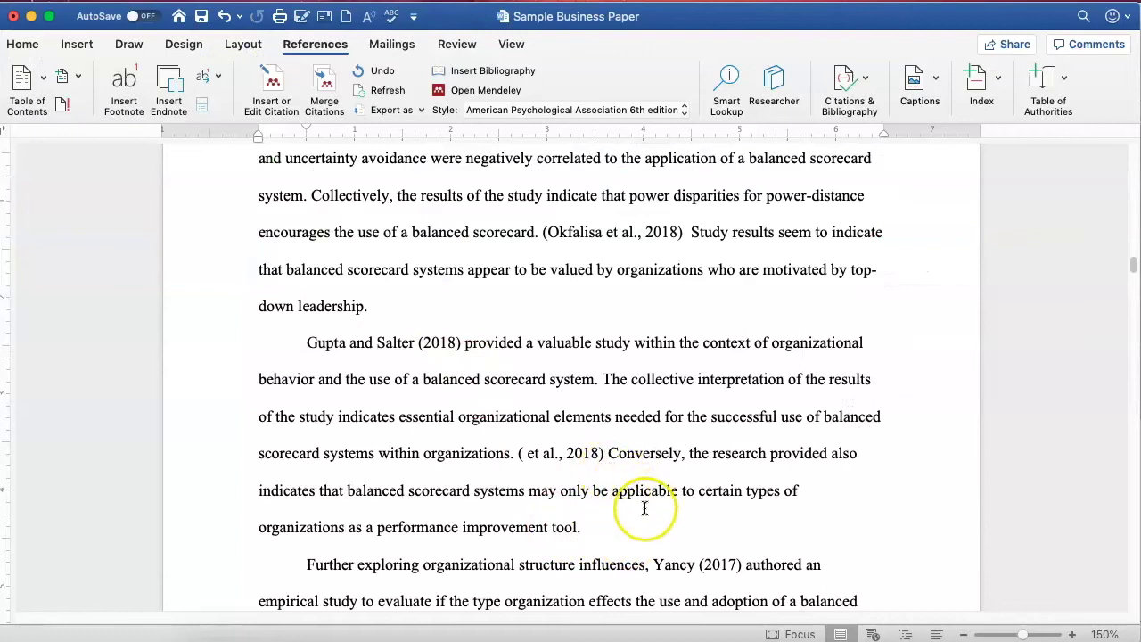
scroll(674, 509, "down", 2)
scroll(675, 509, "down", 1)
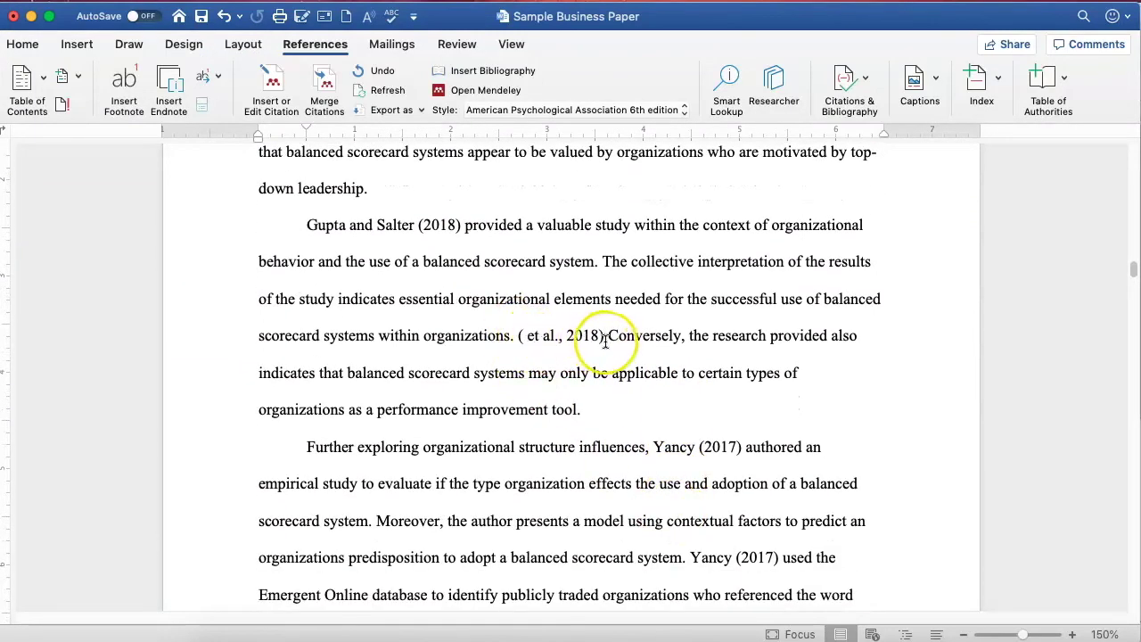
left_click_drag(518, 340, 606, 336)
Step: Cite the integrated analytical hierarchy process article from Mendeley after "within public filings." in the paragraph on organizational structure influences
left_click(597, 409)
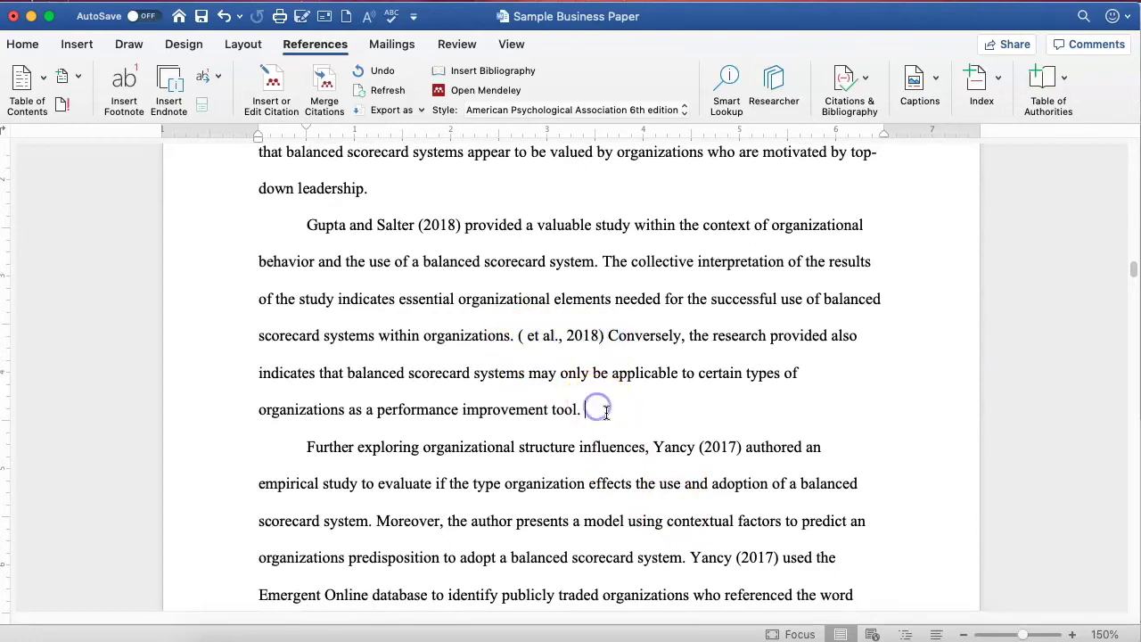
scroll(605, 416, "up", 1)
scroll(618, 443, "down", 2)
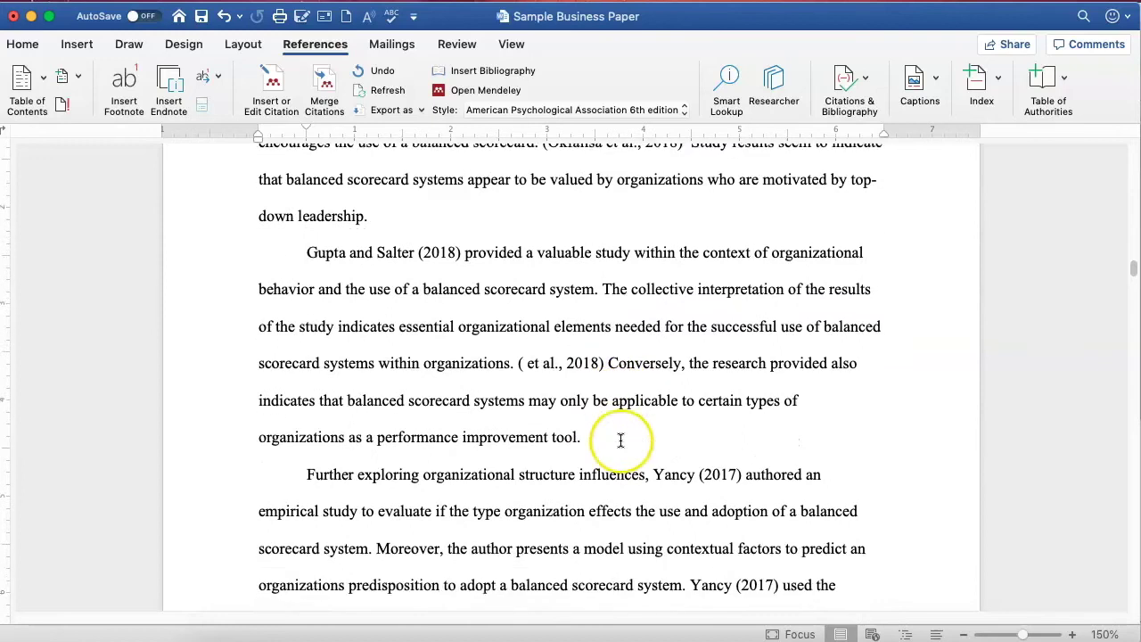
scroll(621, 443, "down", 4)
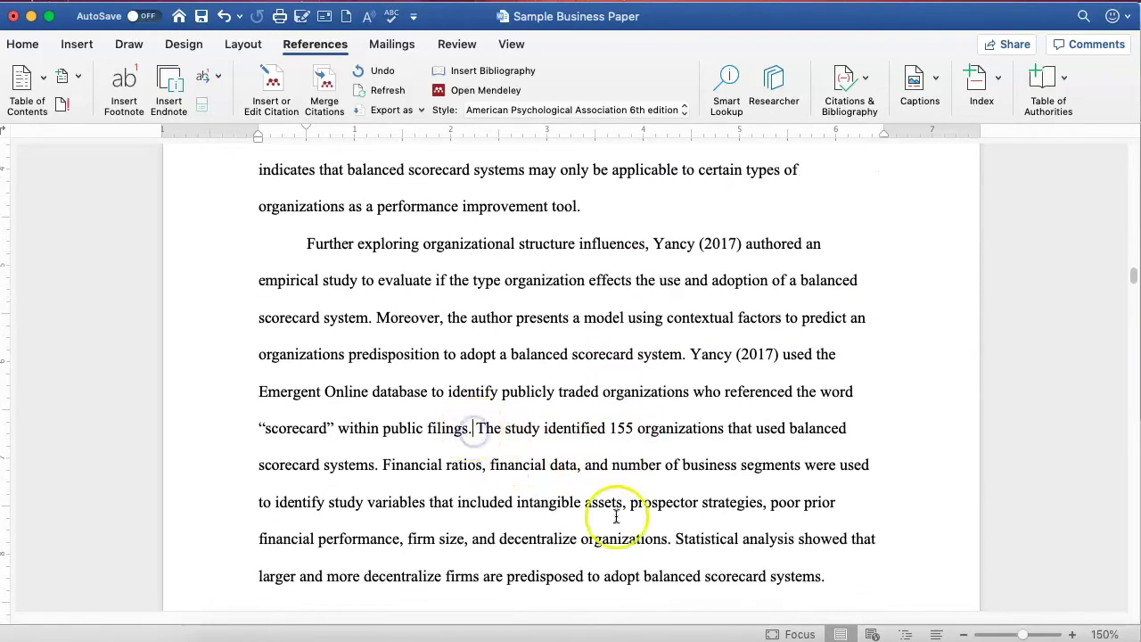
left_click(470, 434)
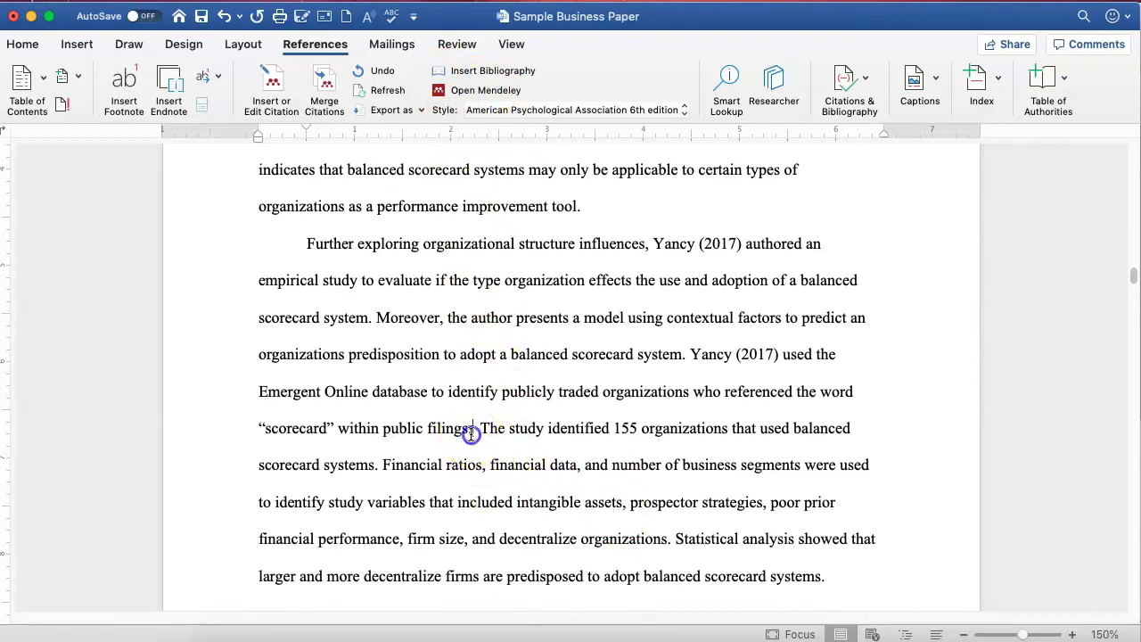
left_click(267, 83)
left_click(845, 86)
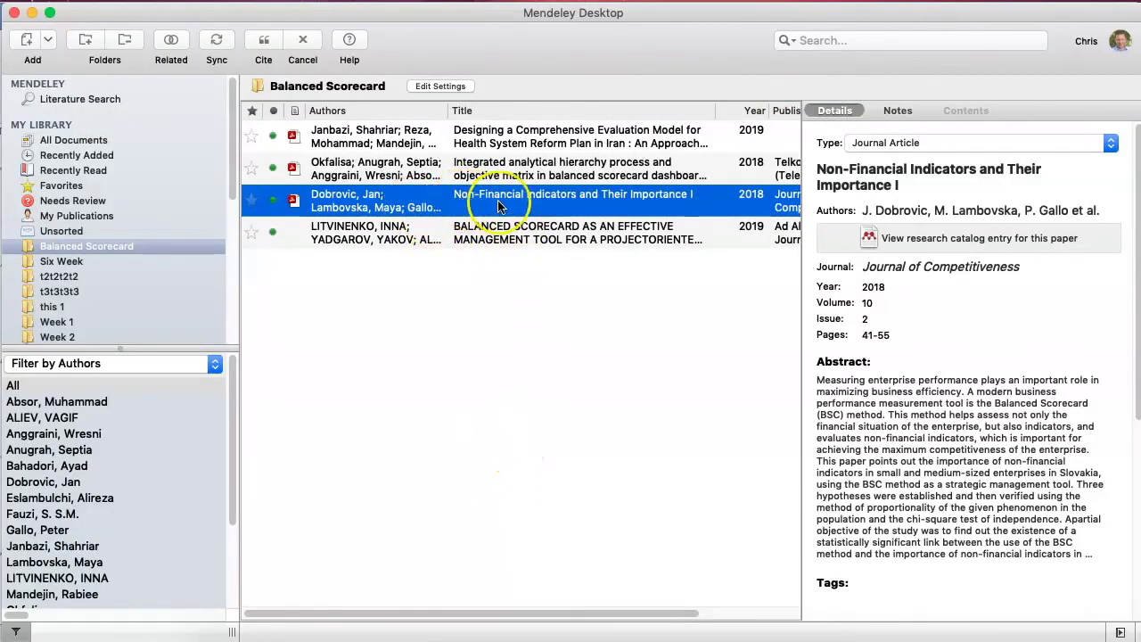
left_click(535, 177)
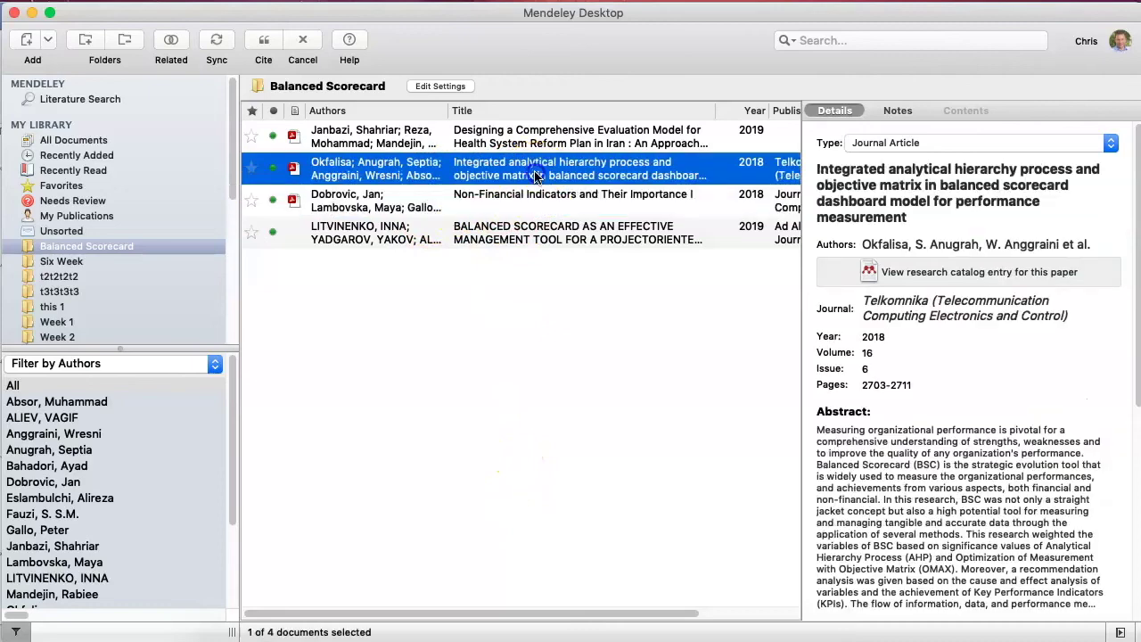
left_click(259, 46)
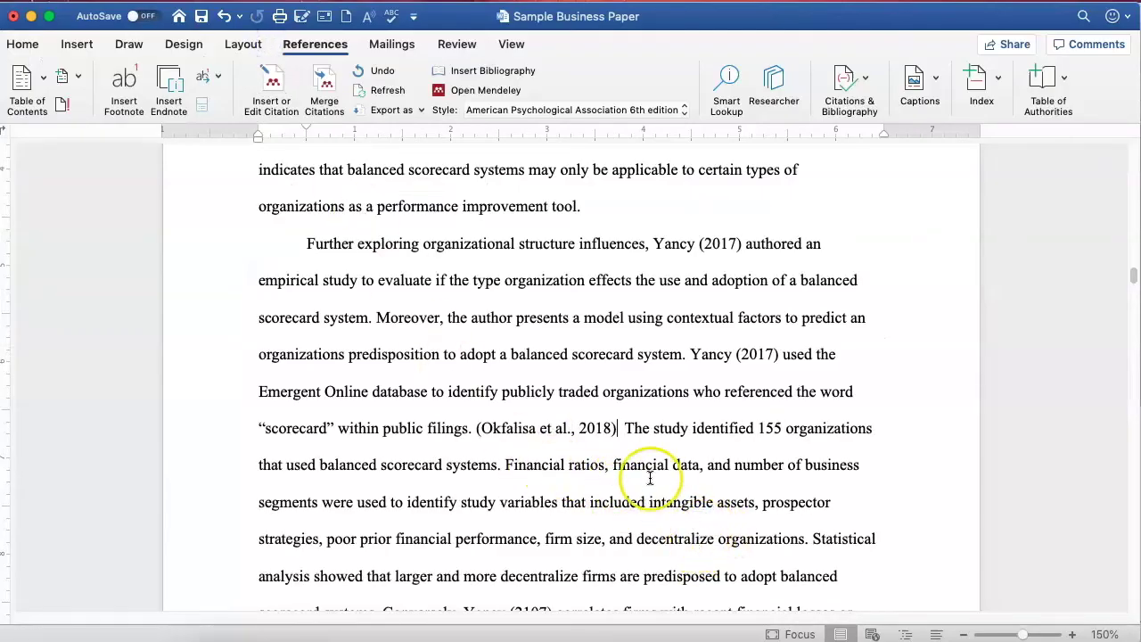
Step: Cite the 2019 article on the balanced scorecard as an effective management tool after "executive compensation and organizational performance." on page 5
scroll(619, 469, "down", 2)
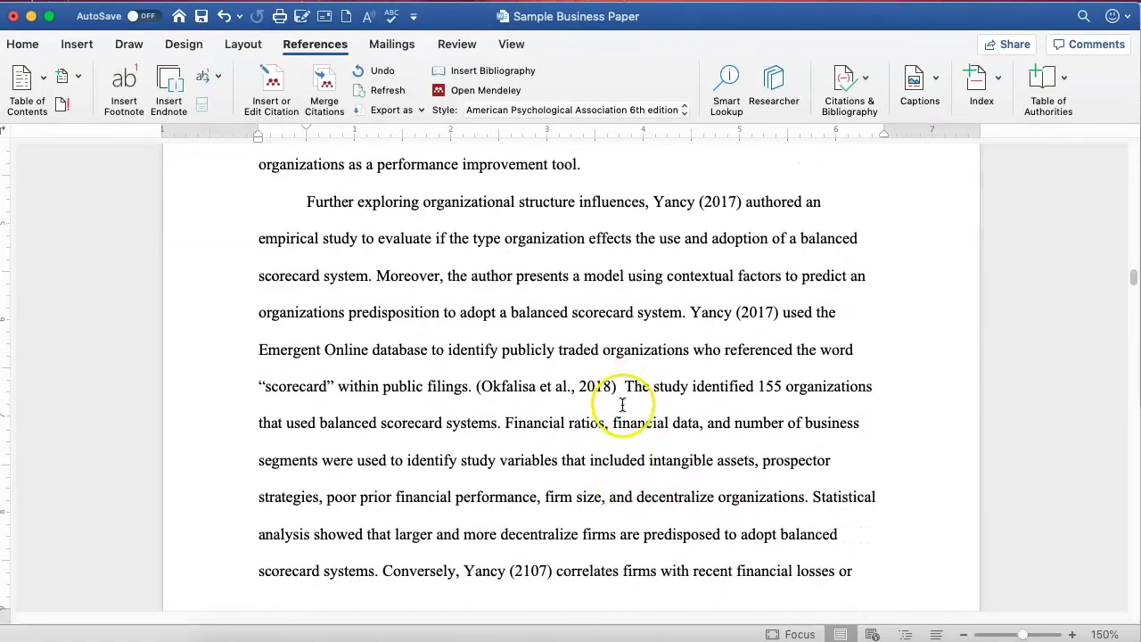
scroll(624, 419, "down", 7)
scroll(650, 445, "down", 8)
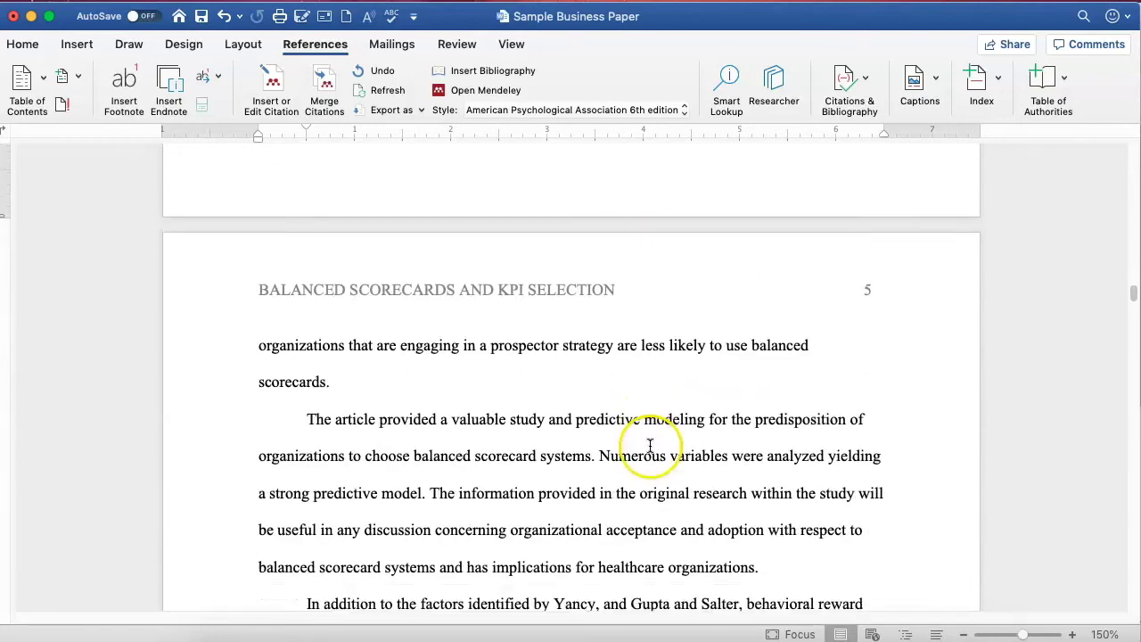
scroll(647, 452, "down", 1)
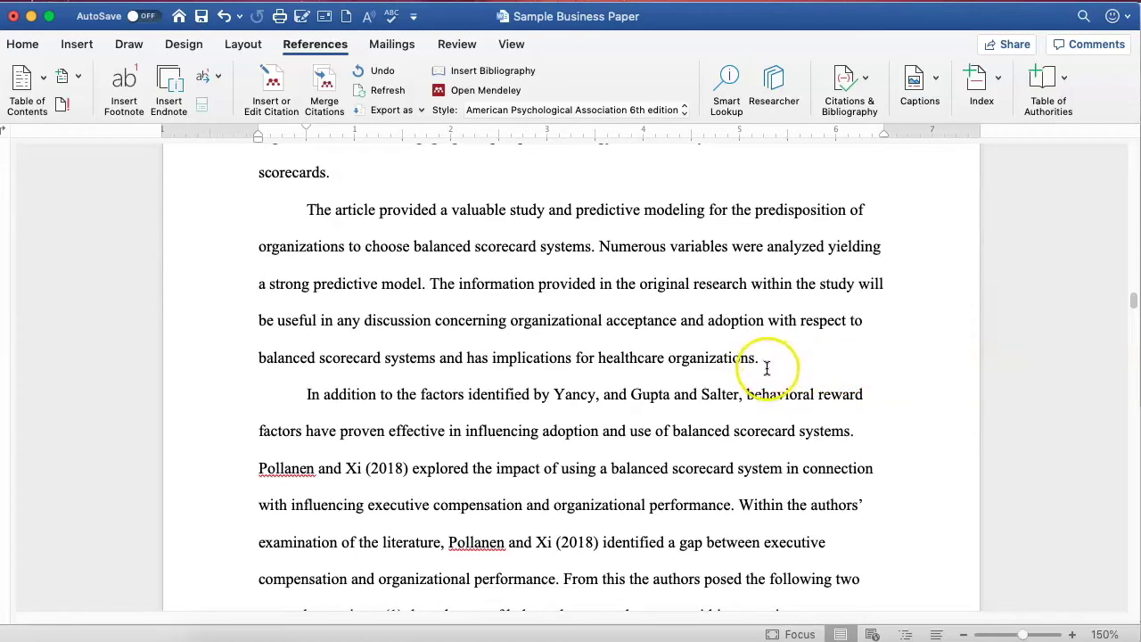
left_click(734, 506)
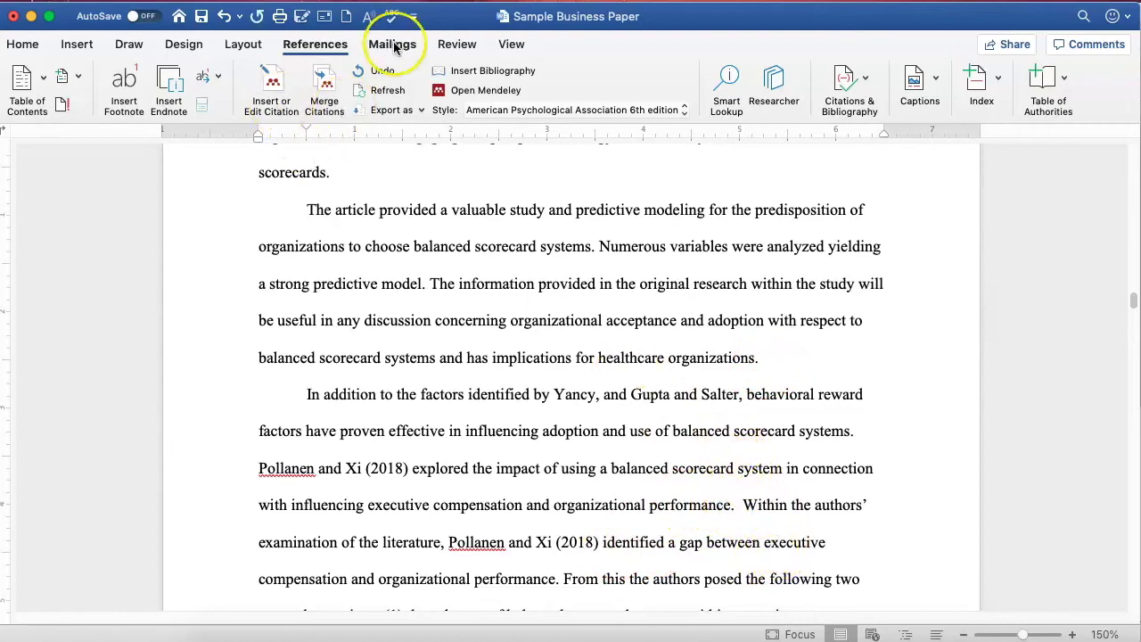
left_click(271, 100)
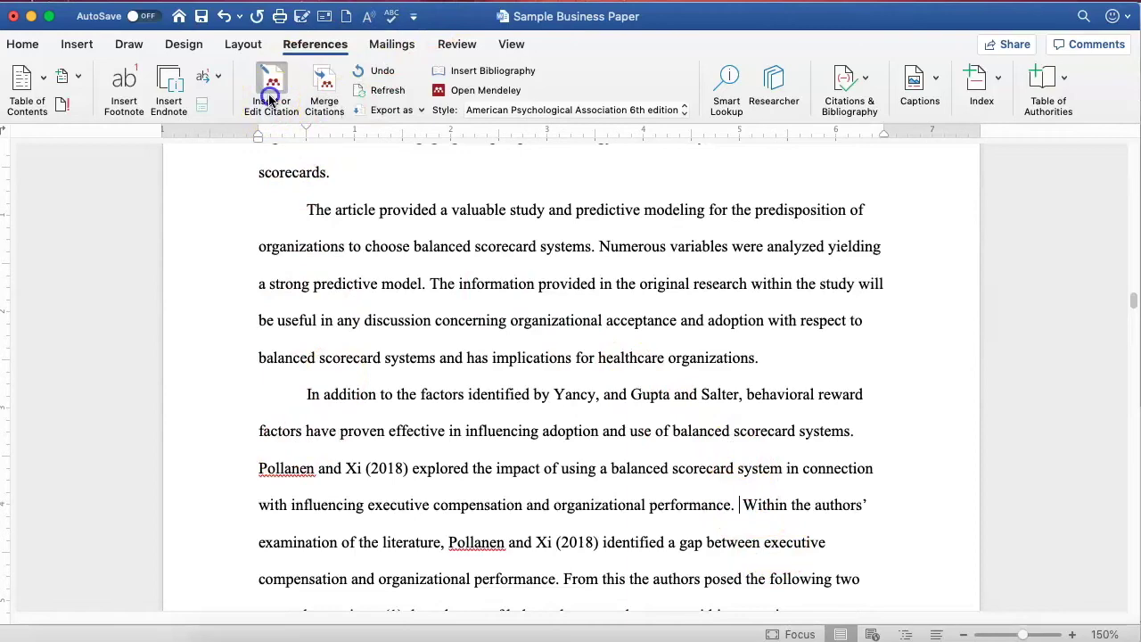
left_click(879, 83)
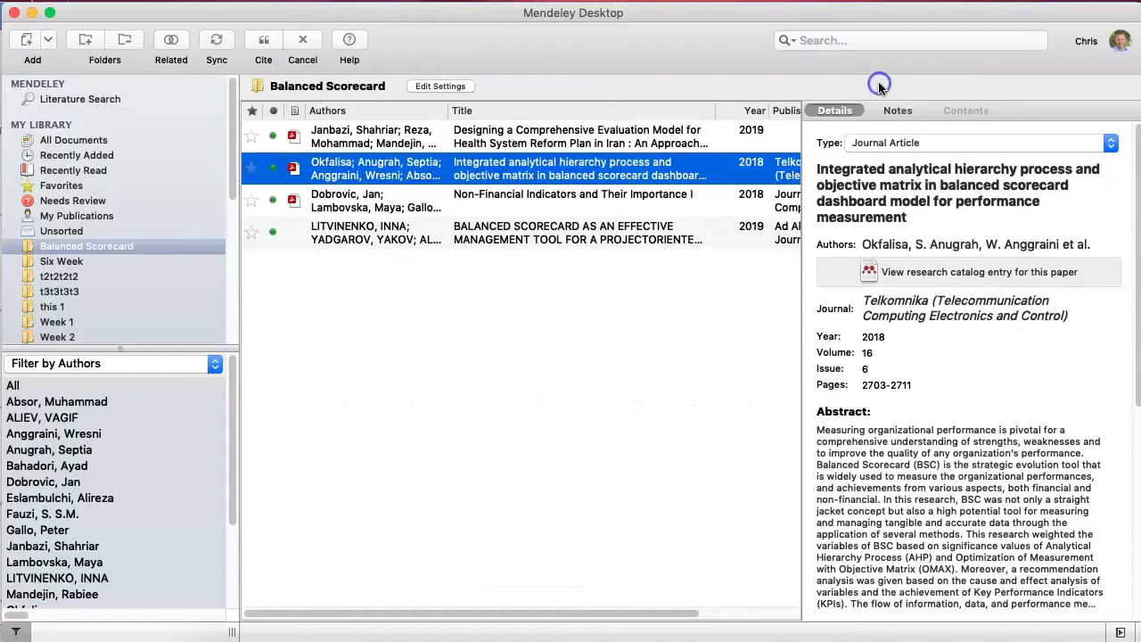
left_click(550, 243)
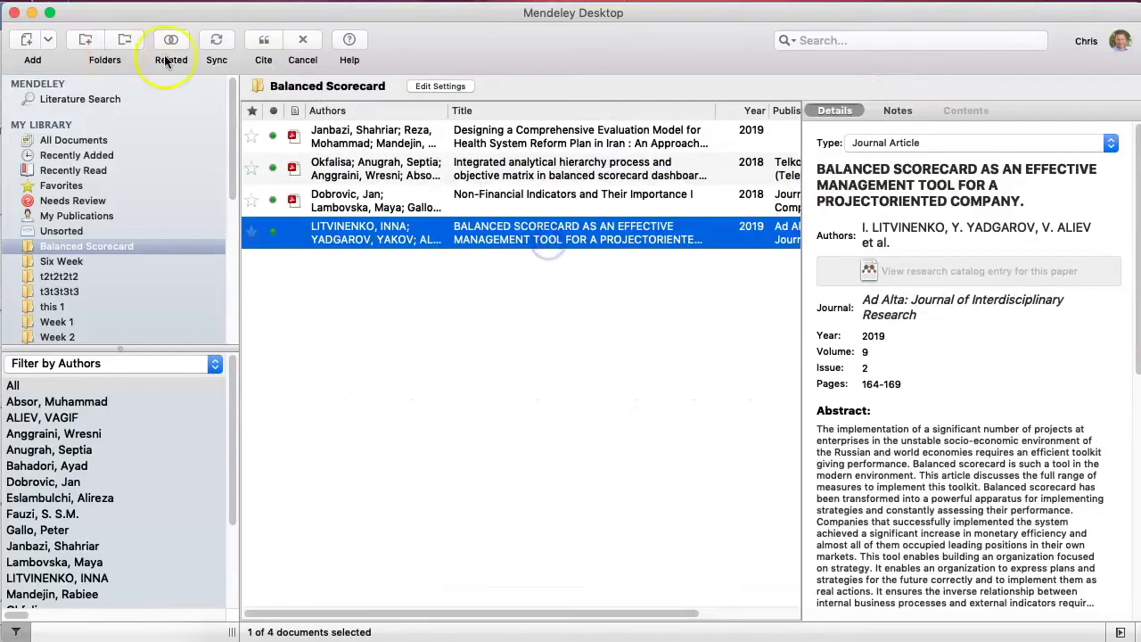
left_click(279, 40)
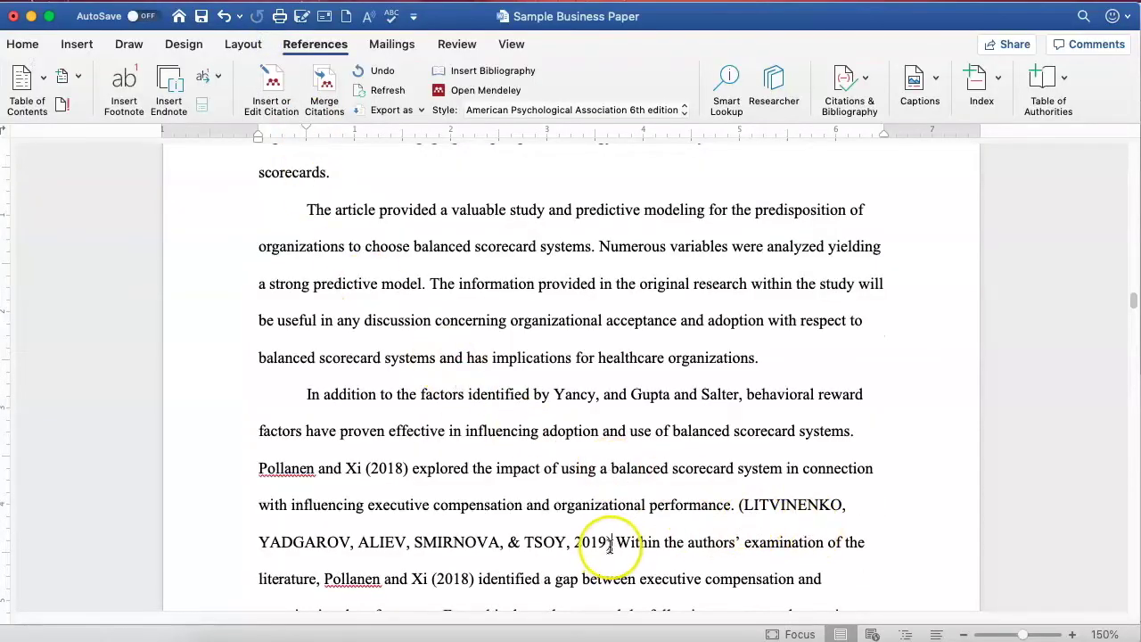
Step: Try to apply Capitalize Each Word to part of the first author's surname in the 2019 citation
left_click_drag(751, 507, 781, 510)
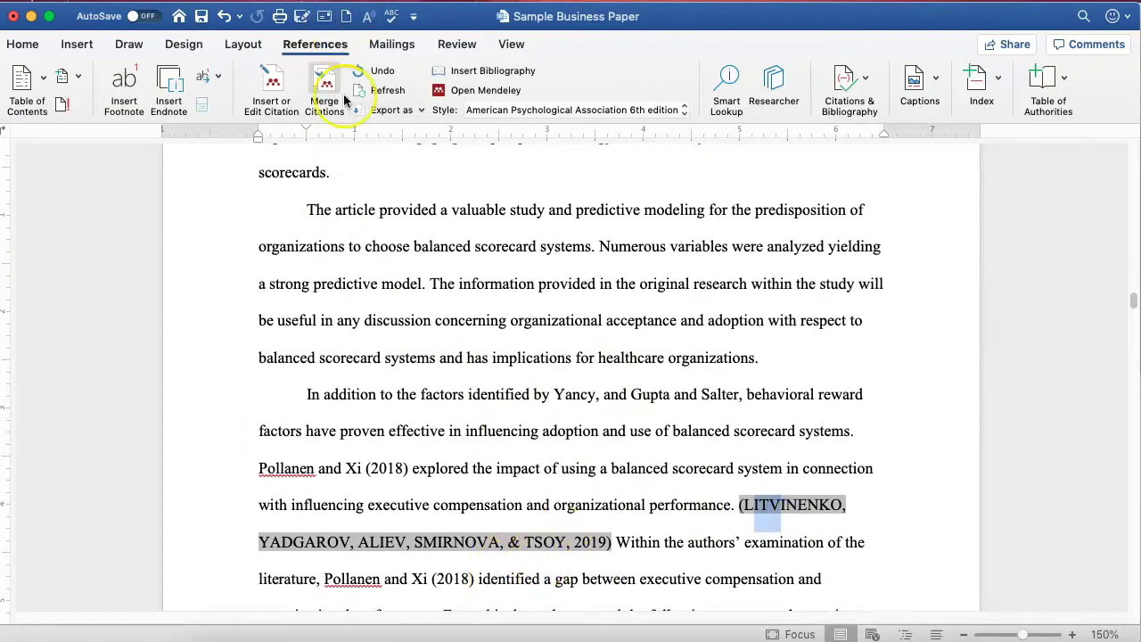
left_click(27, 46)
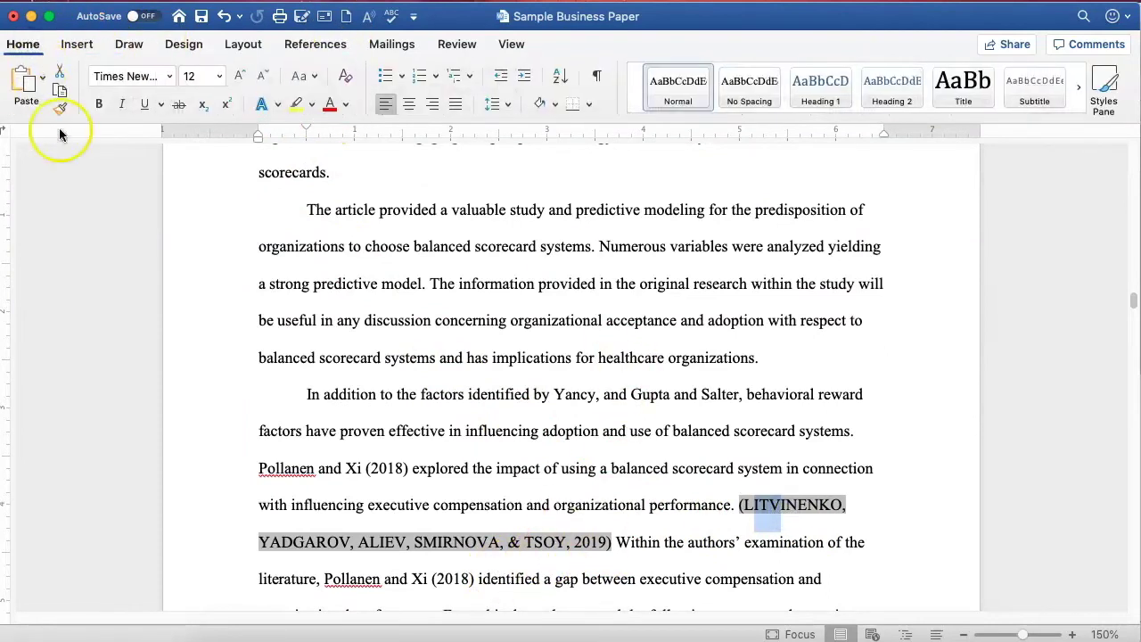
left_click(302, 75)
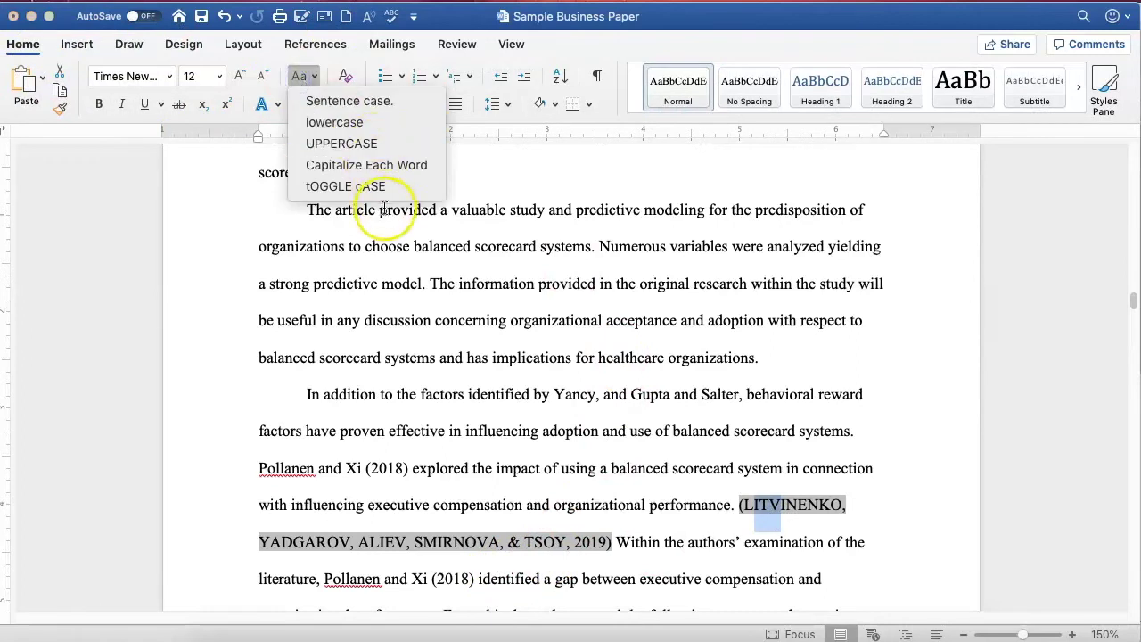
left_click(421, 165)
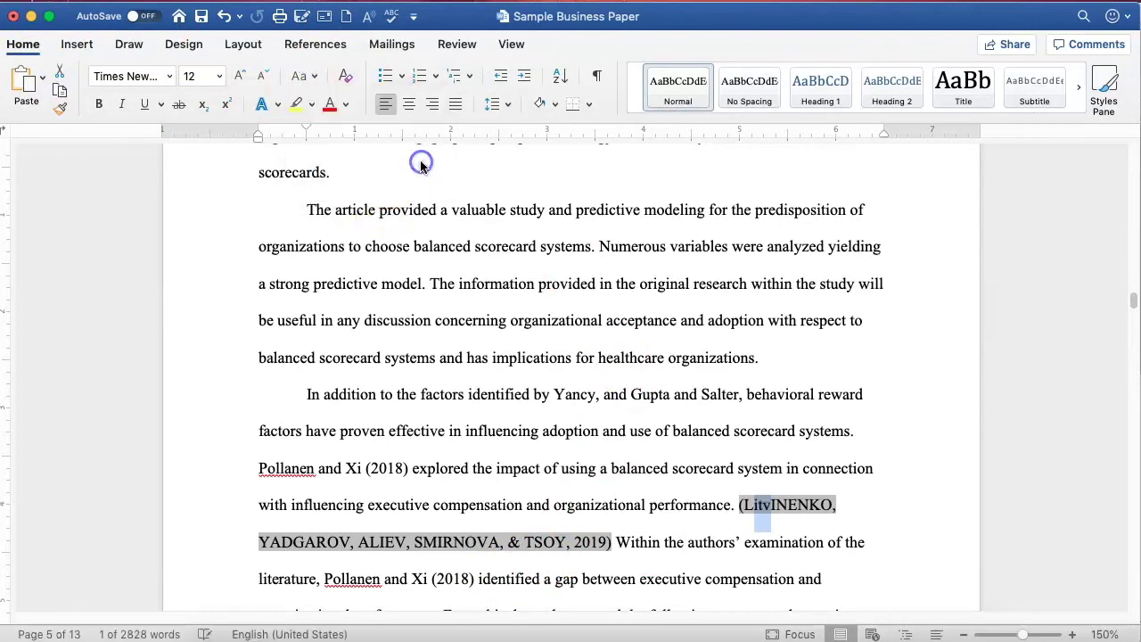
Step: Convert the first author's surname in the 2019 citation on page 5 to lowercase and apply Capitalize Each Word
double_click(824, 507)
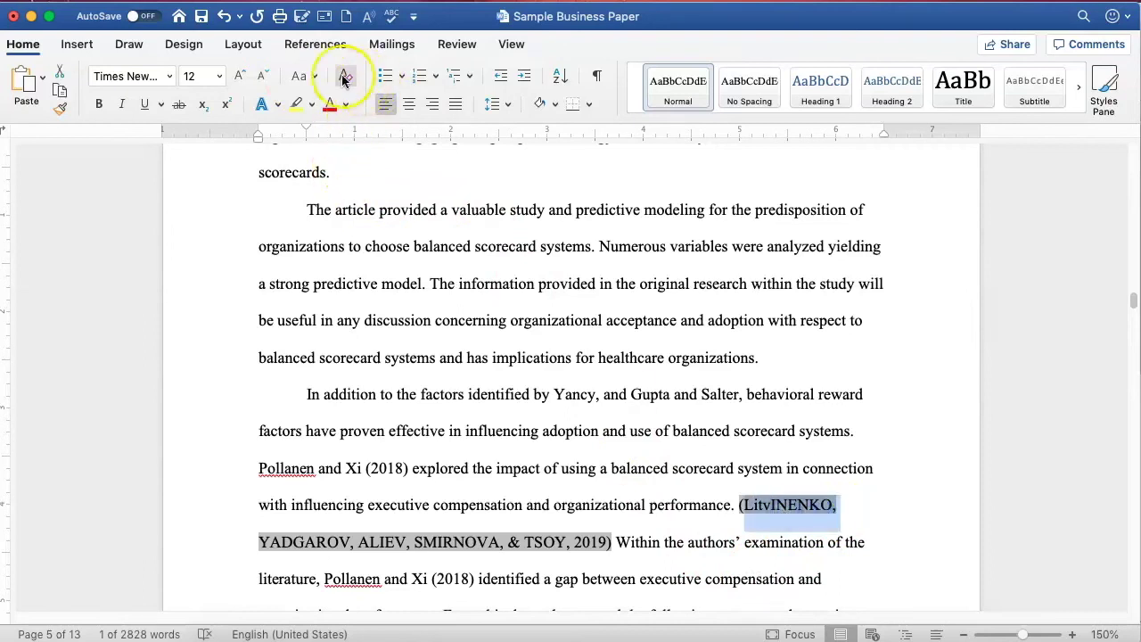
left_click(306, 76)
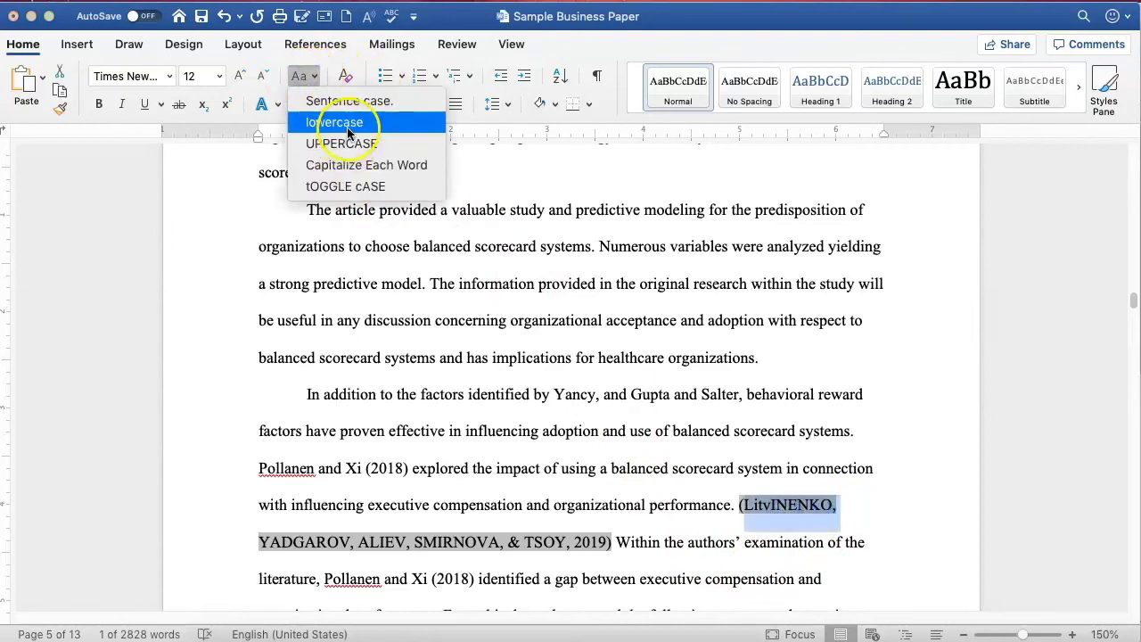
left_click(339, 122)
left_click(303, 76)
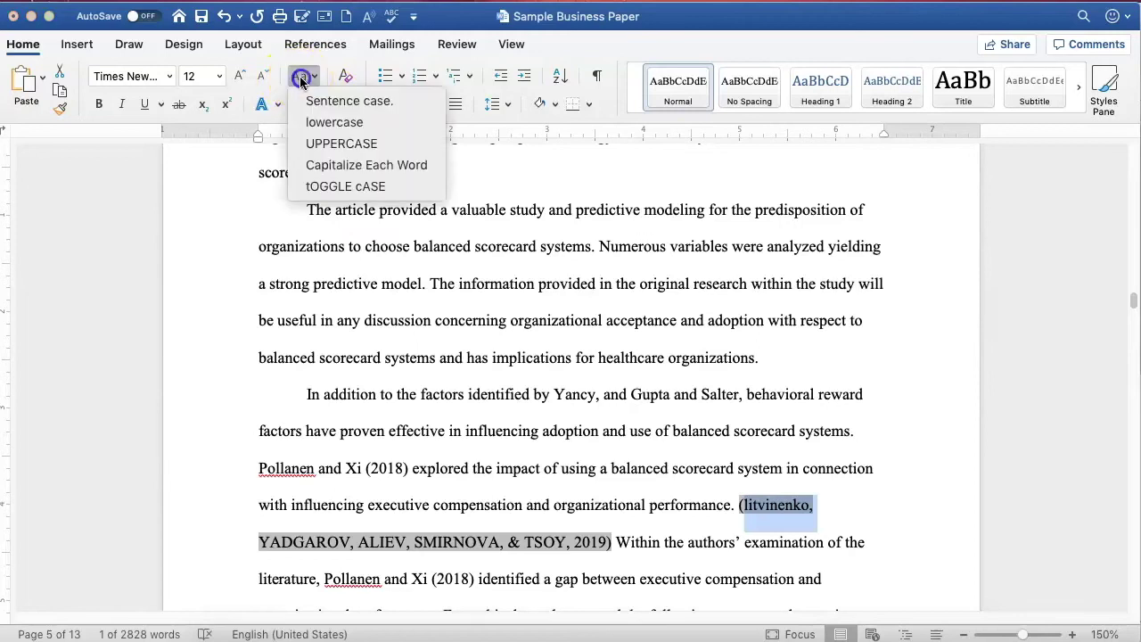
left_click(369, 165)
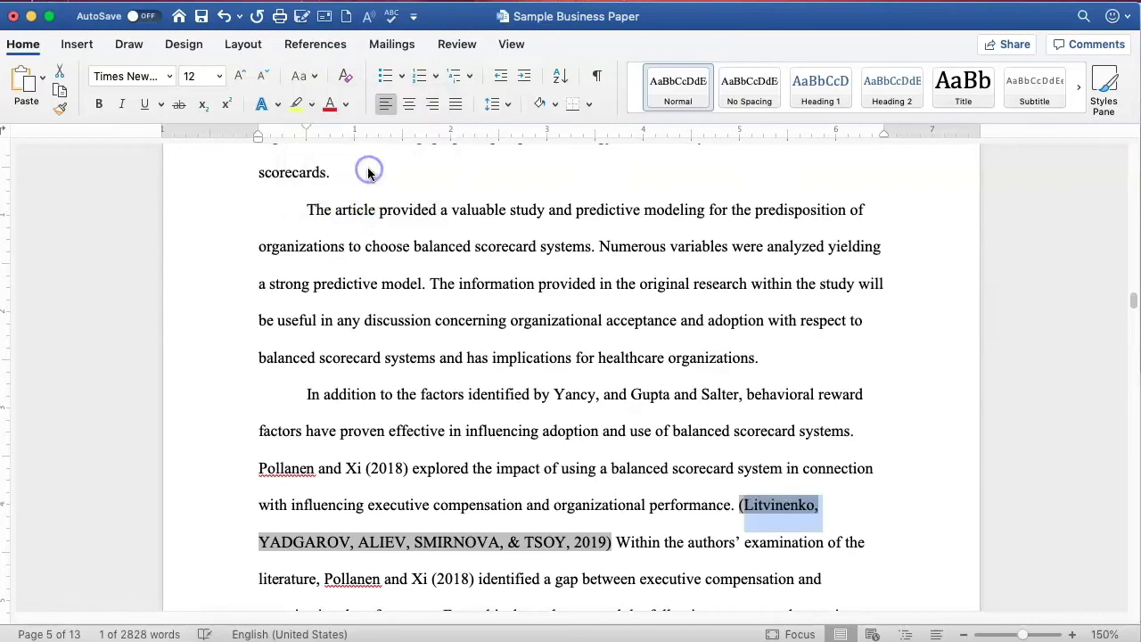
left_click(628, 516)
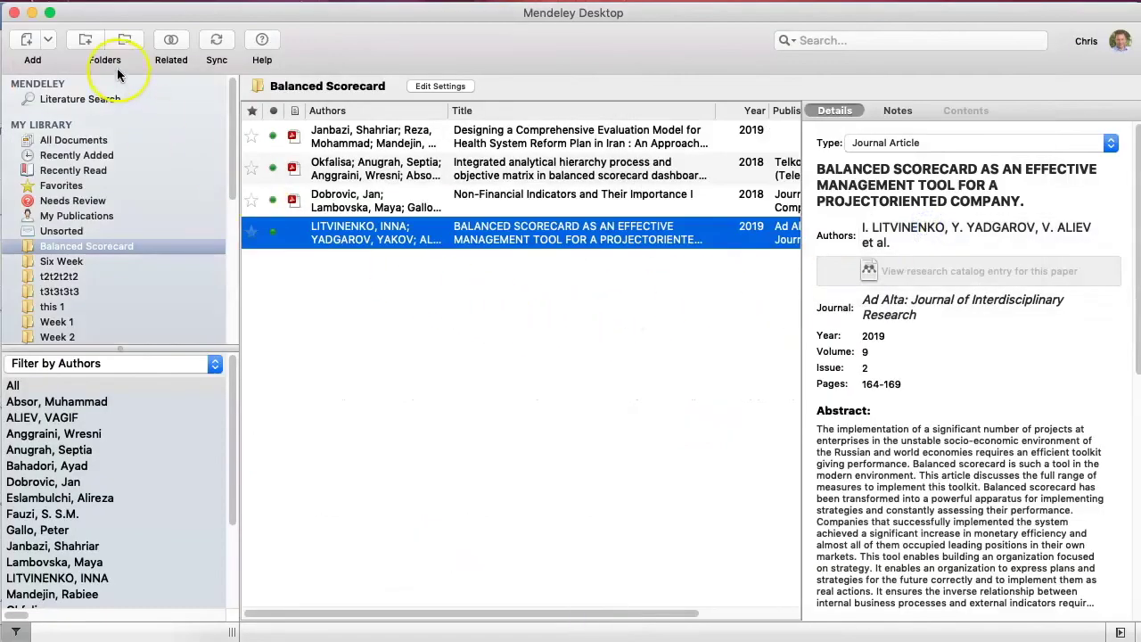
left_click(33, 13)
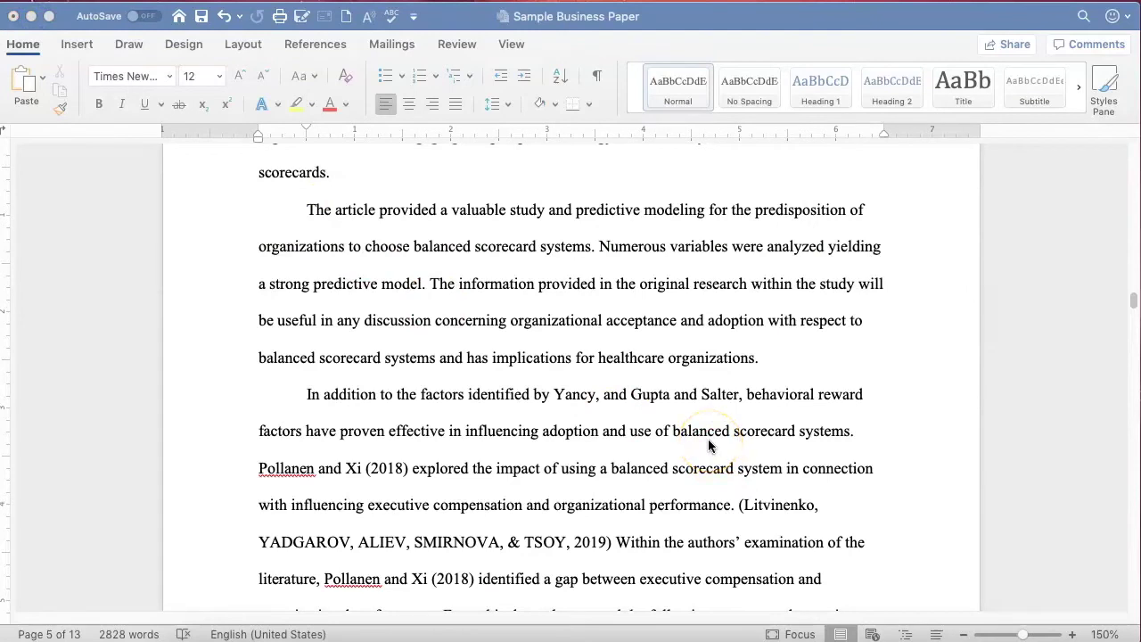
Step: Insert the Mendeley bibliography in American Psychological Association 6th edition style below the References heading on page 13 and examine its entries
scroll(757, 475, "down", 12)
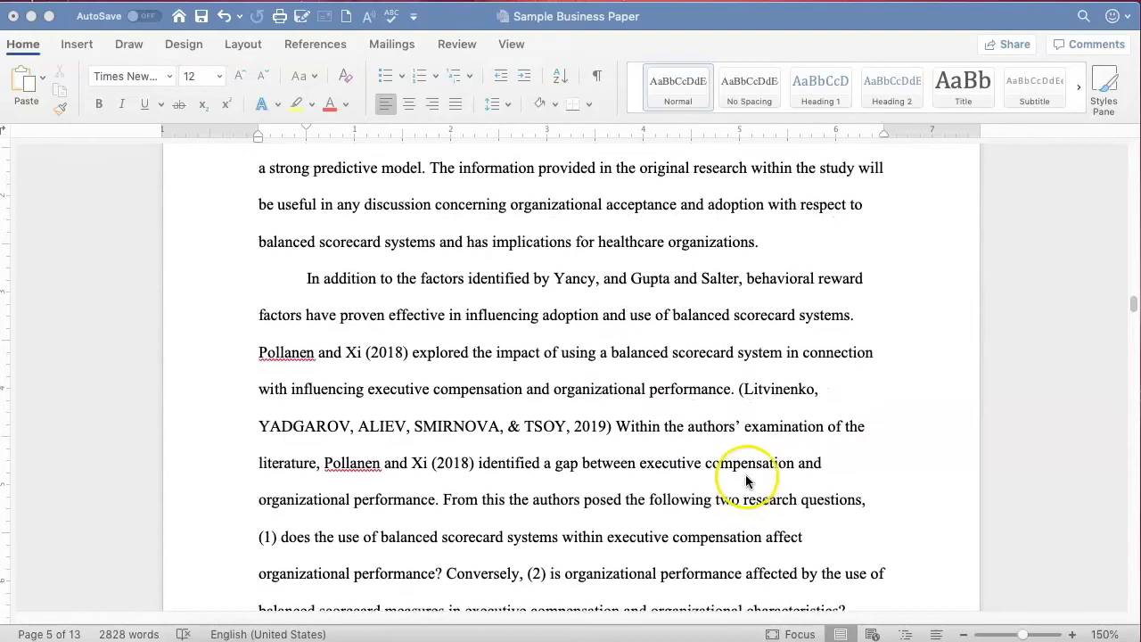
scroll(753, 473, "down", 20)
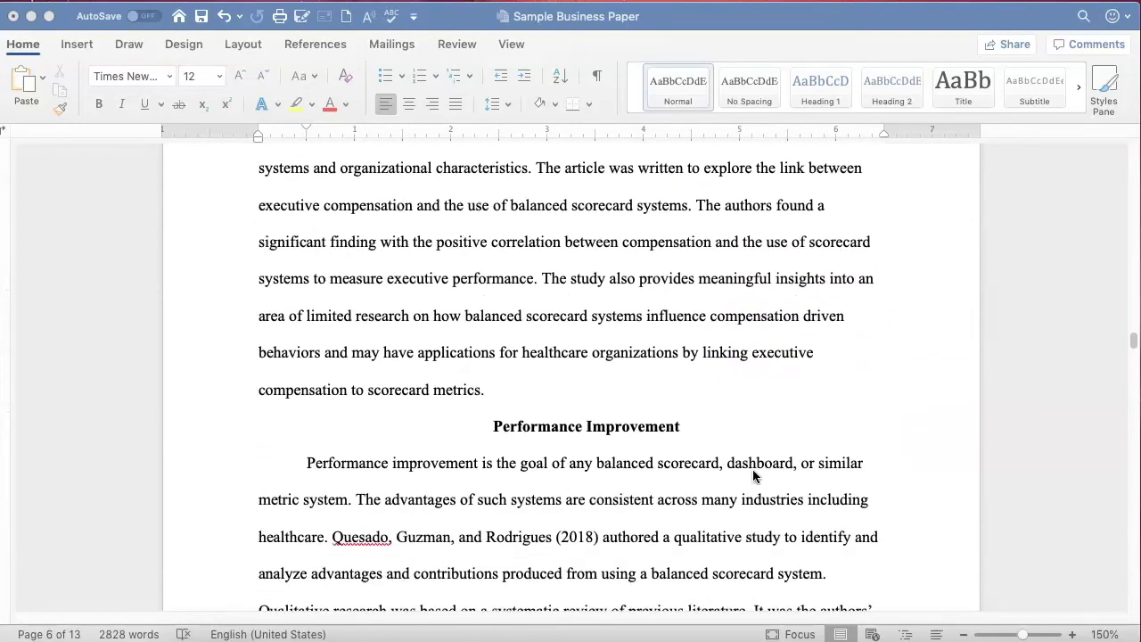
scroll(752, 475, "down", 20)
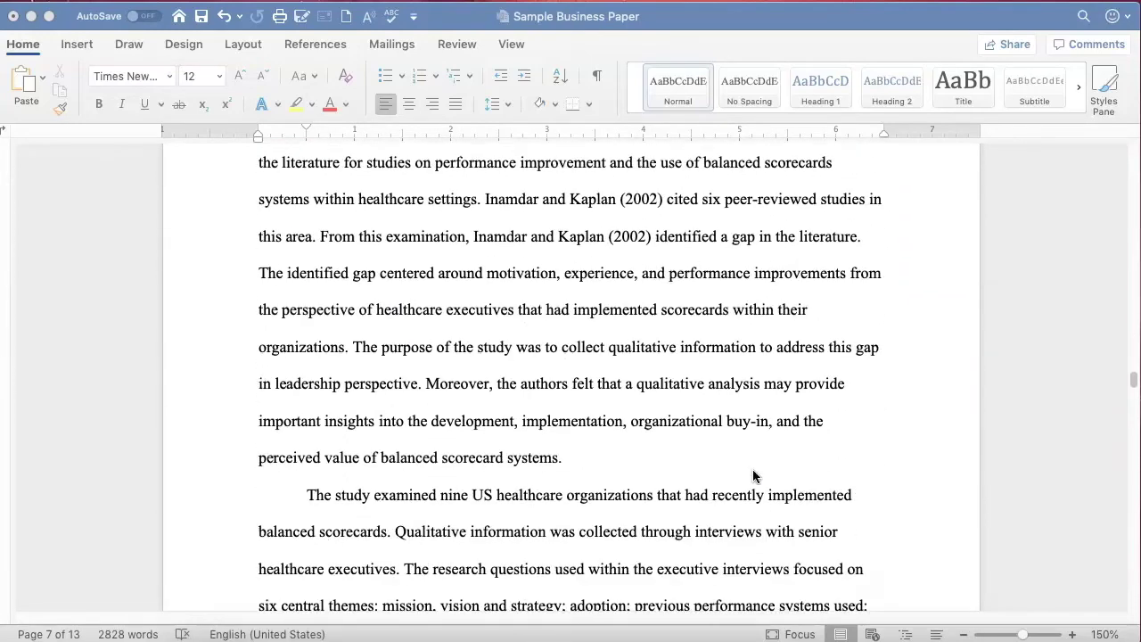
scroll(752, 475, "down", 20)
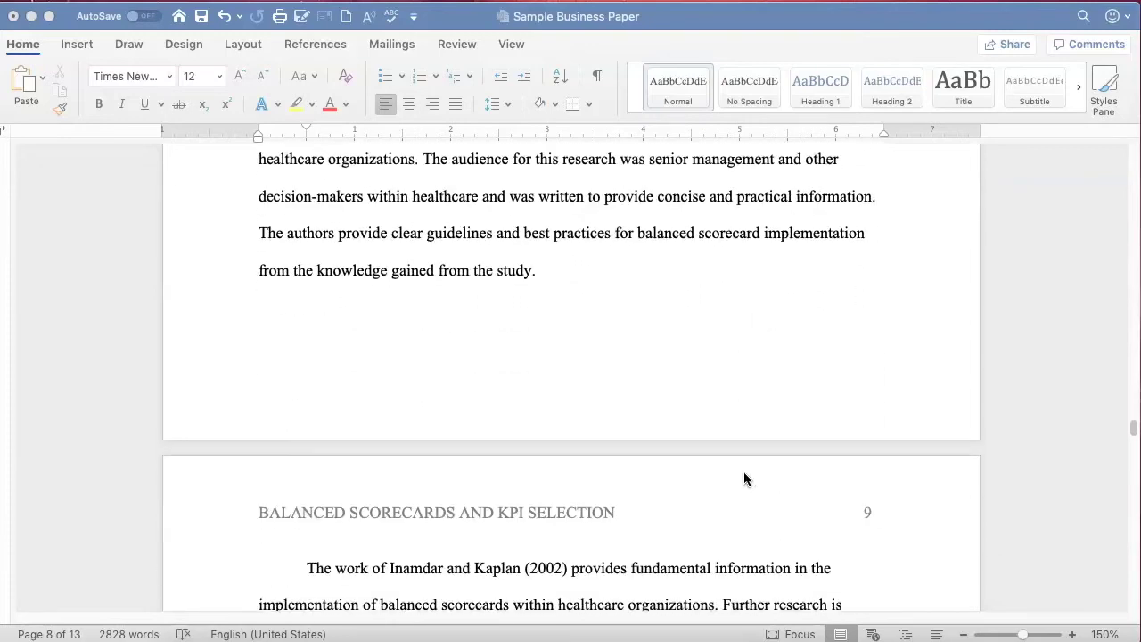
scroll(749, 473, "down", 20)
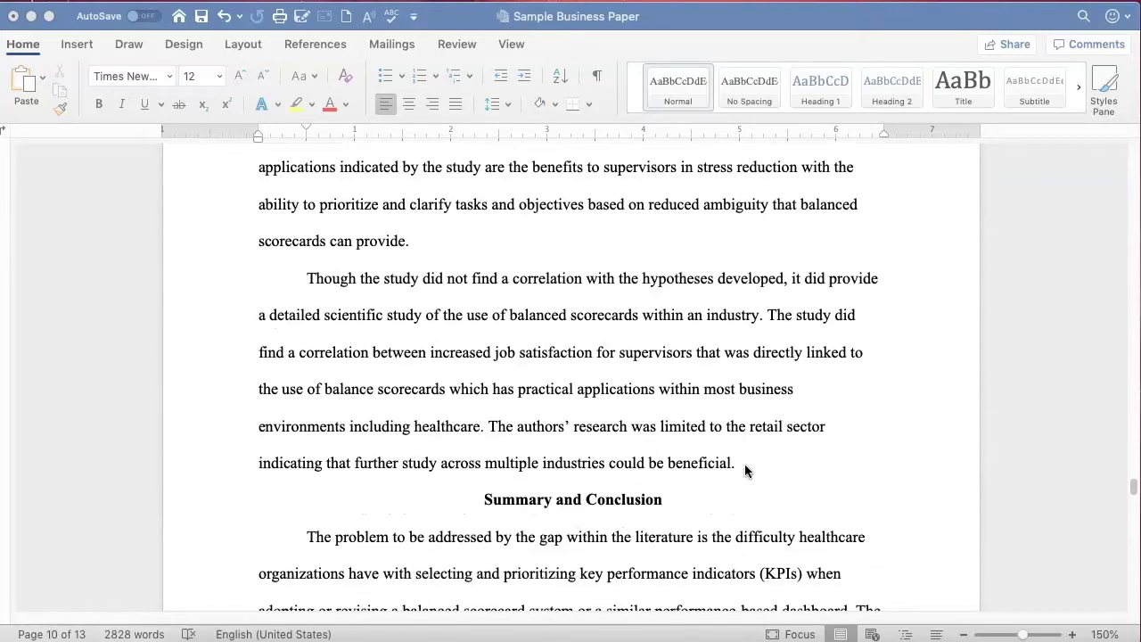
scroll(747, 469, "down", 20)
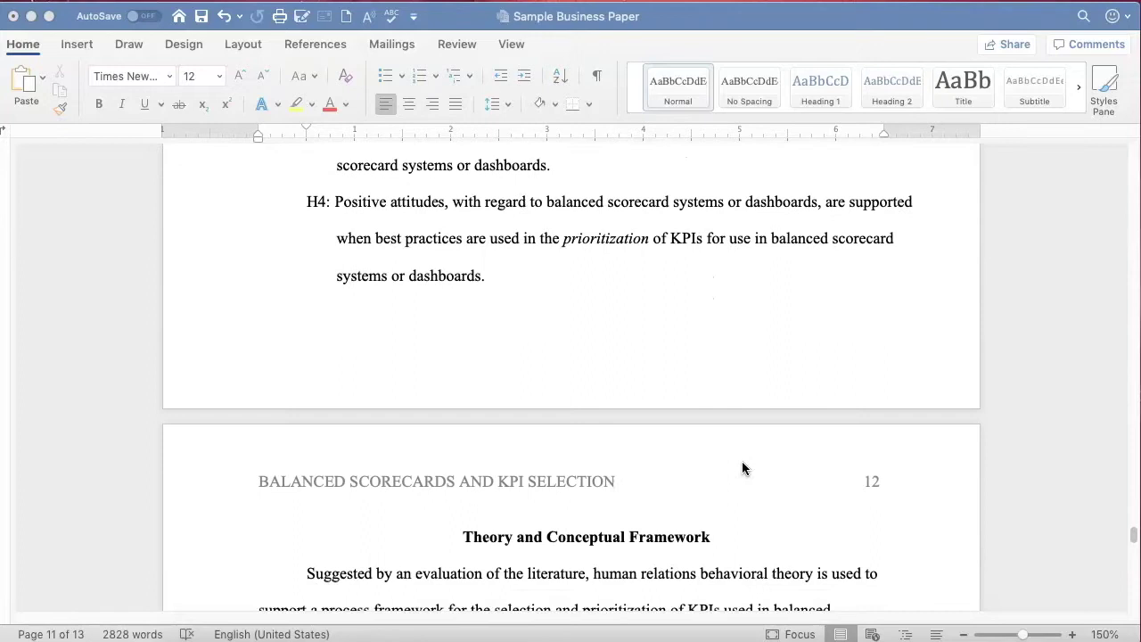
scroll(741, 468, "down", 5)
left_click(555, 357)
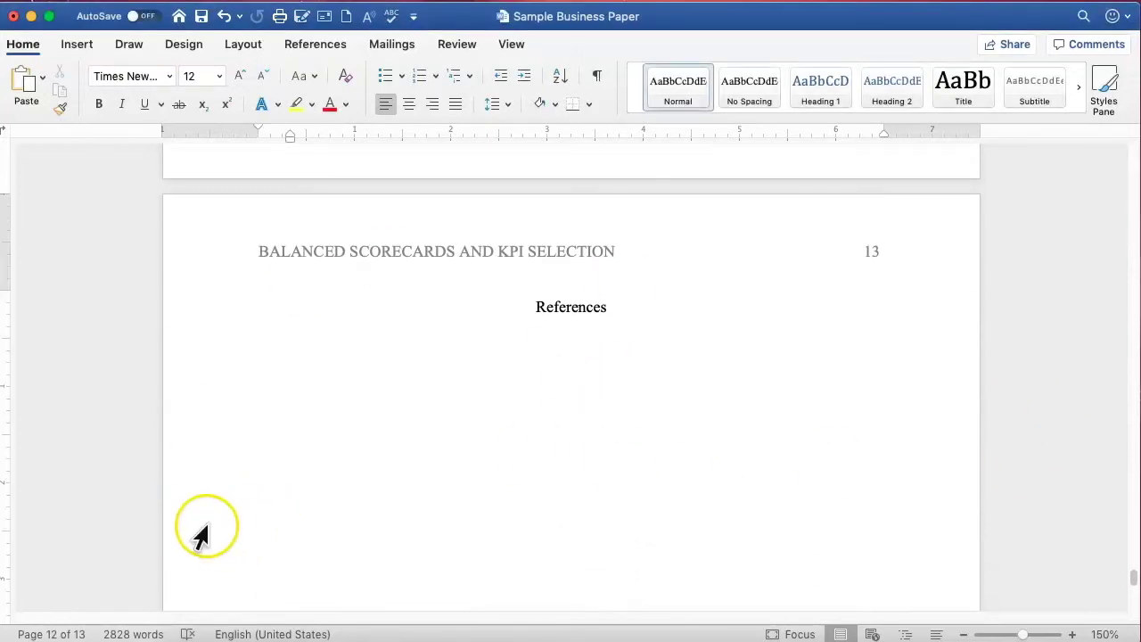
left_click(331, 47)
left_click(521, 74)
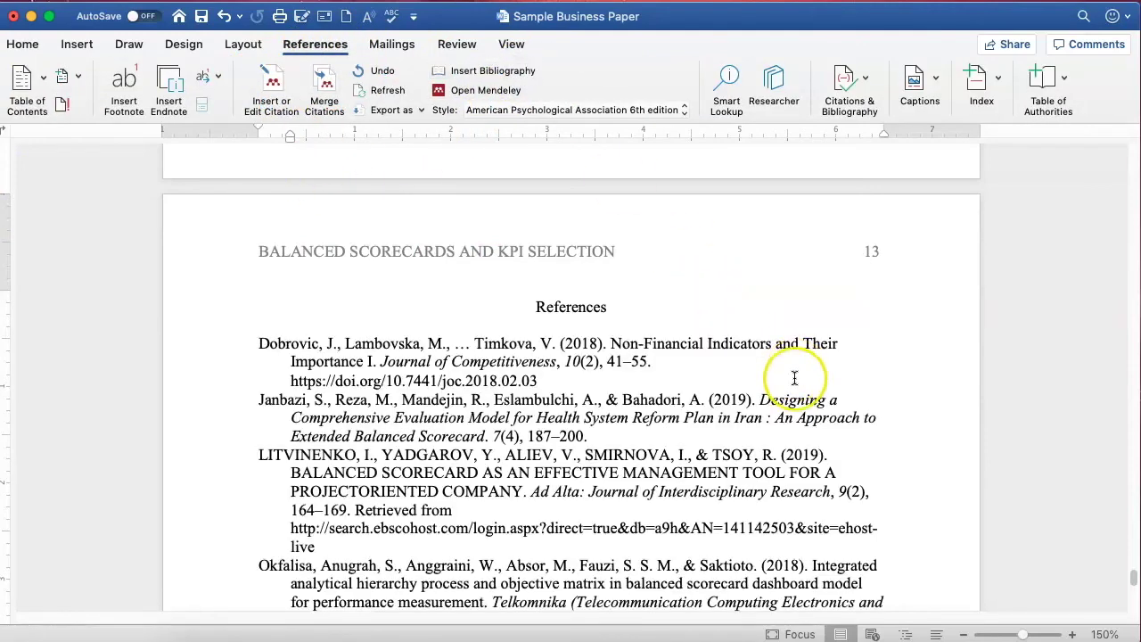
scroll(862, 417, "down", 5)
scroll(851, 357, "up", 4)
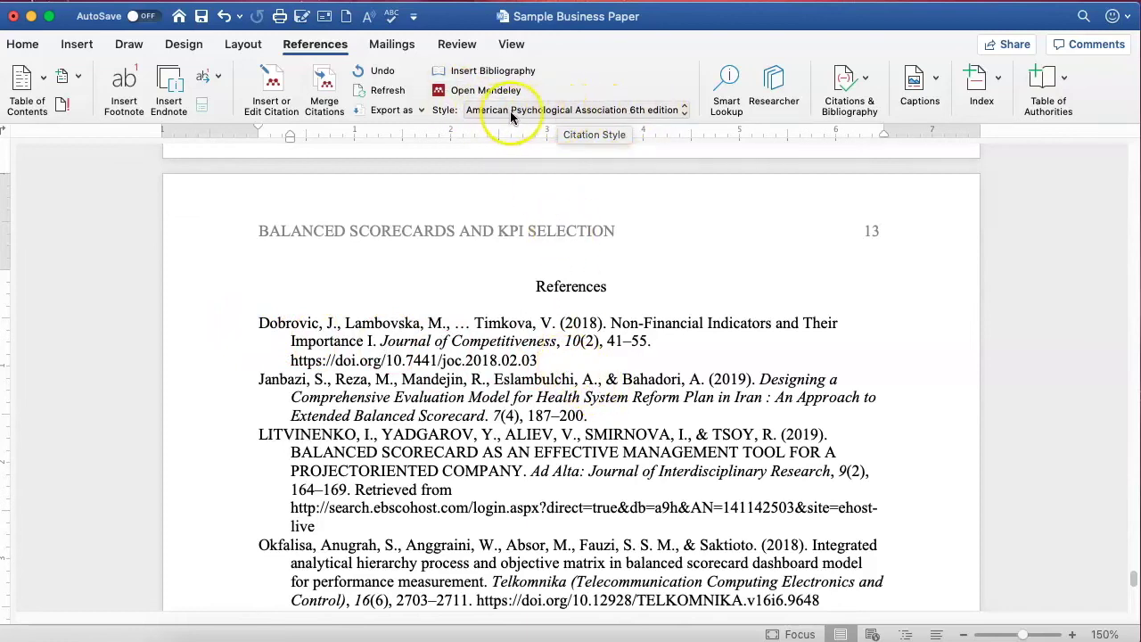
Step: Add a blank line after each of the first two entries in the reference list
left_click(554, 365)
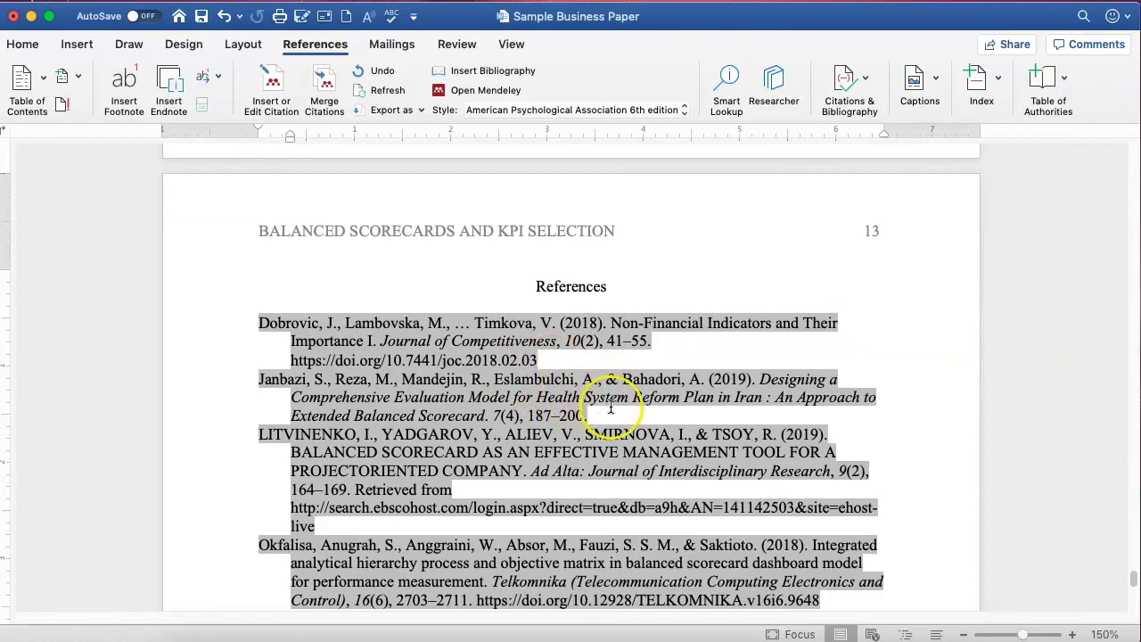
key("Return")
key("Return")
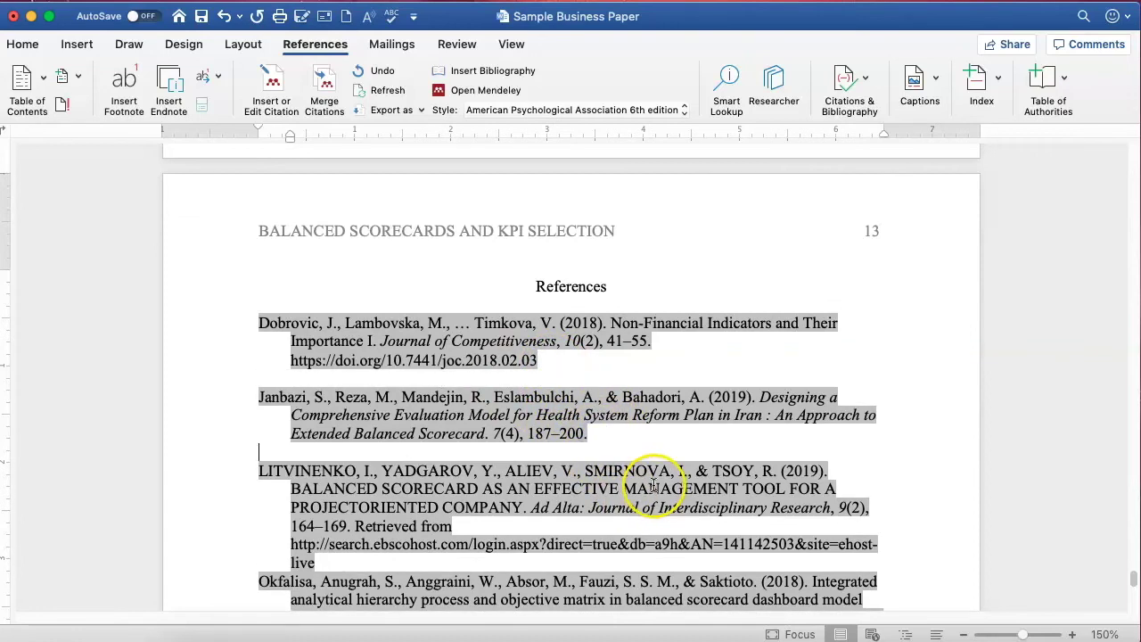
scroll(644, 486, "down", 3)
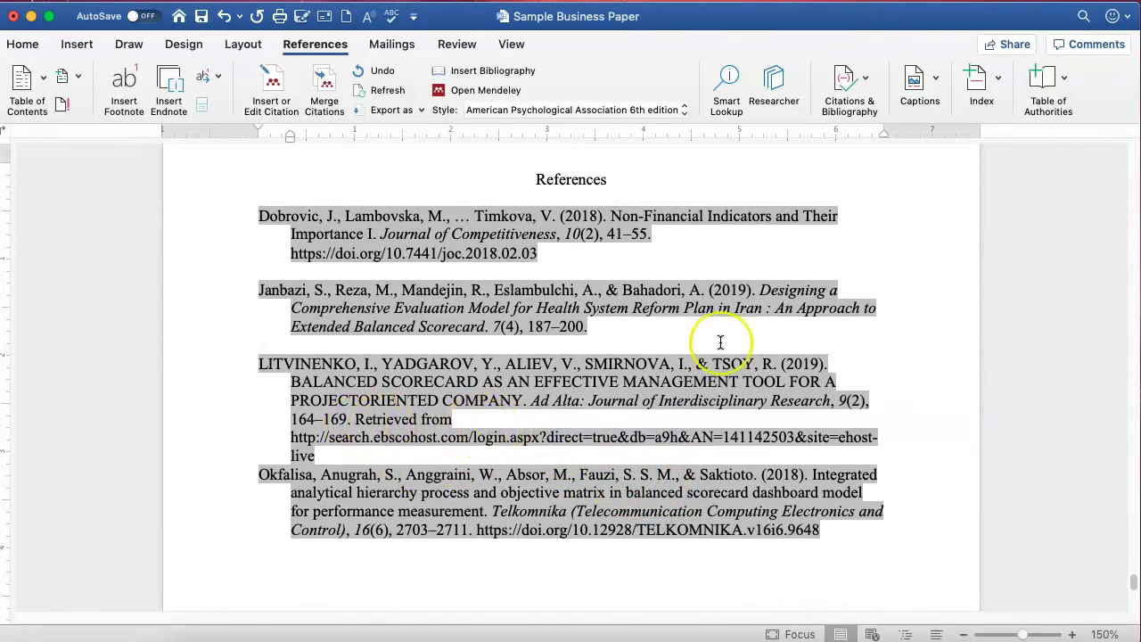
left_click(645, 182)
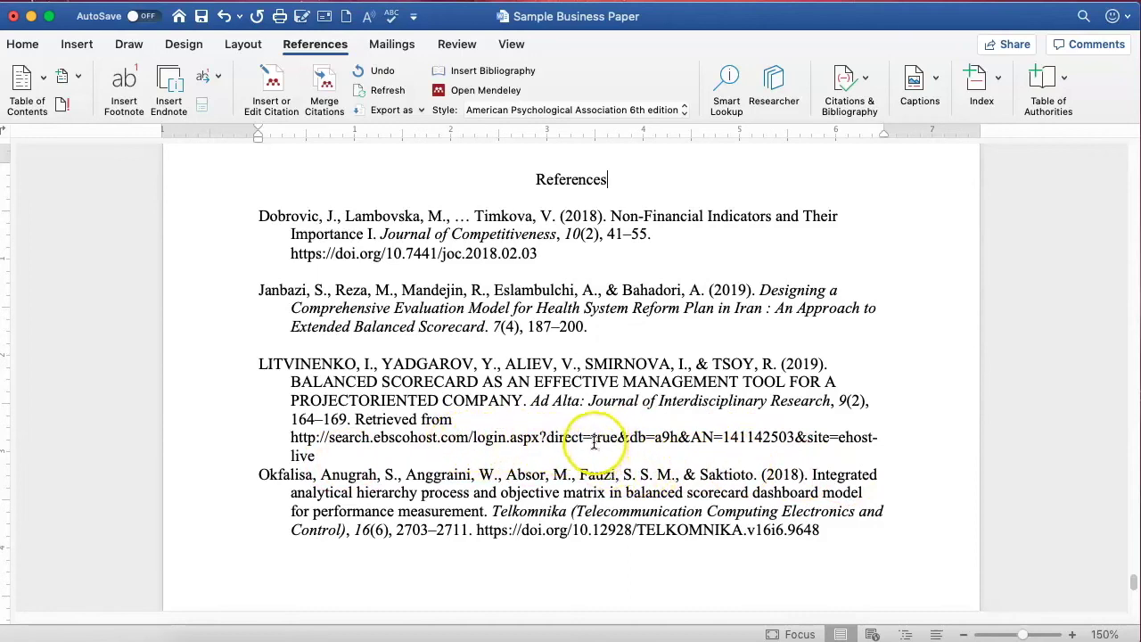
Step: Break the third reference's long URL after "direct=" and add a blank line after that entry
left_click(549, 440)
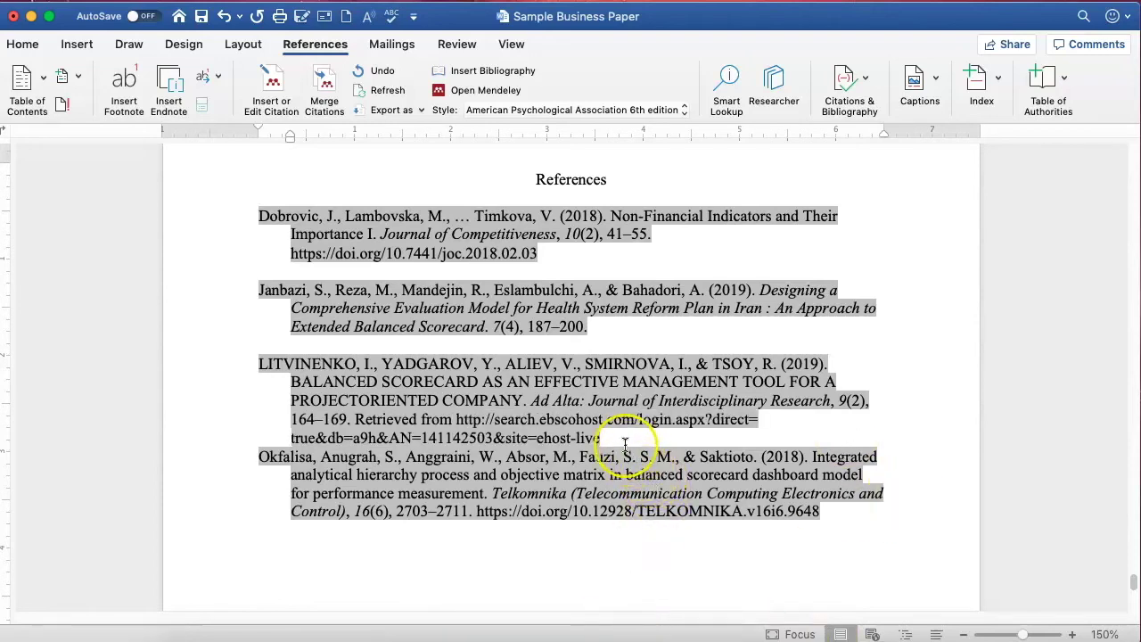
key("Return")
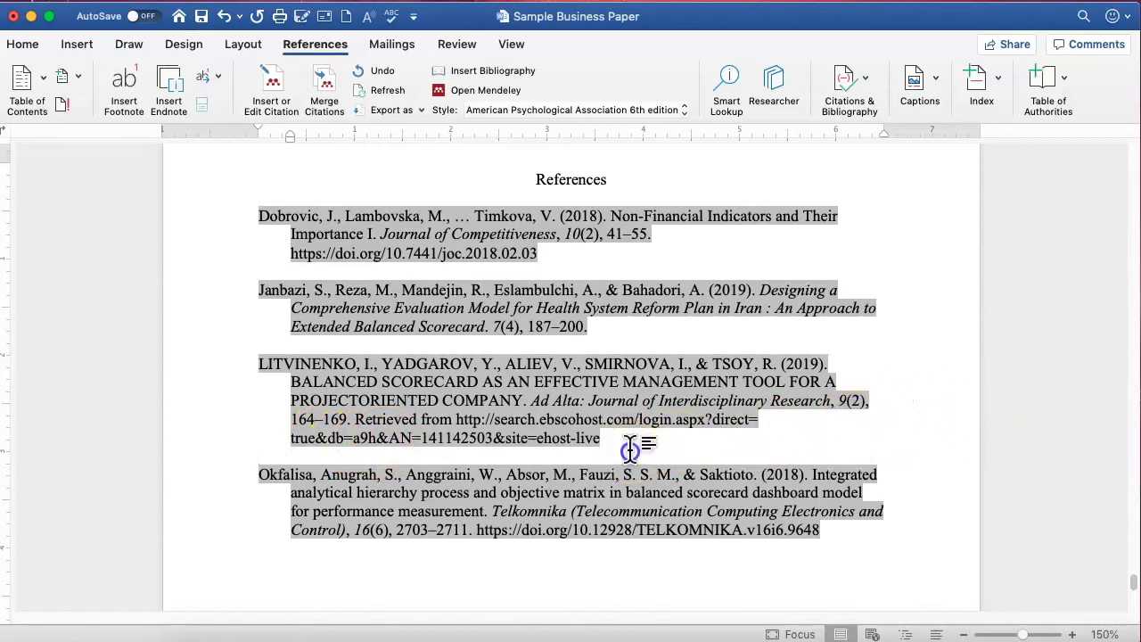
left_click(629, 179)
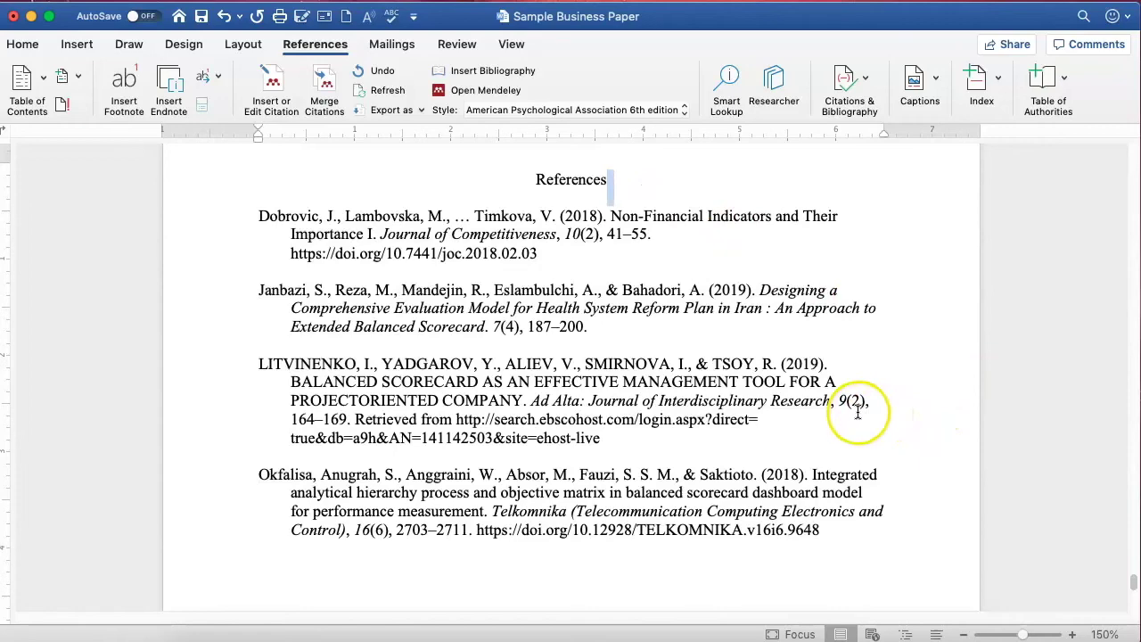
scroll(858, 411, "up", 5)
scroll(784, 412, "up", 15)
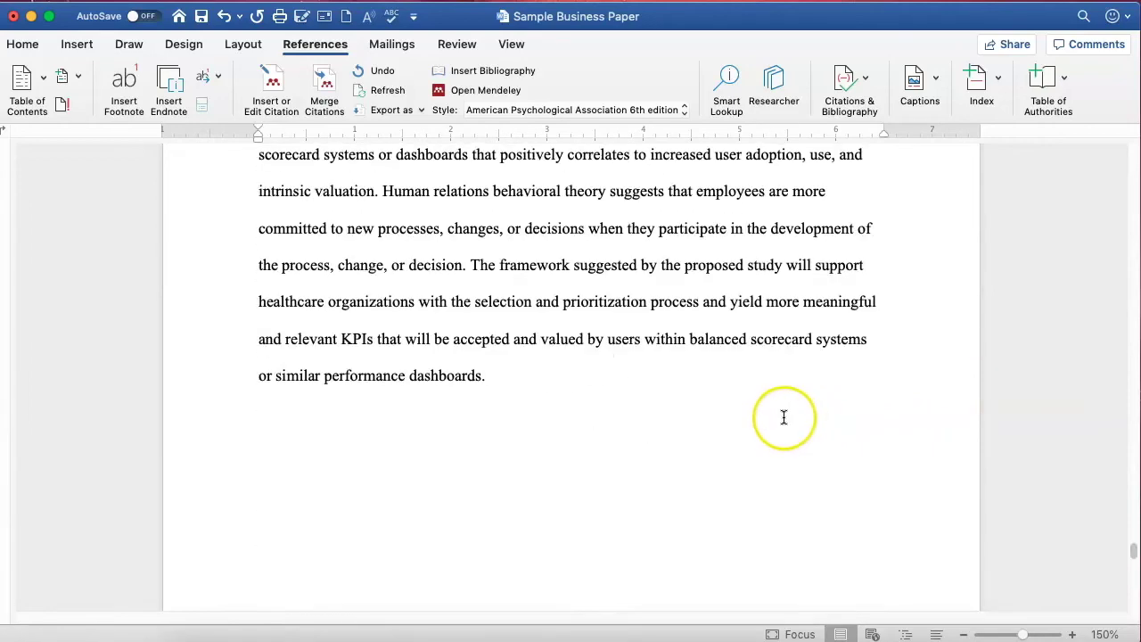
scroll(774, 419, "up", 15)
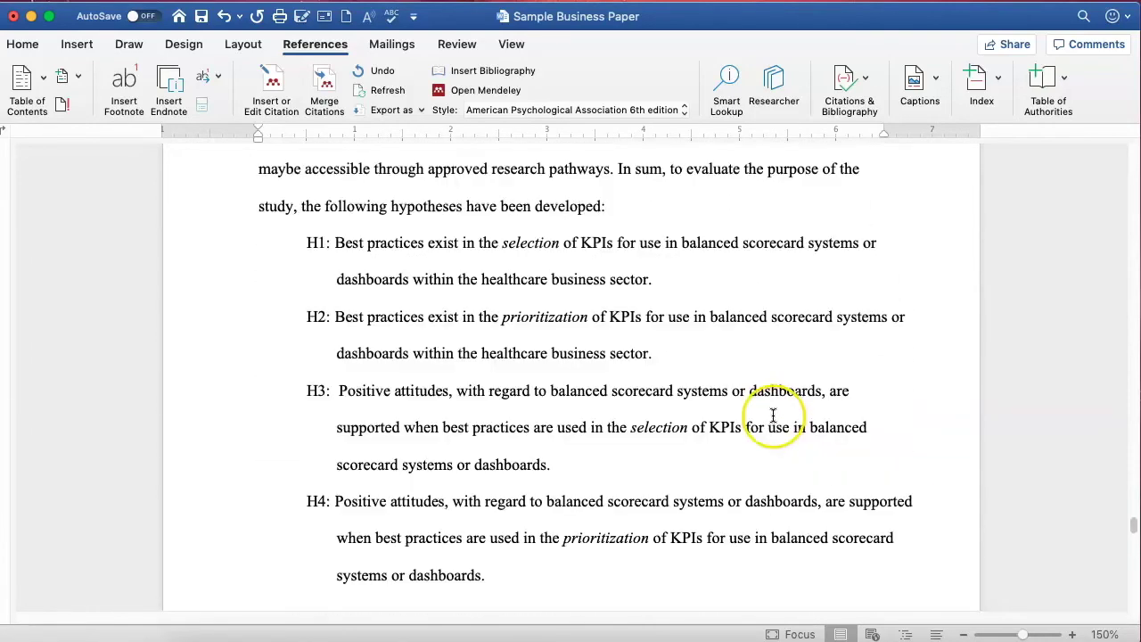
scroll(754, 426, "up", 10)
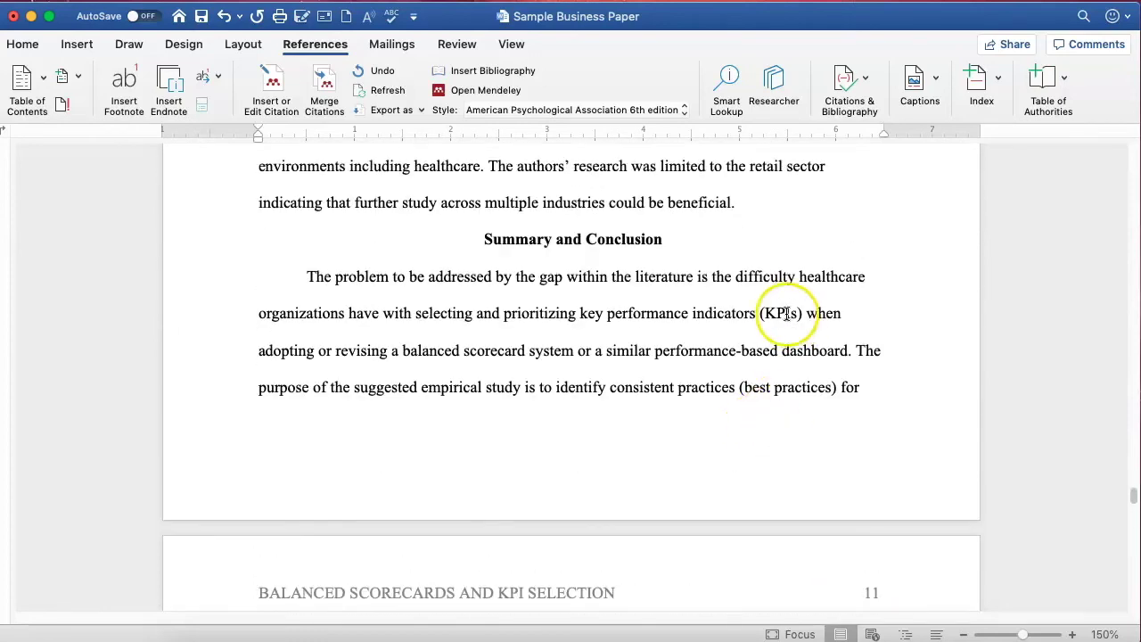
scroll(765, 365, "up", 5)
scroll(764, 370, "up", 16)
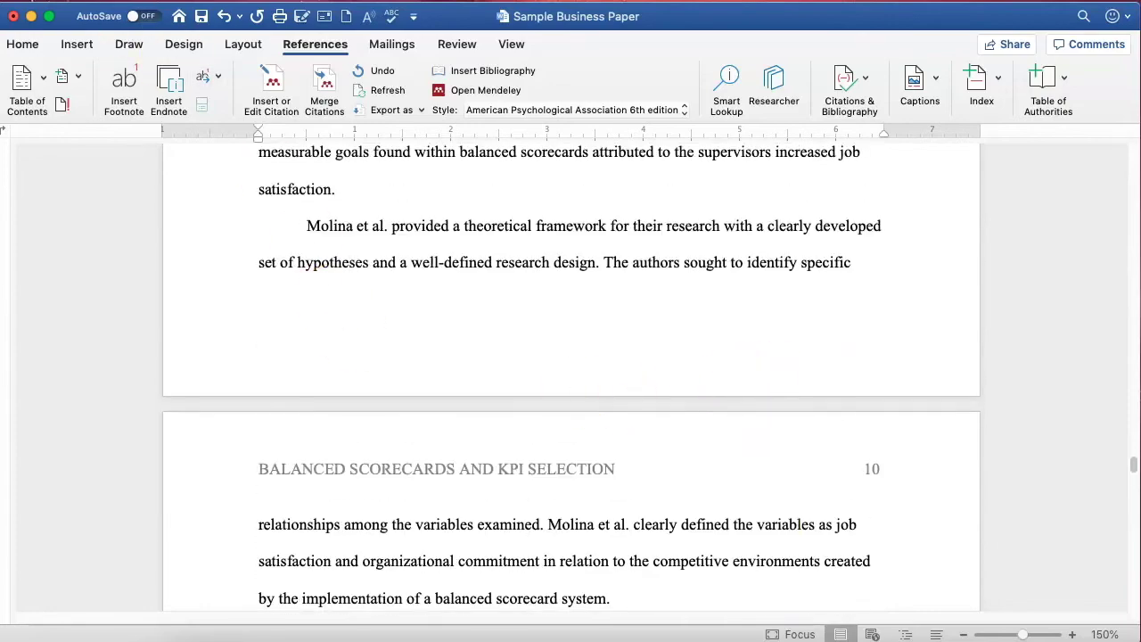
Step: Switch to Mendeley Desktop and search the Balanced Scorecard folder for the pasted phrase "Balanced Scorecard Design"
left_click(481, 90)
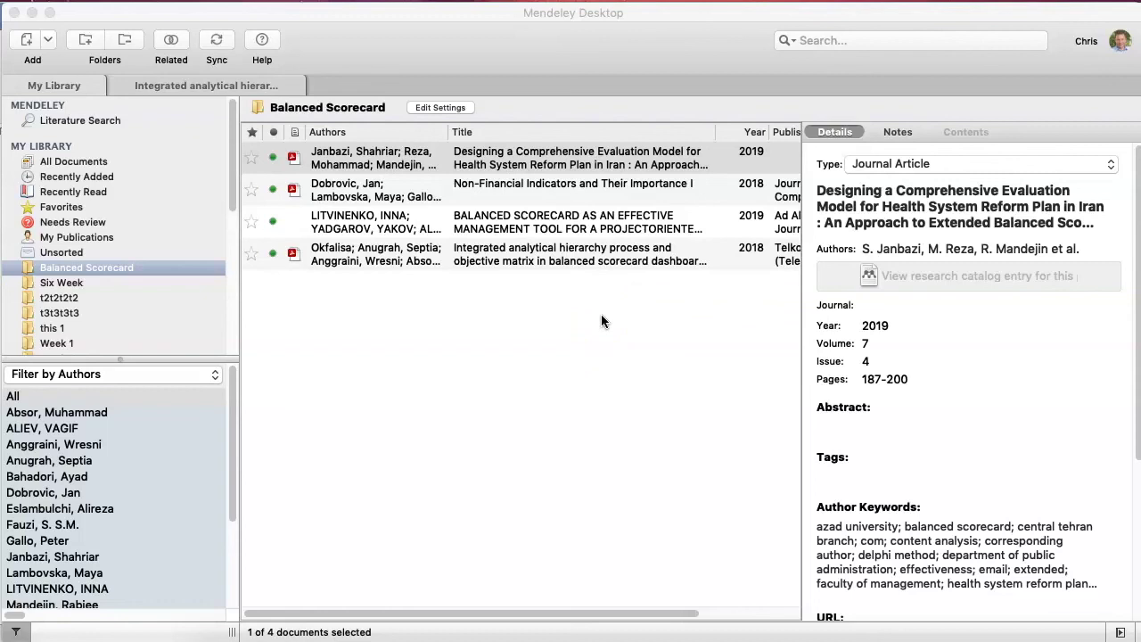
left_click(818, 41)
right_click(812, 40)
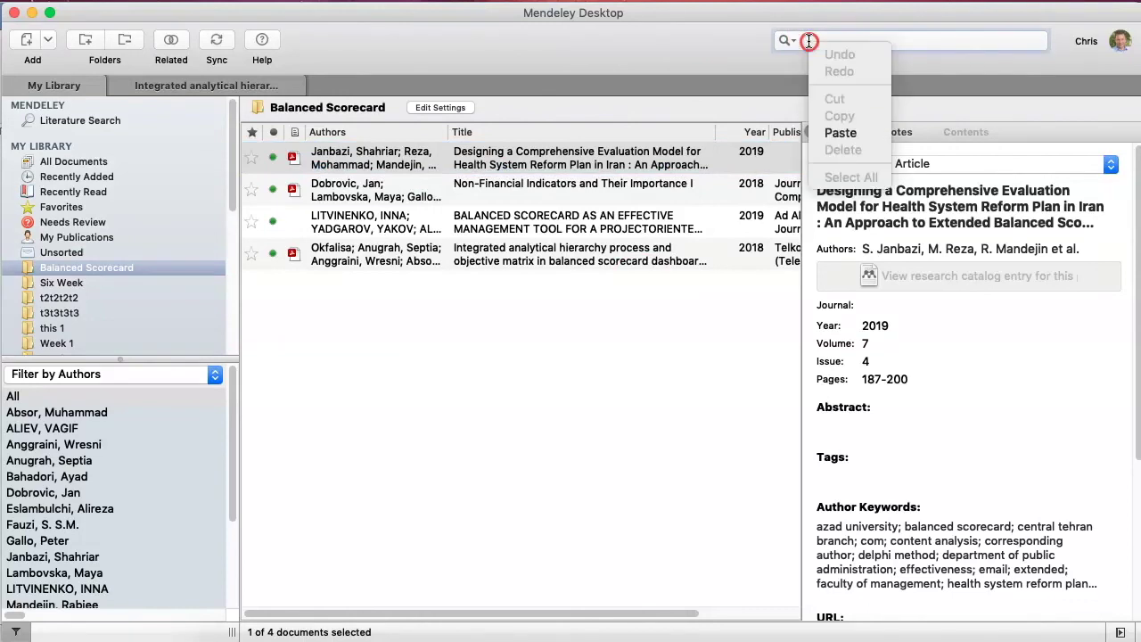
left_click(856, 128)
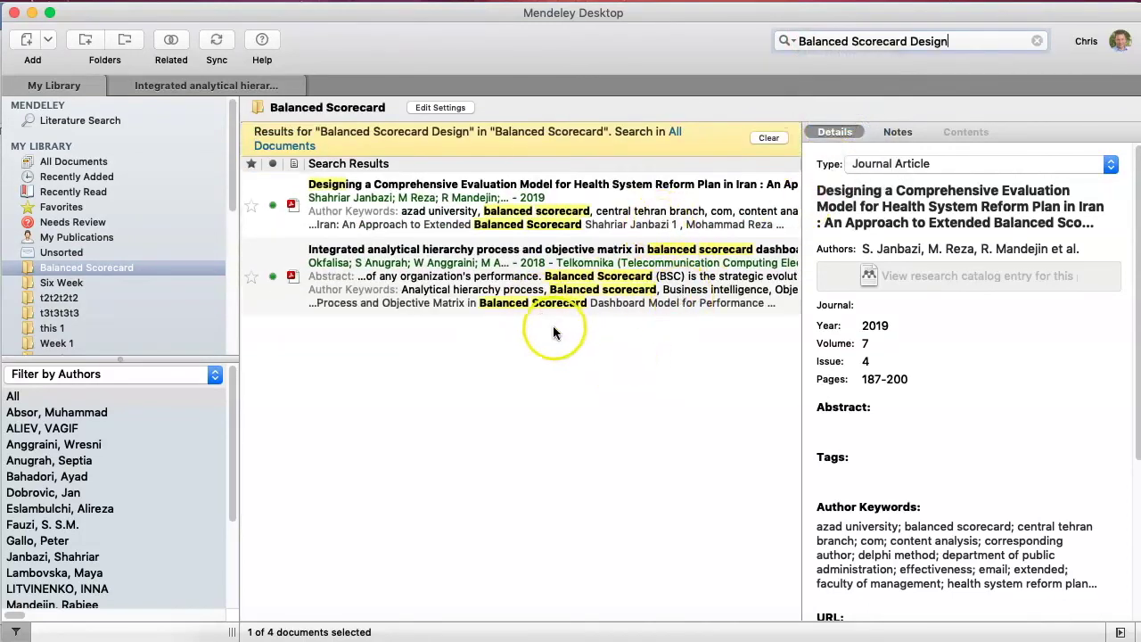
Step: Open the integrated analytical hierarchy process article from the search results and skim its first two pages
double_click(692, 294)
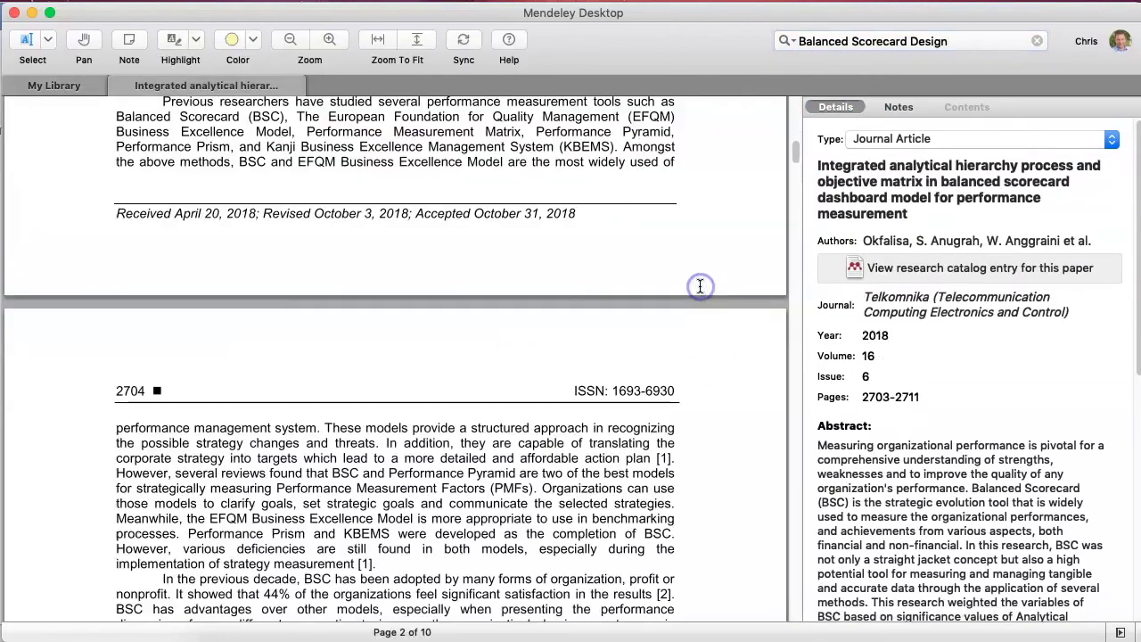
scroll(682, 397, "up", 3)
scroll(691, 403, "down", 6)
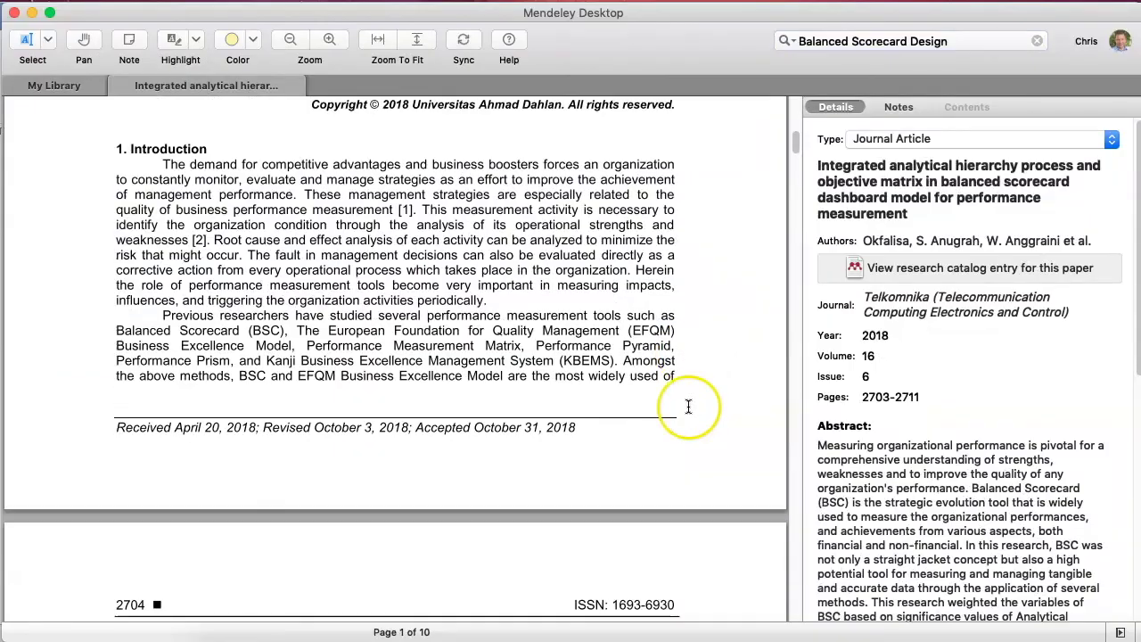
scroll(695, 406, "down", 5)
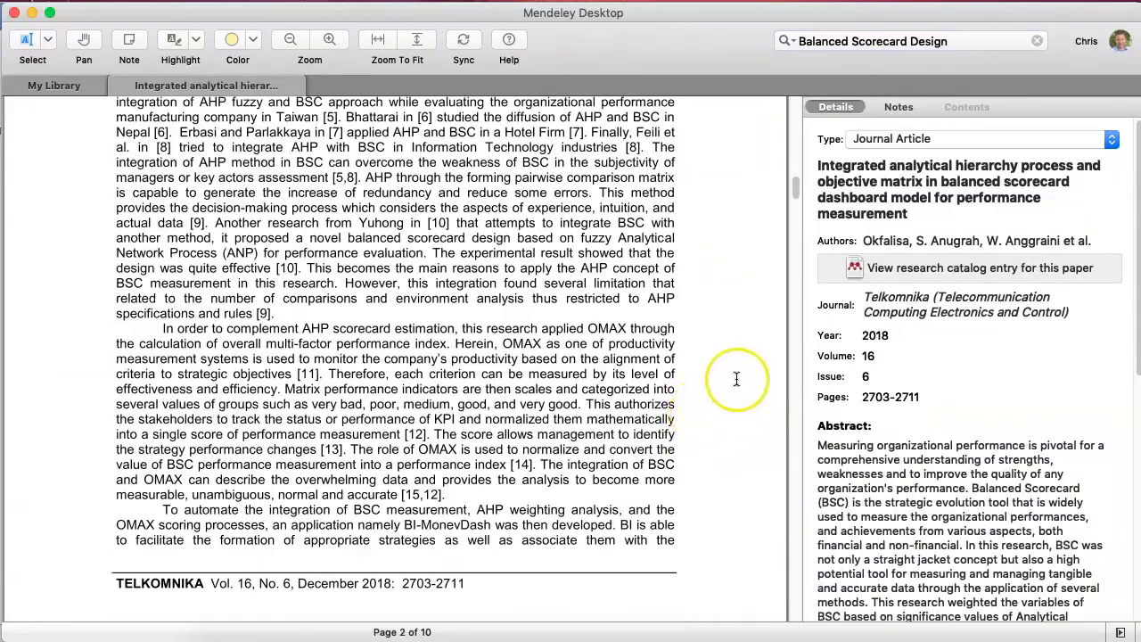
scroll(687, 186, "up", 15)
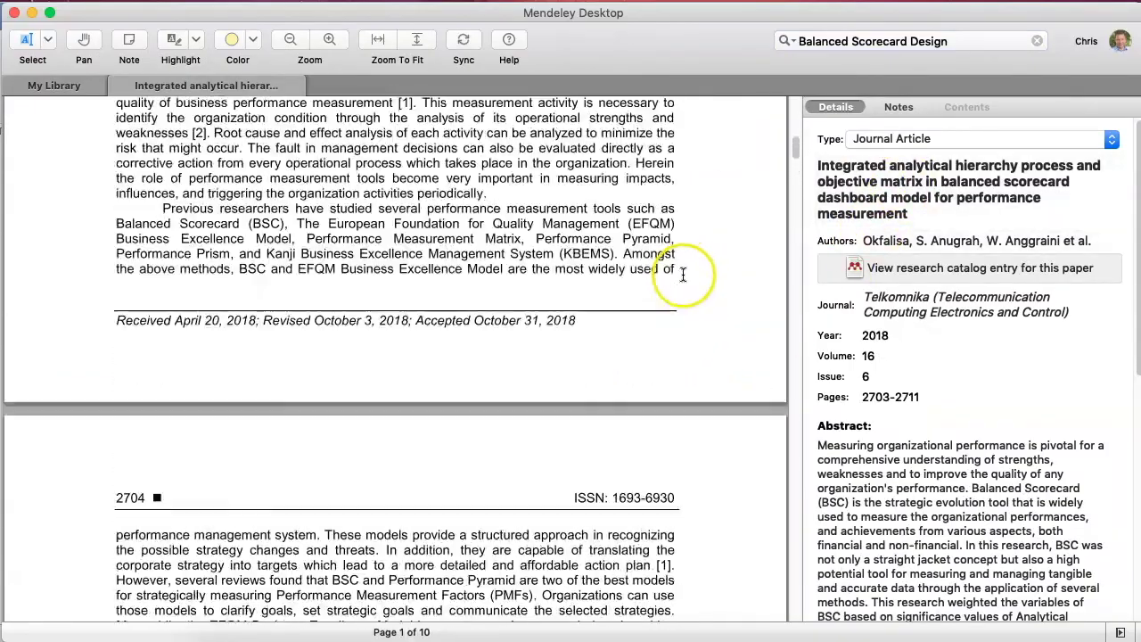
scroll(683, 278, "up", 5)
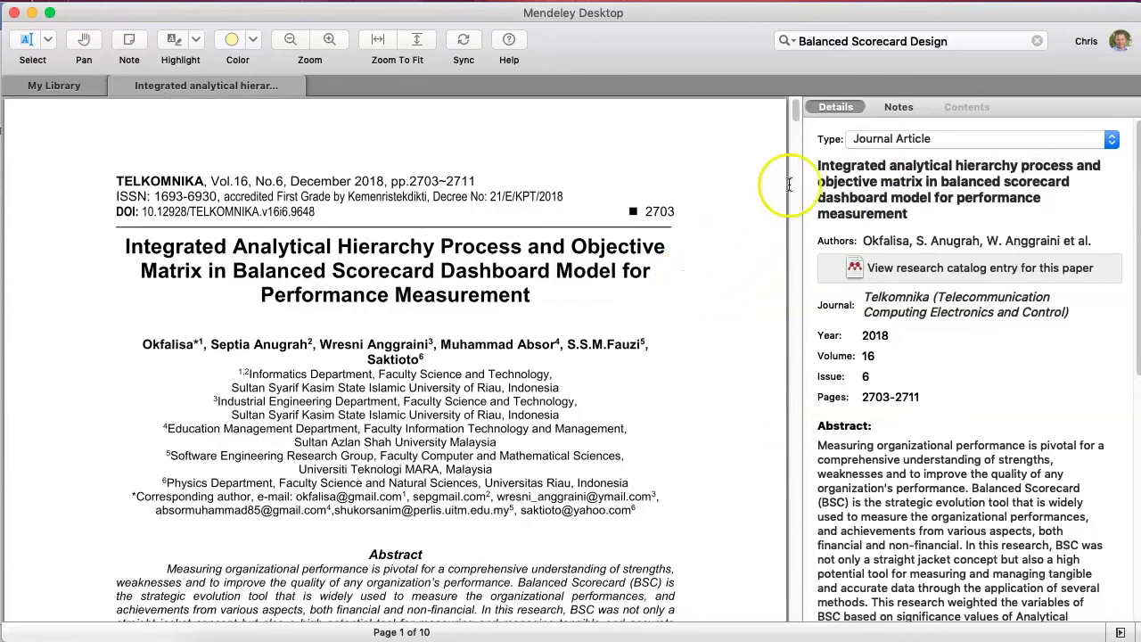
left_click(988, 46)
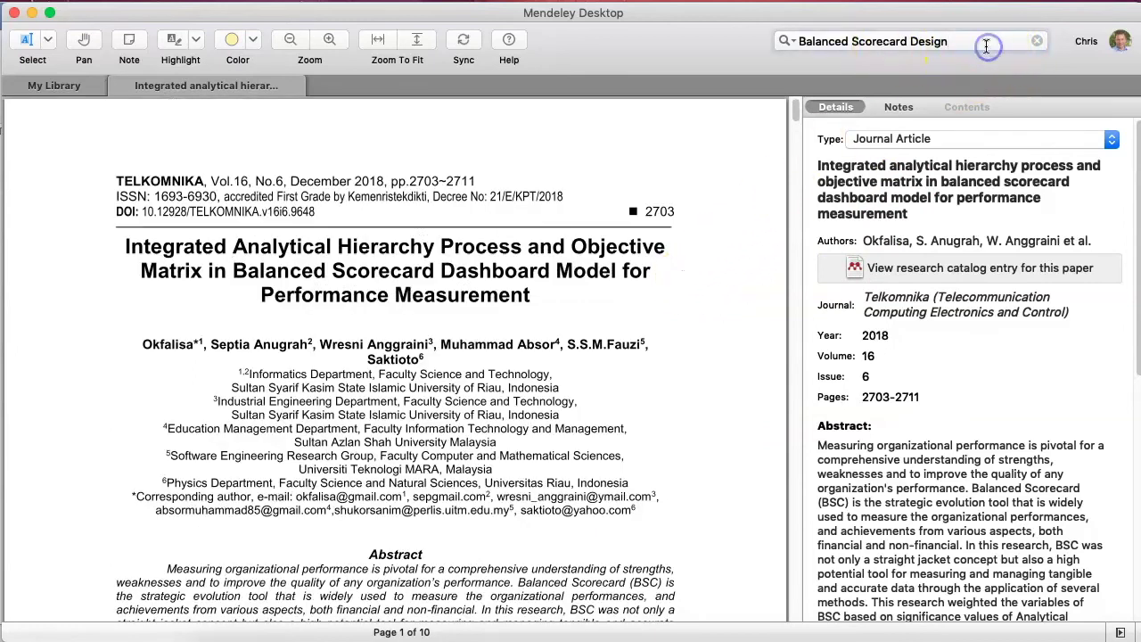
Step: Find "Balanced Scorecard Design" within the open article, examine section 3.1 and the BSC modelling figure, and return to the first page
key("Return")
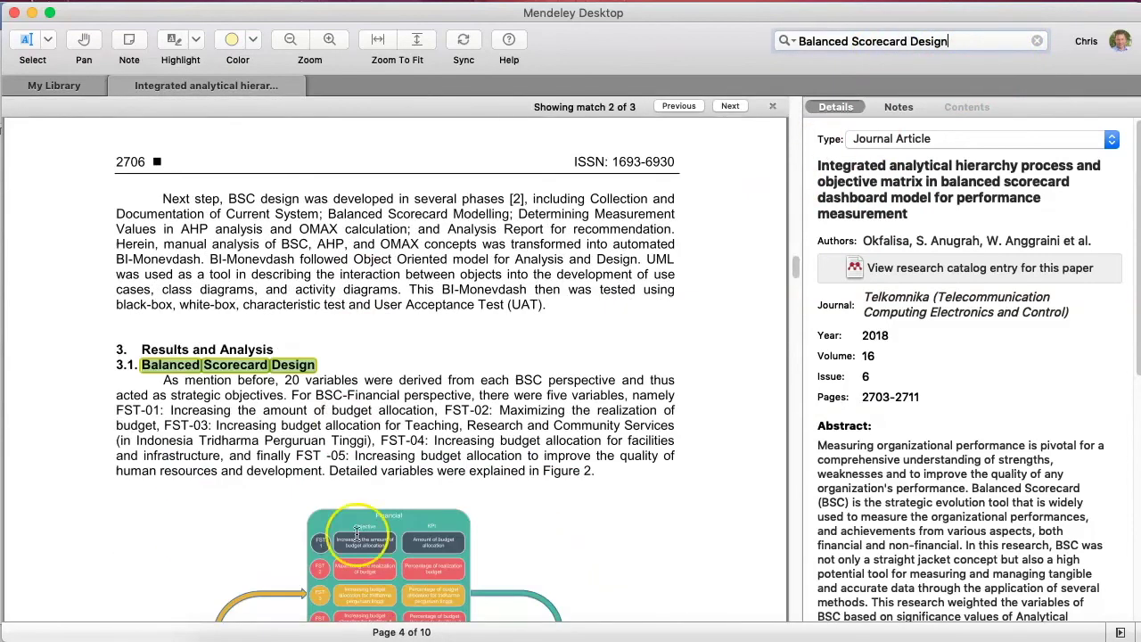
scroll(472, 436, "down", 6)
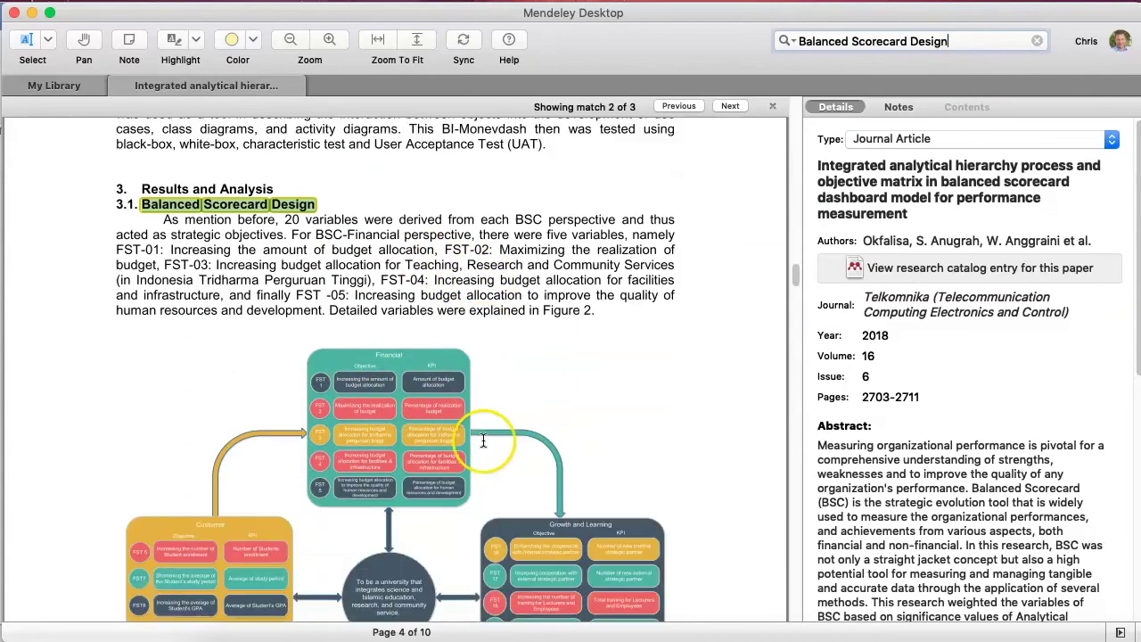
scroll(534, 459, "up", 5)
scroll(595, 487, "down", 12)
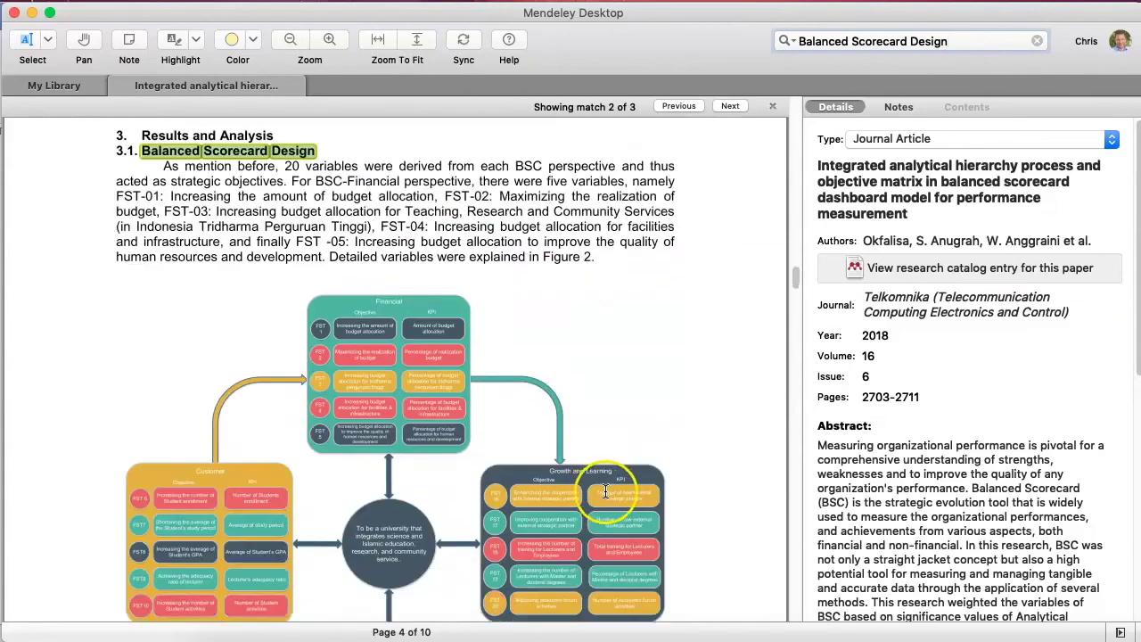
scroll(648, 509, "down", 10)
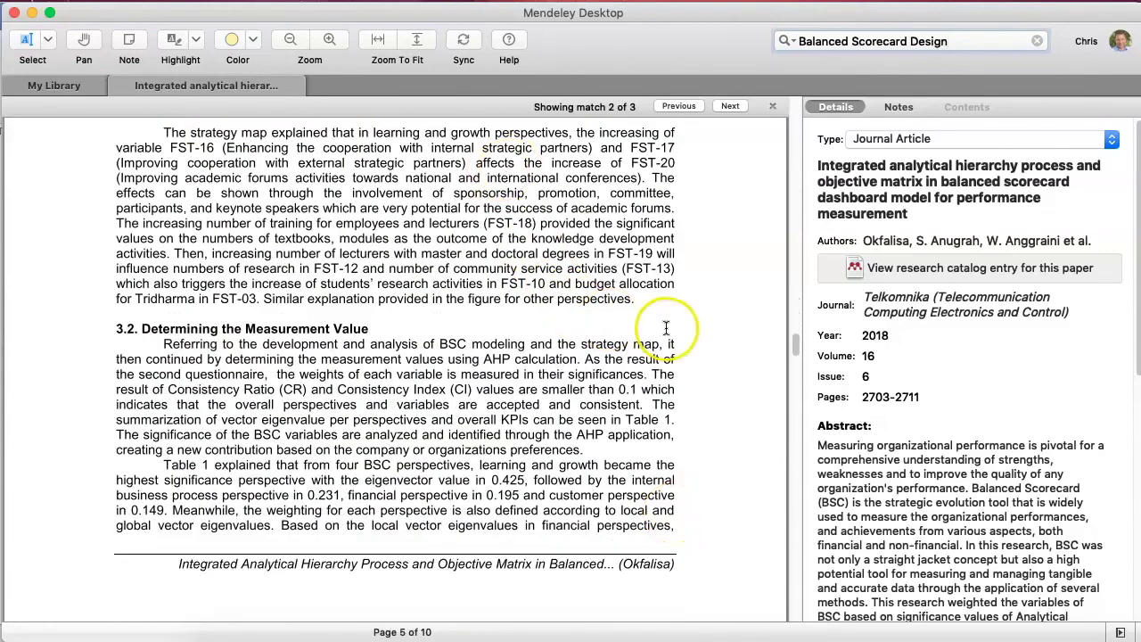
scroll(664, 334, "up", 10)
scroll(660, 337, "up", 12)
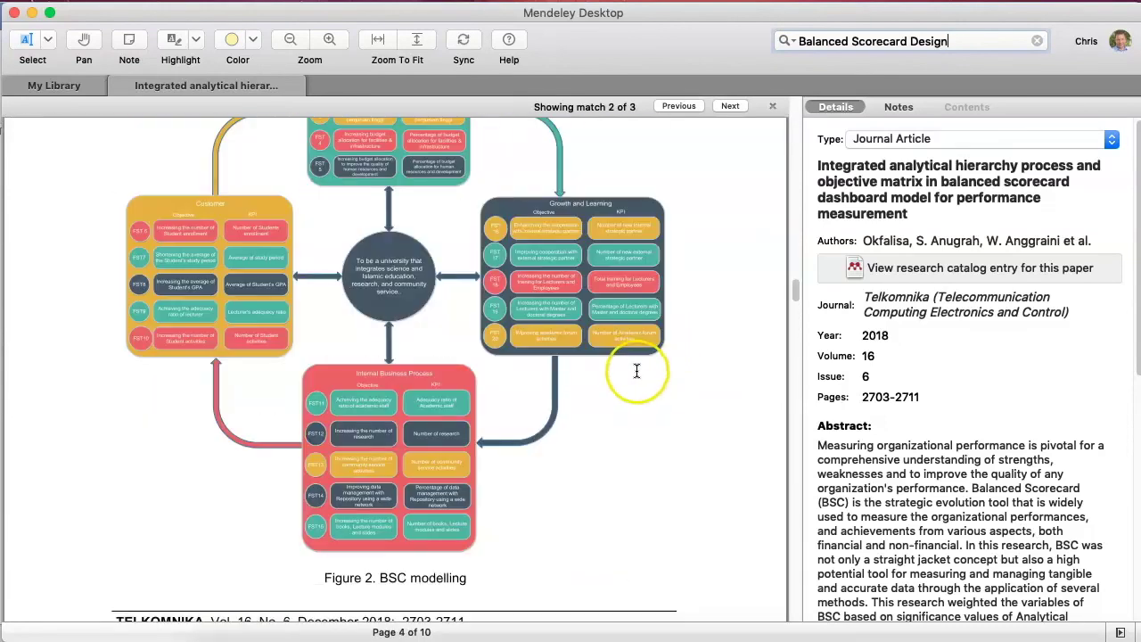
scroll(662, 398, "up", 10)
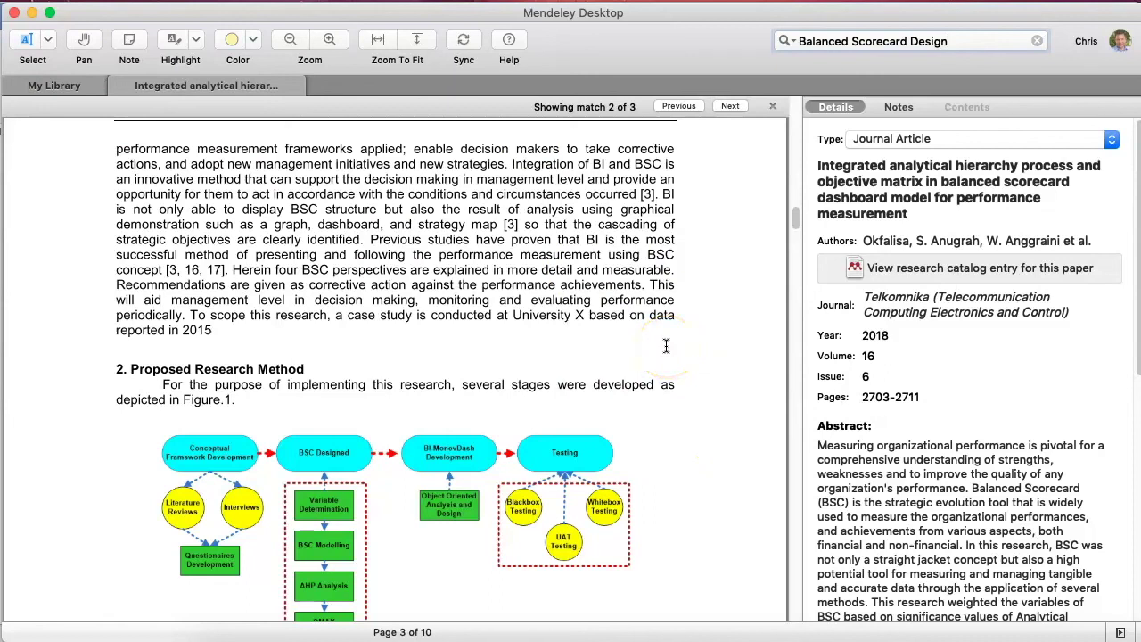
scroll(680, 280, "up", 10)
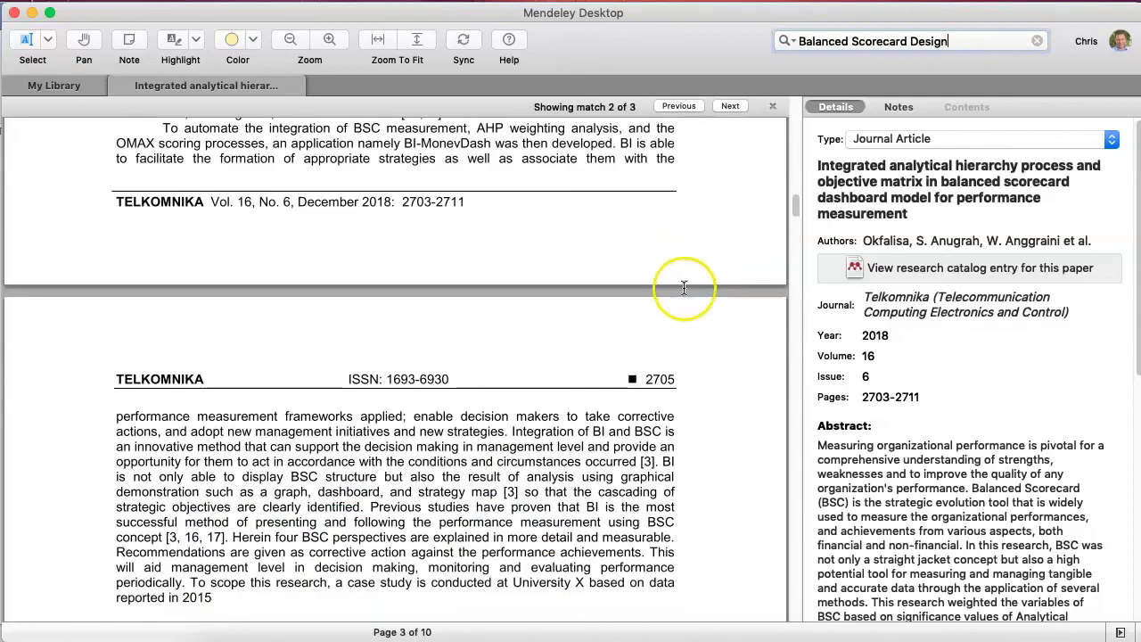
scroll(688, 300, "up", 15)
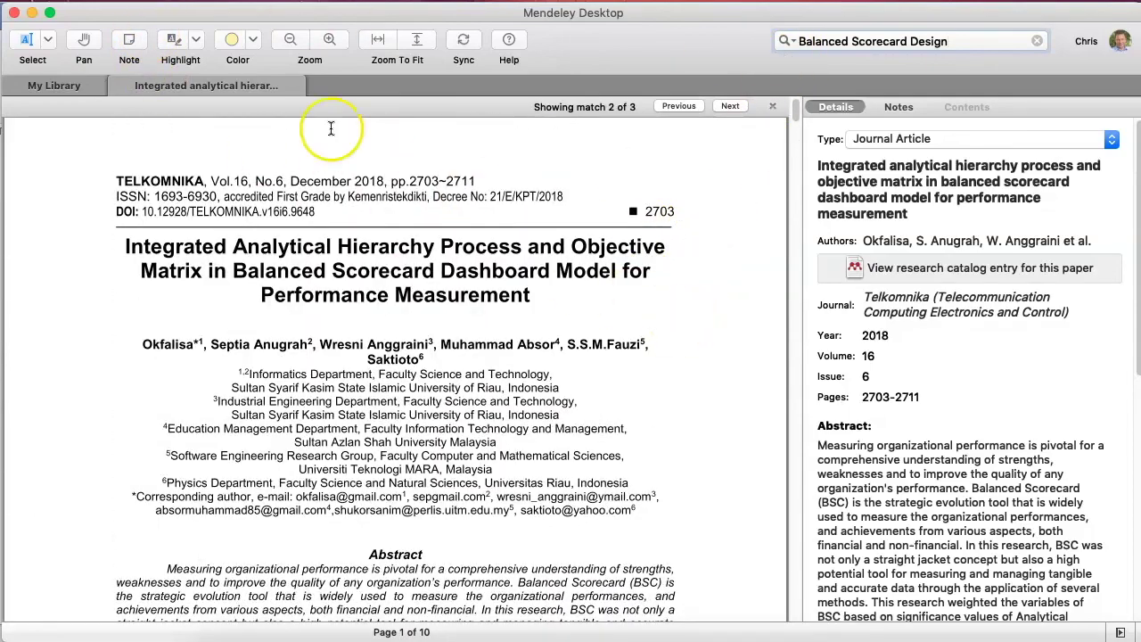
Step: Minimize the Mendeley Desktop window and return to the body text of the Sample Business Paper in Word
left_click(32, 15)
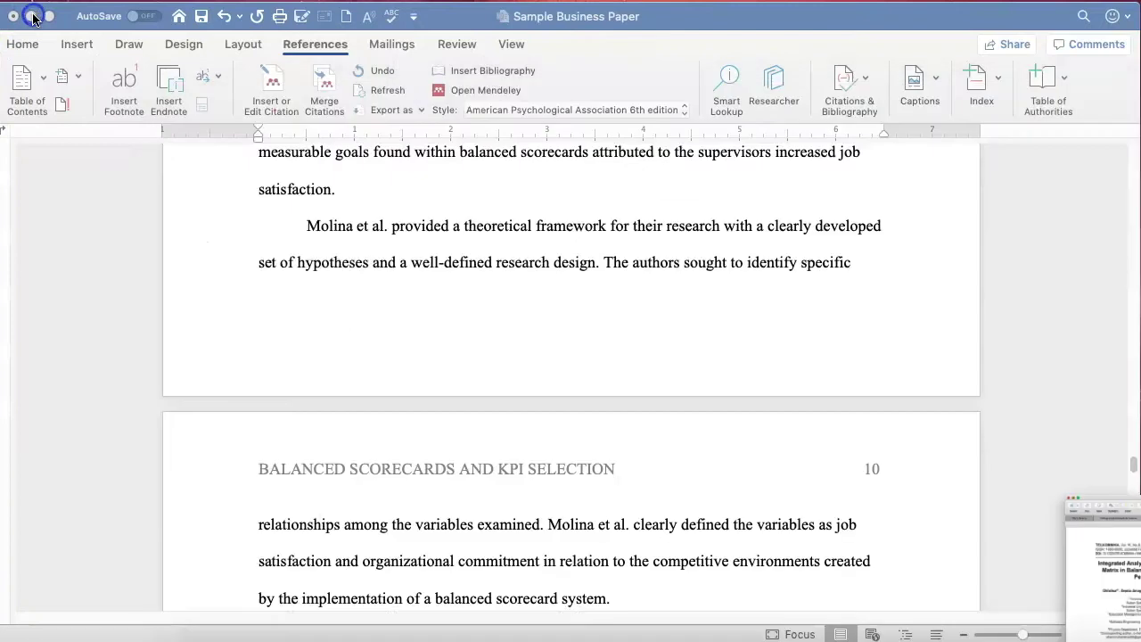
scroll(784, 300, "up", 5)
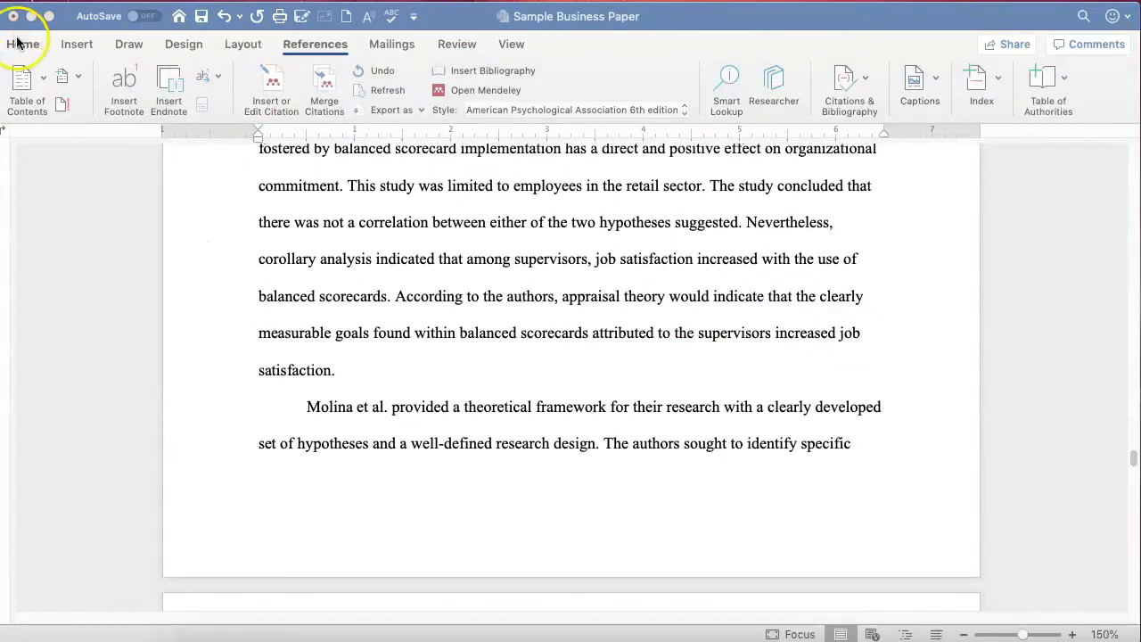